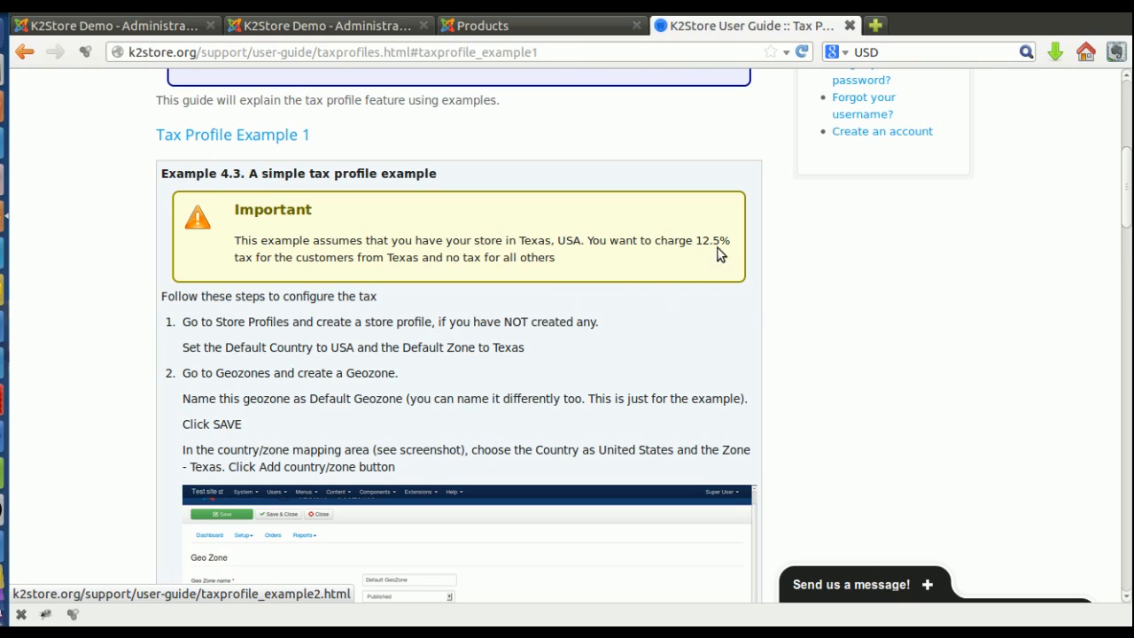
Switch from the tax guide to the K2Store administration and open the My Store store profile for editing.
drag(412, 258, 522, 272)
click(561, 259)
click(155, 32)
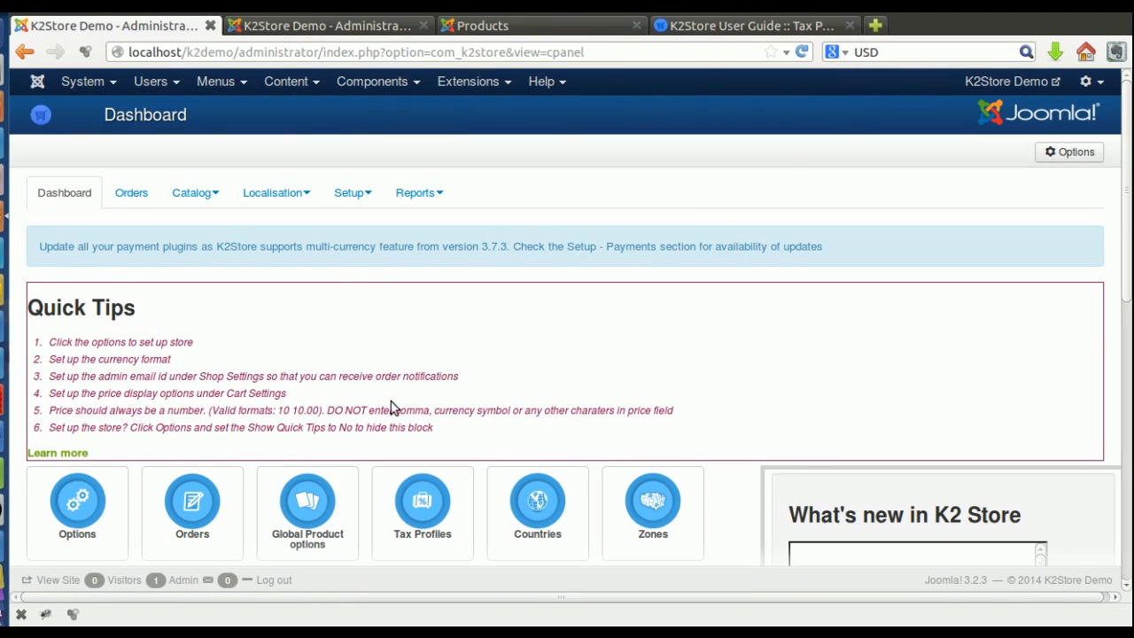
click(353, 197)
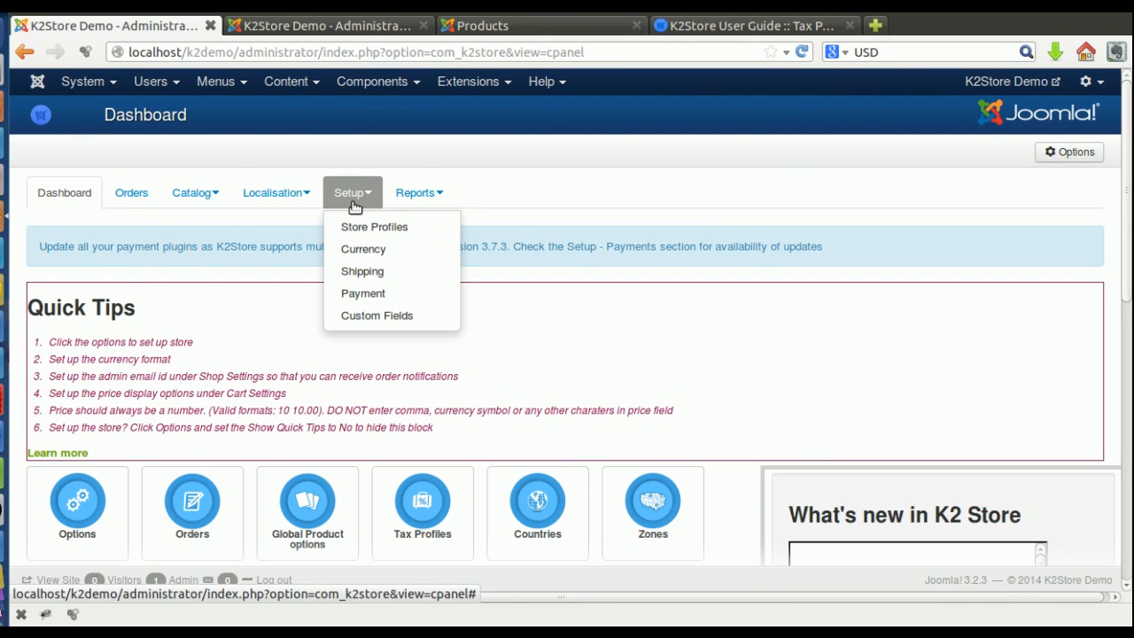
click(376, 228)
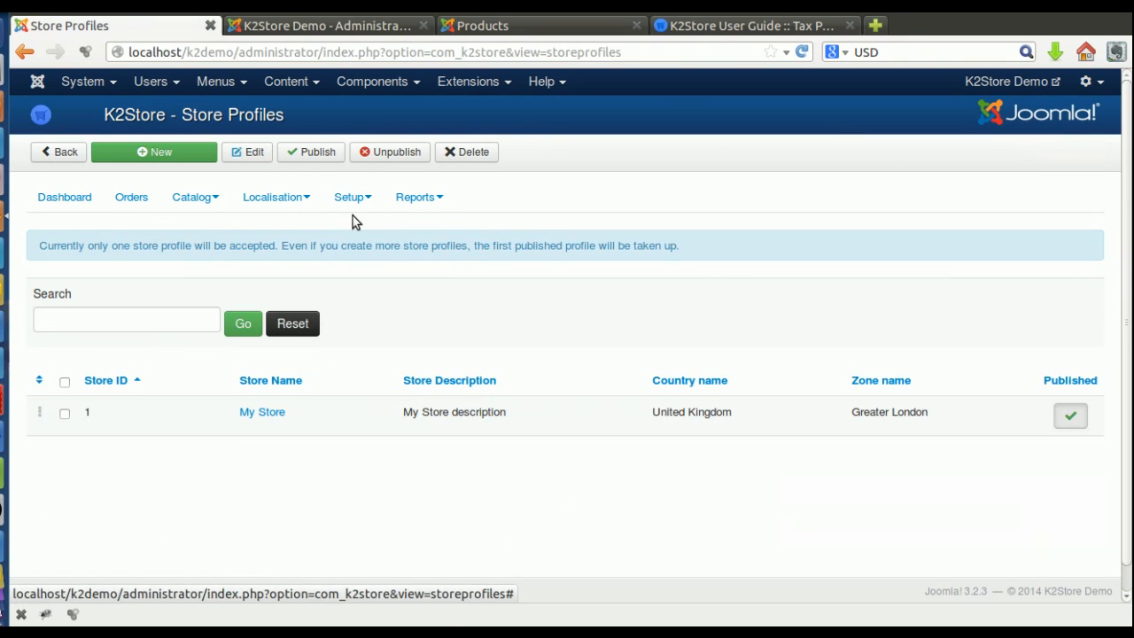
click(263, 413)
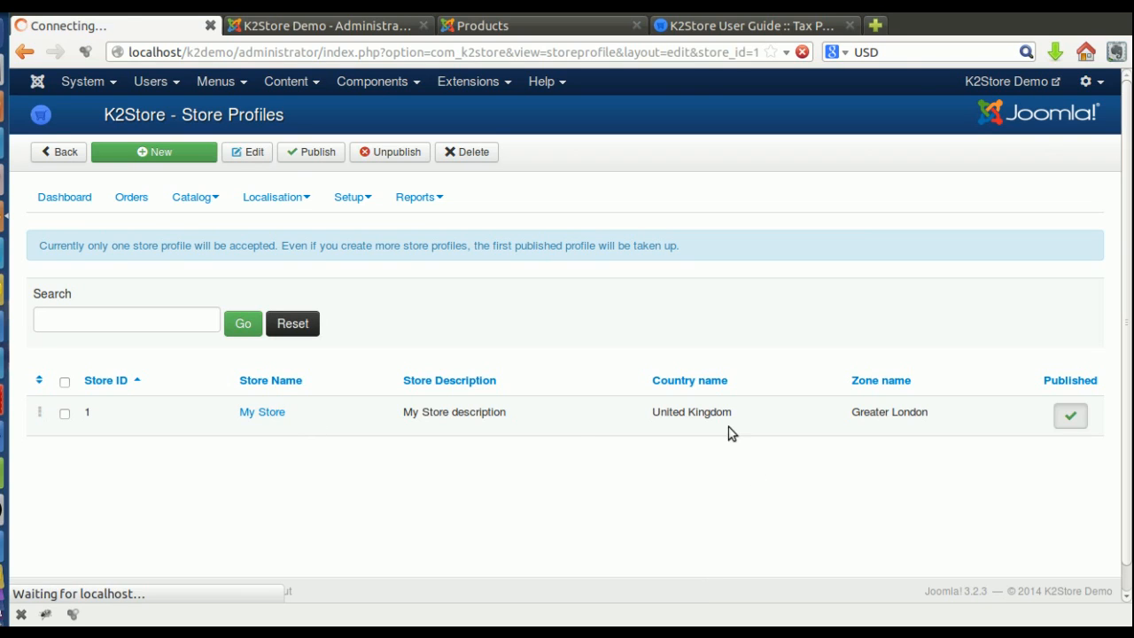
Set the store profile's default country for tax calculation to United States.
scroll(481, 366, down, 10)
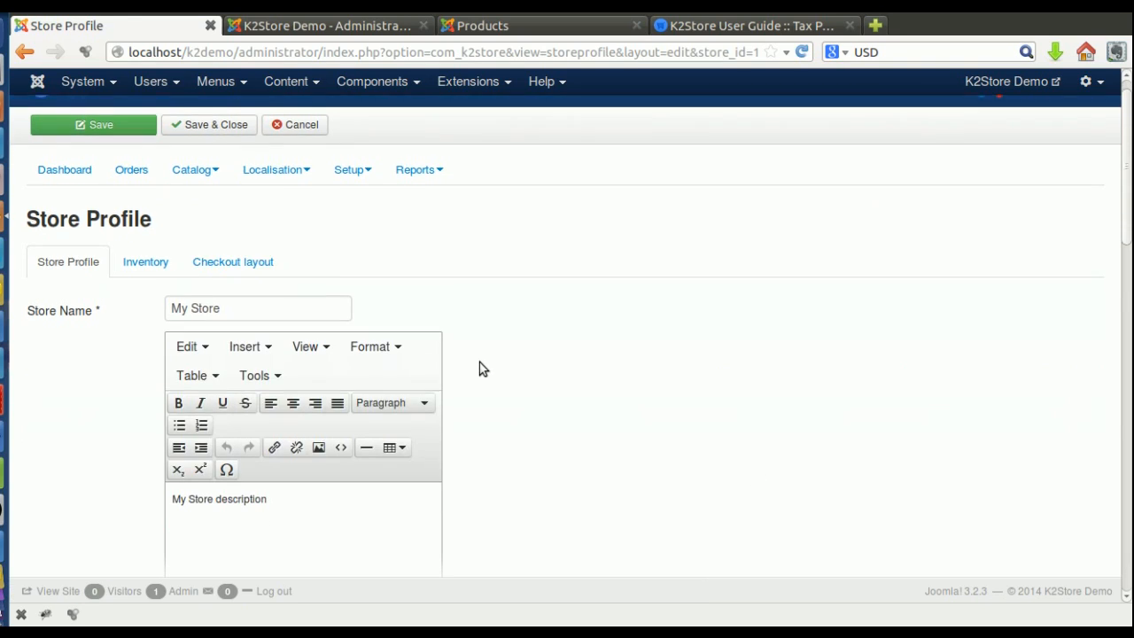
click(254, 297)
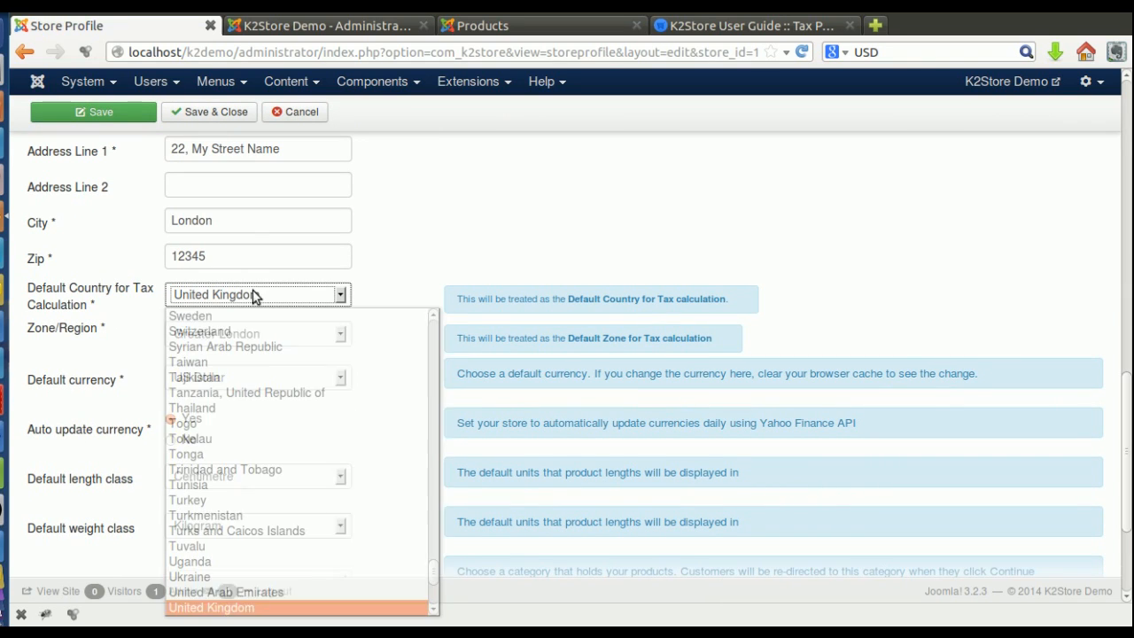
click(255, 301)
scroll(238, 299, down, 1)
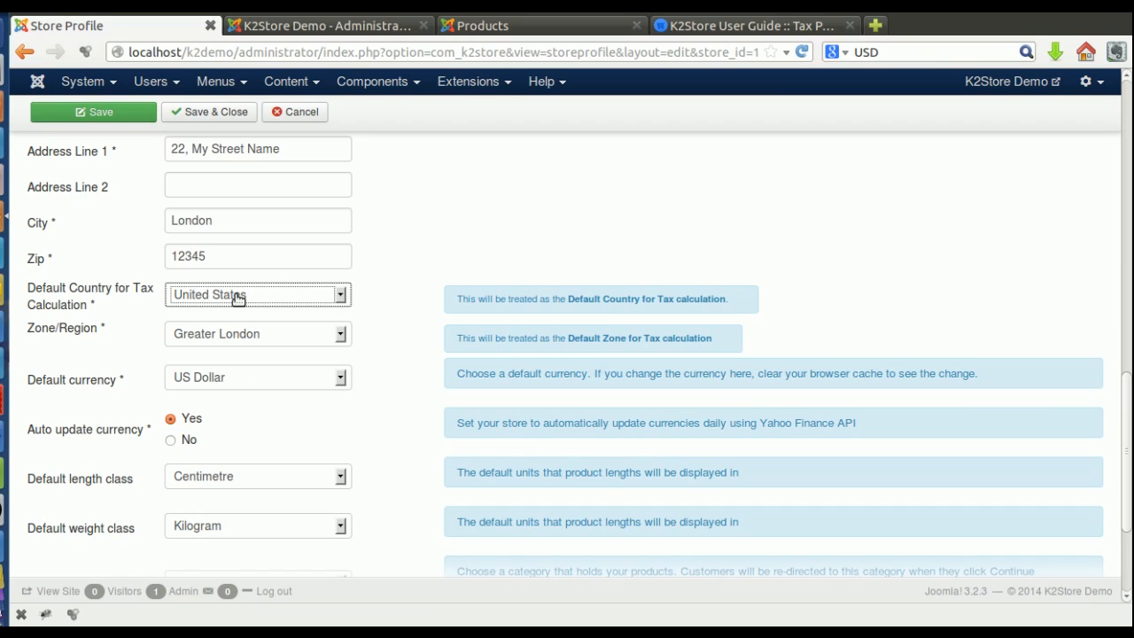
Set the store profile's zone/region to Texas, then save and close the profile.
mouse_move(76, 291)
click(257, 336)
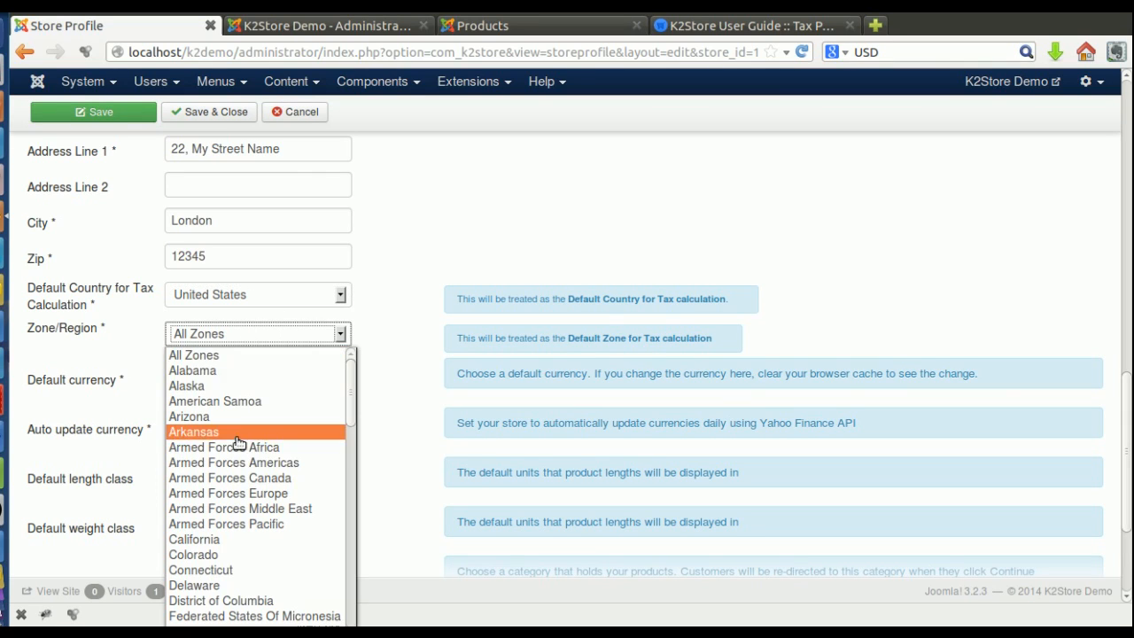
key(t)
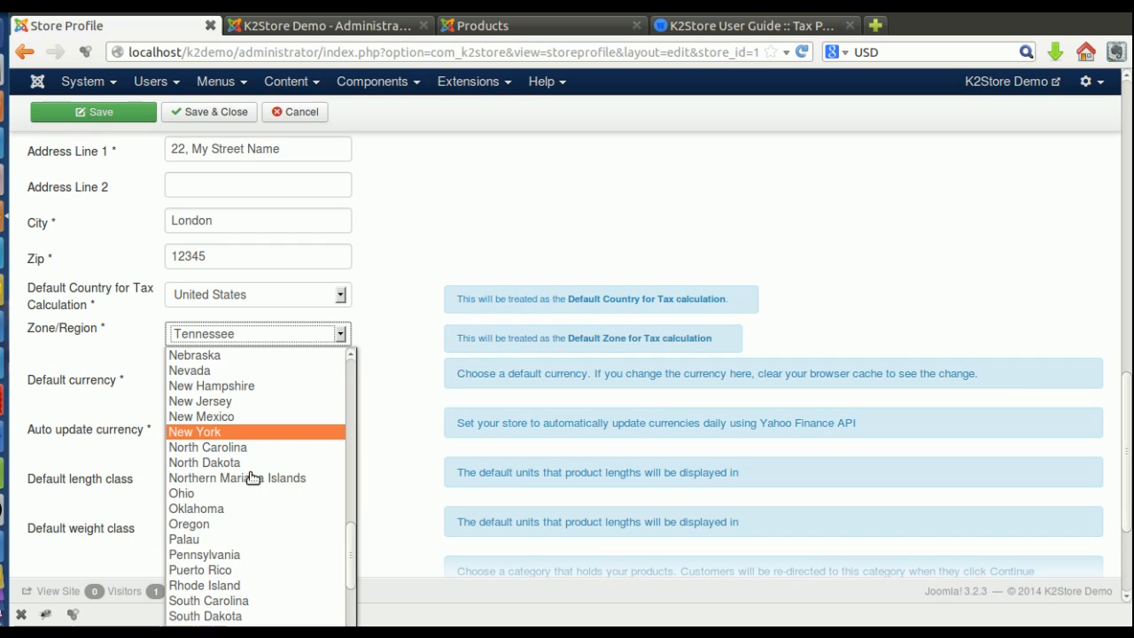
scroll(248, 518, down, 3)
click(222, 510)
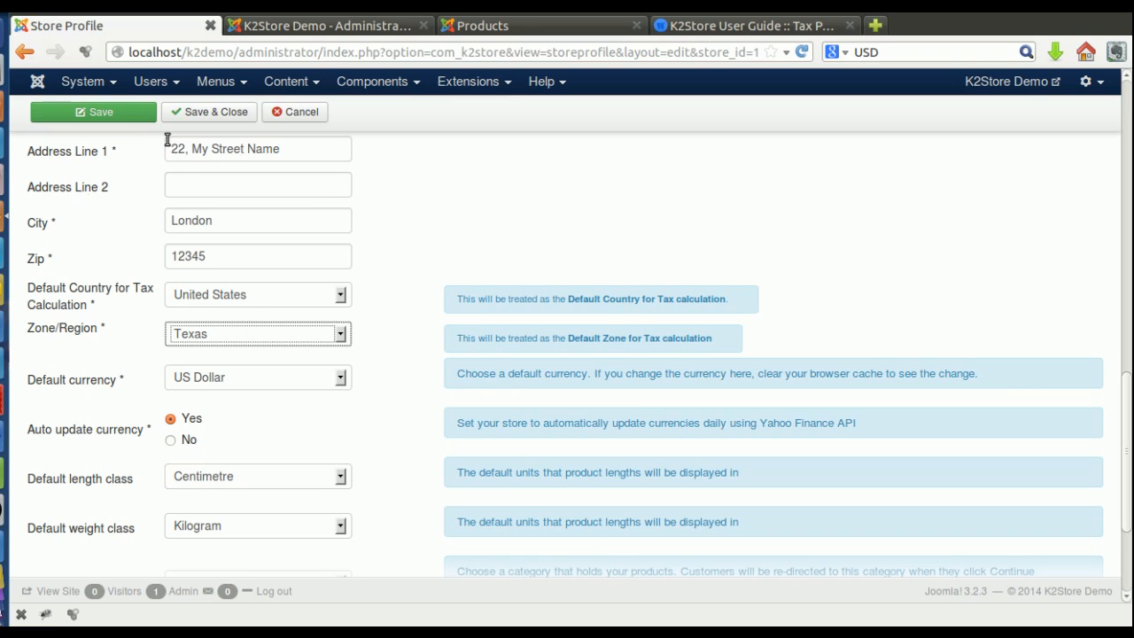
click(190, 115)
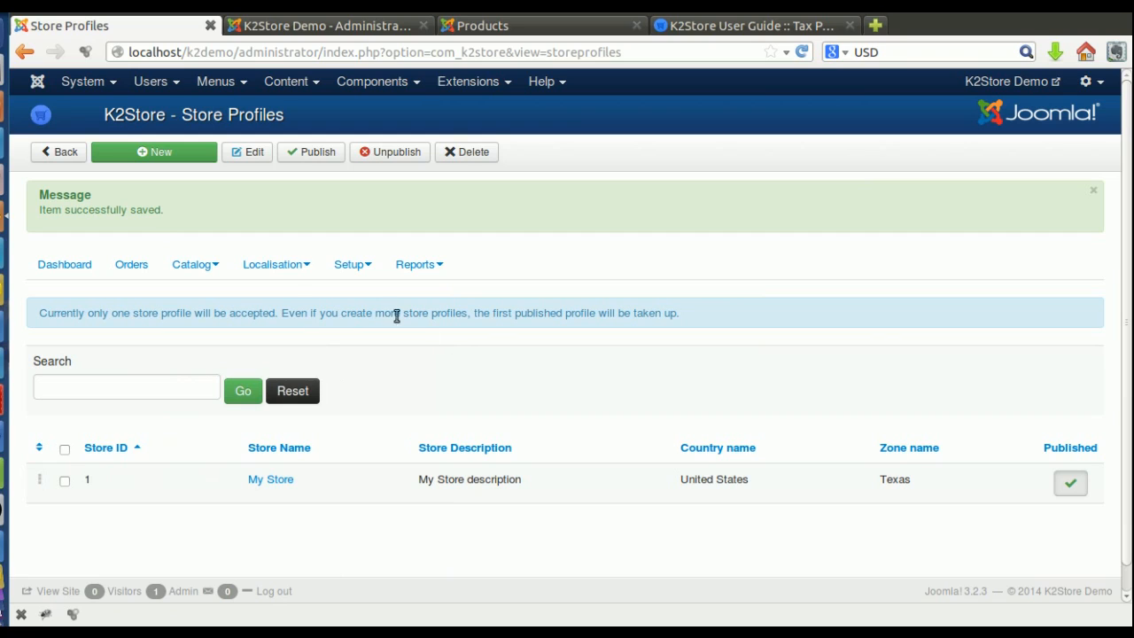
click(295, 266)
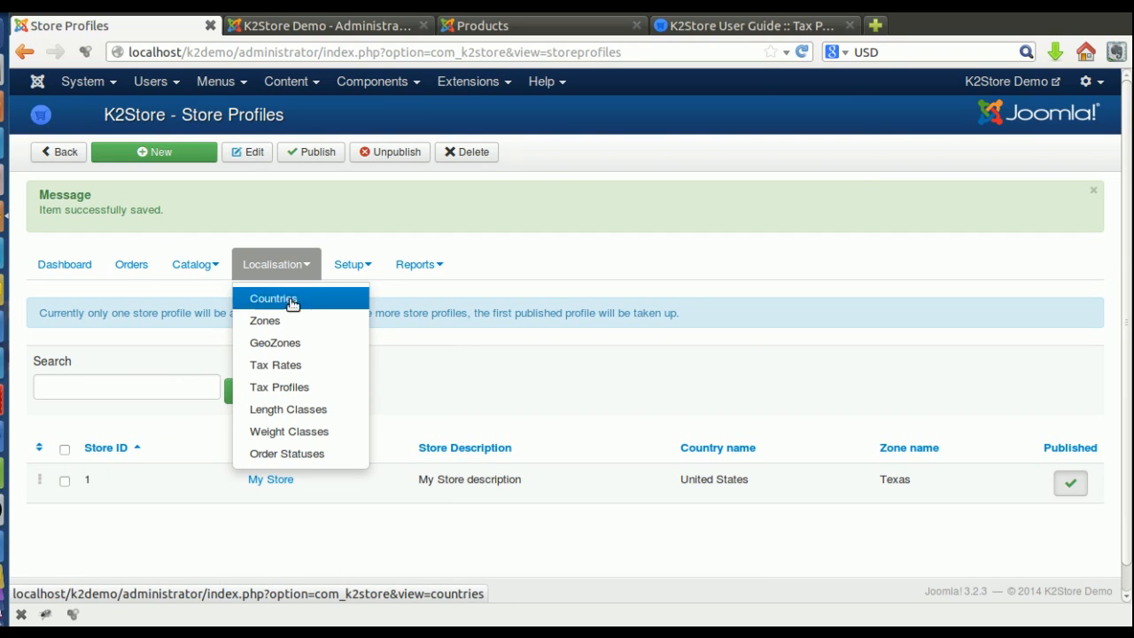
click(292, 265)
click(292, 265)
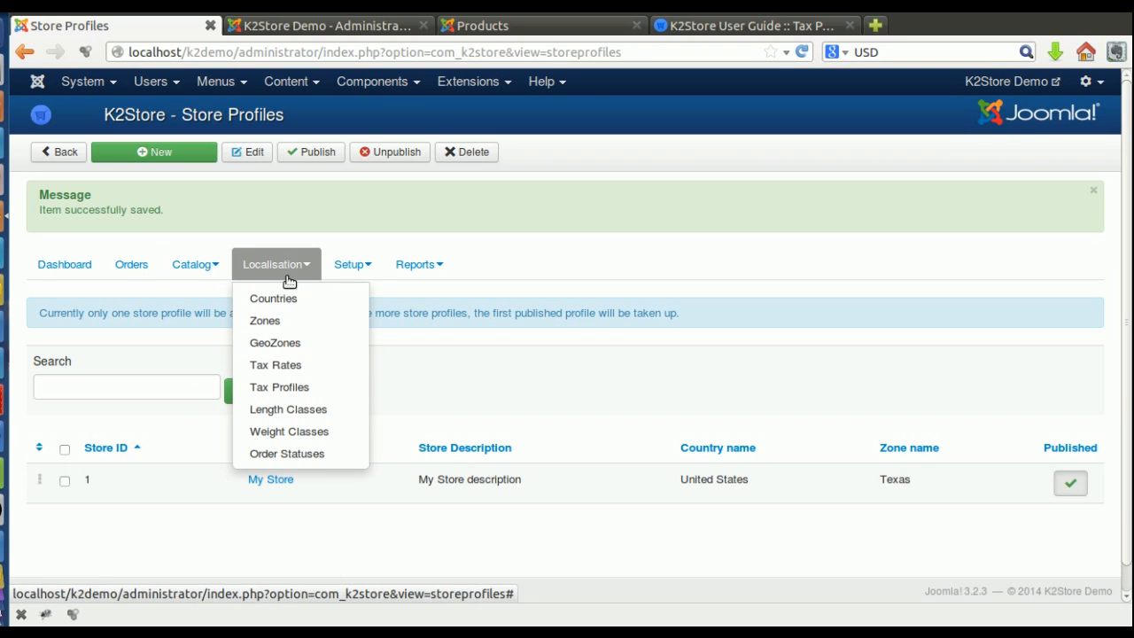
click(354, 266)
click(353, 266)
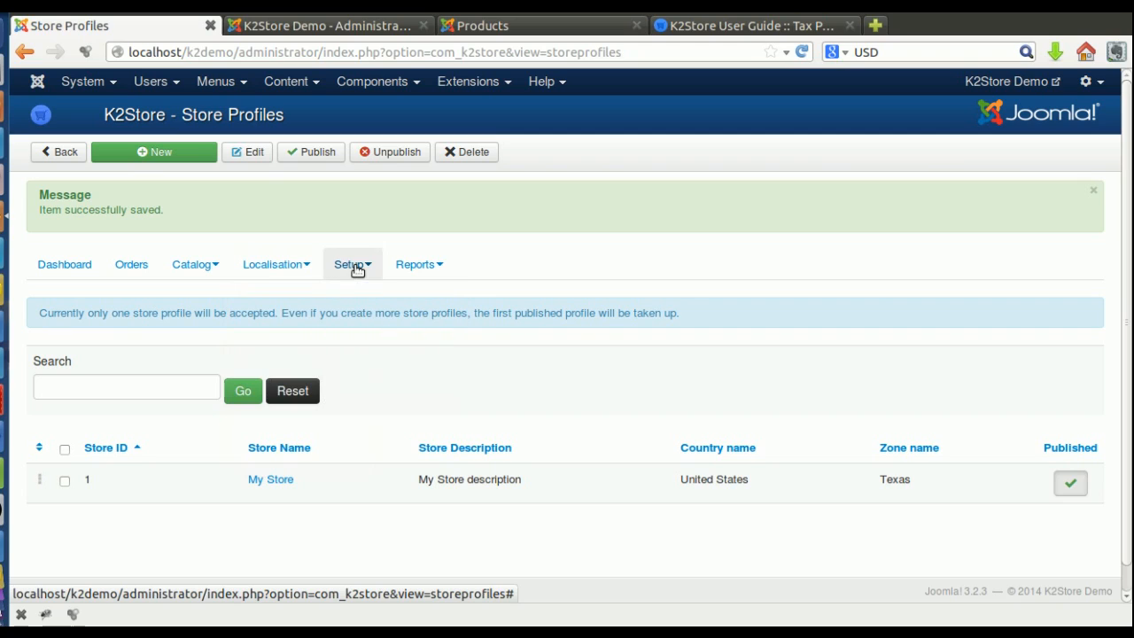
Create a new geozone named "Default USA Geozone" and save it, keeping it open.
click(271, 265)
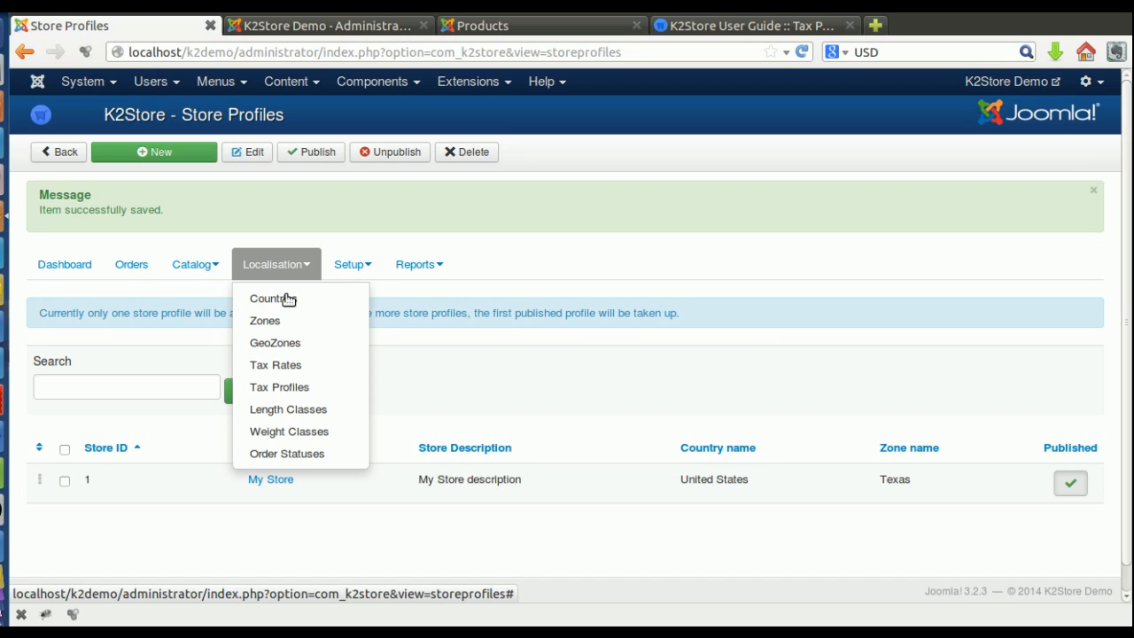
click(292, 346)
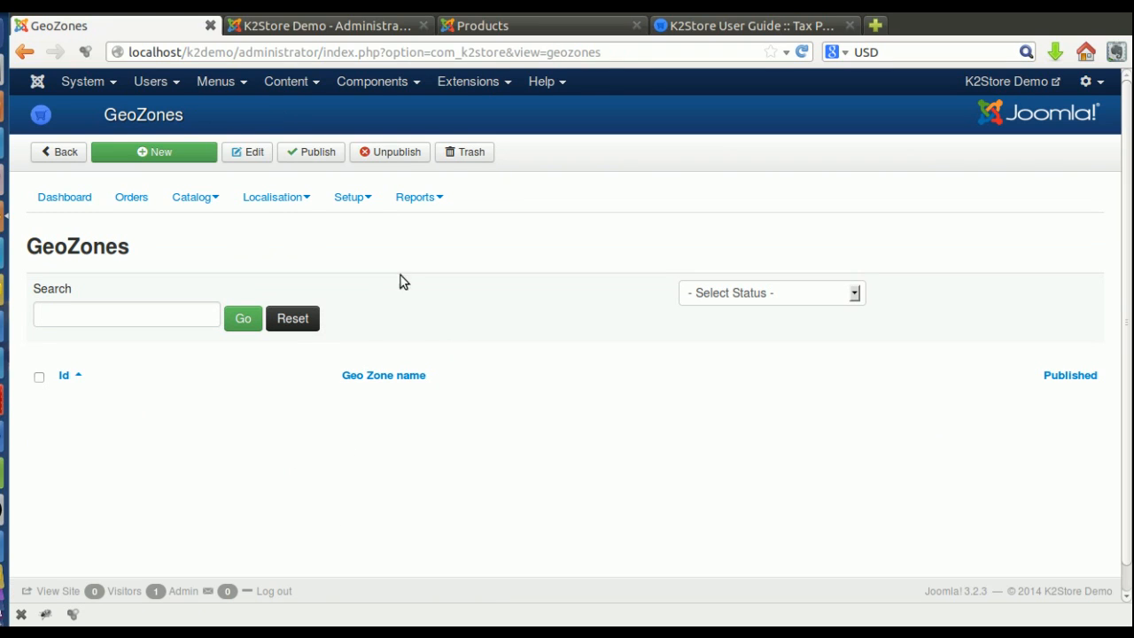
click(146, 155)
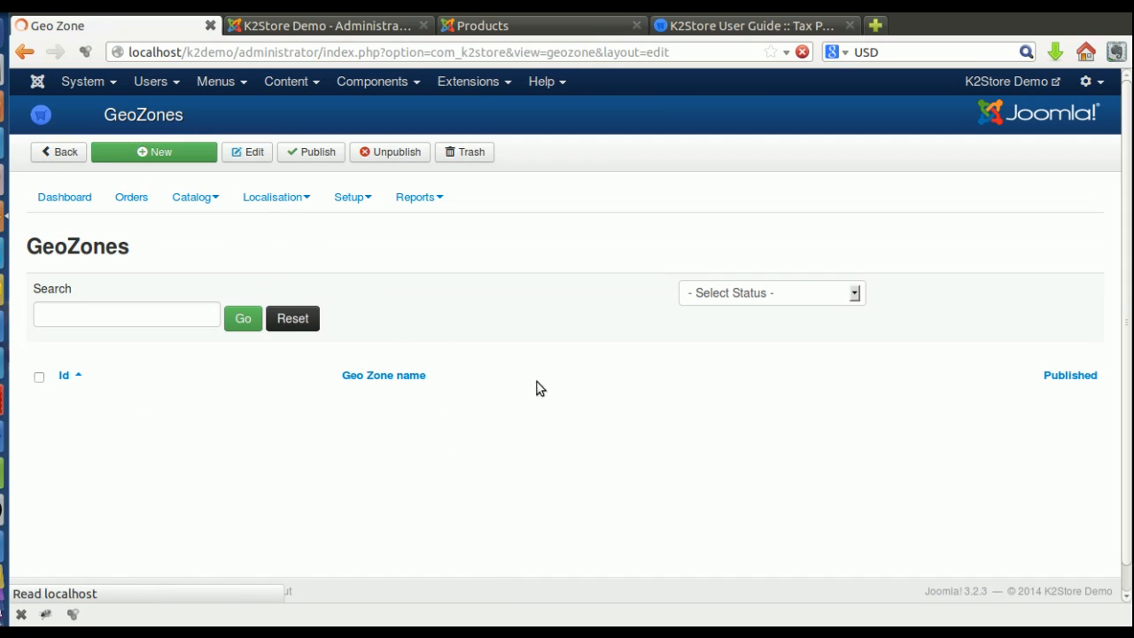
click(410, 297)
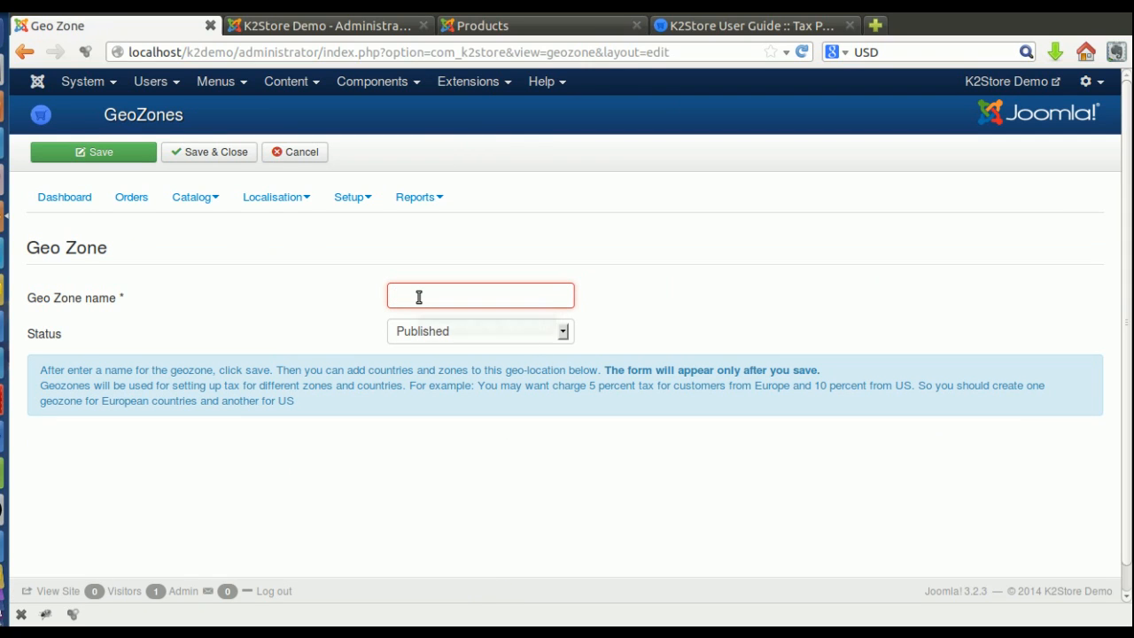
text(Default Geozone)
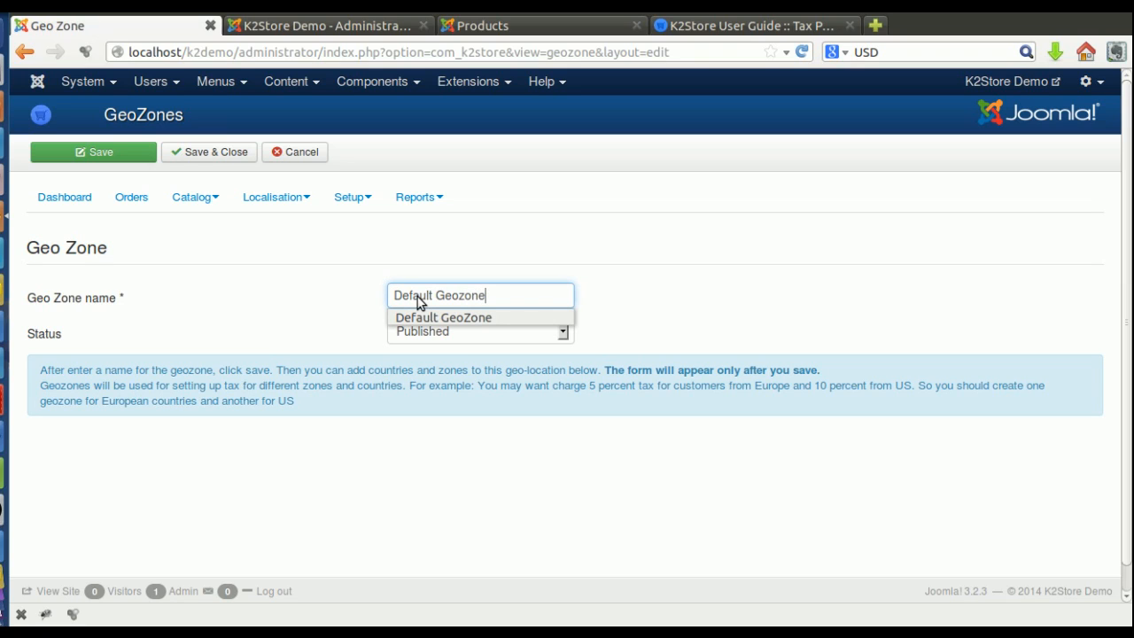
key(ctrl+Left)
text(USA)
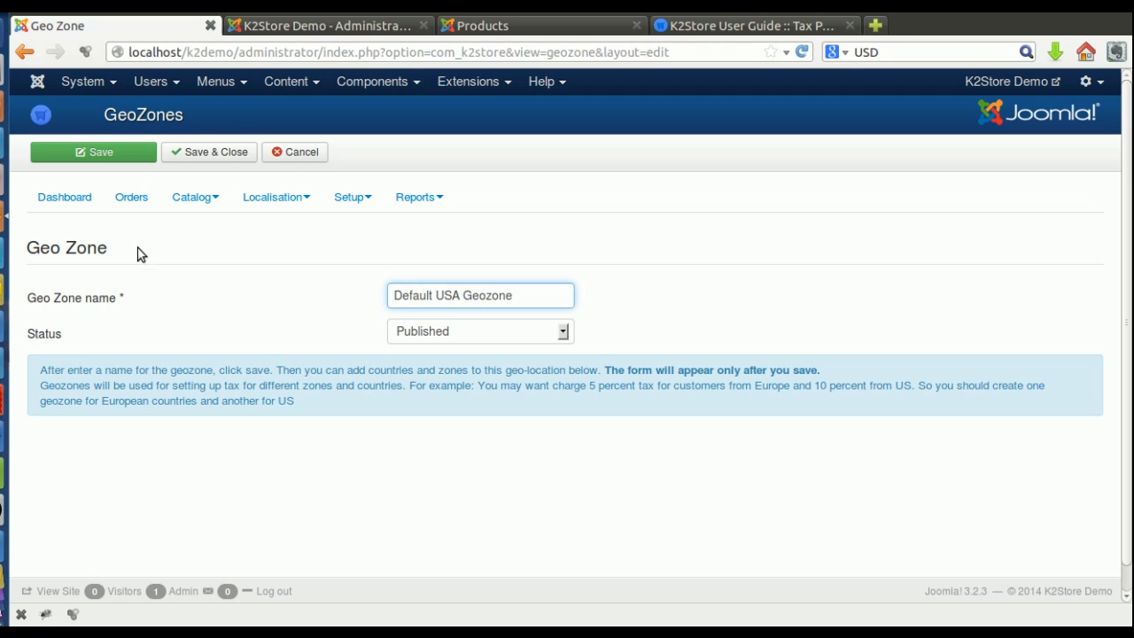
click(120, 154)
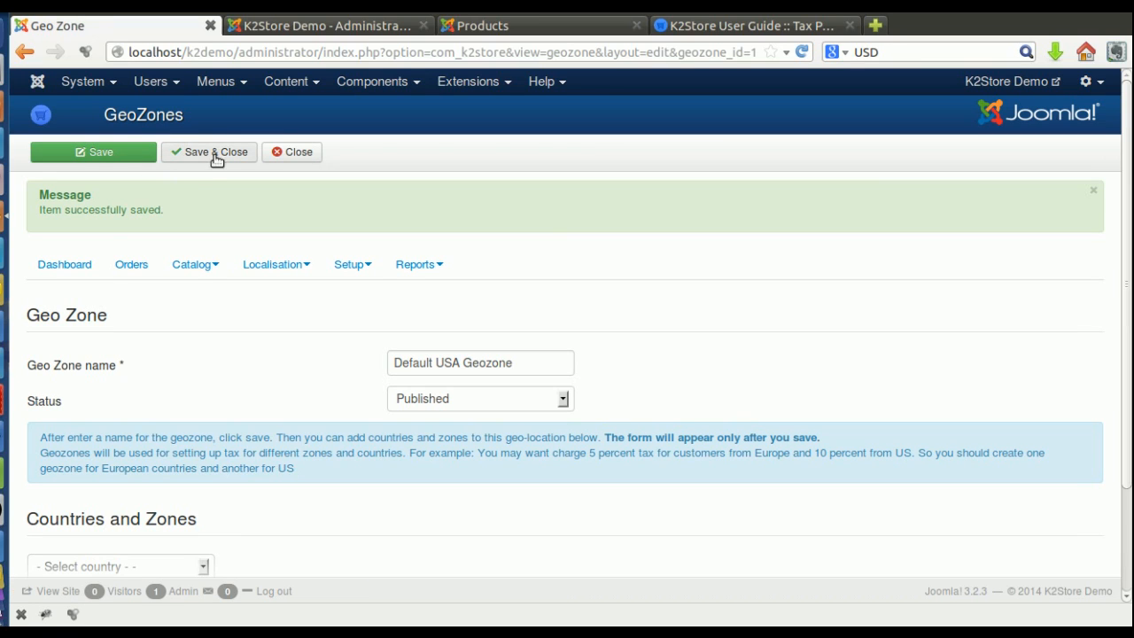
Choose United States as the country to map to the Default USA Geozone.
scroll(315, 390, down, 2)
scroll(314, 390, down, 1)
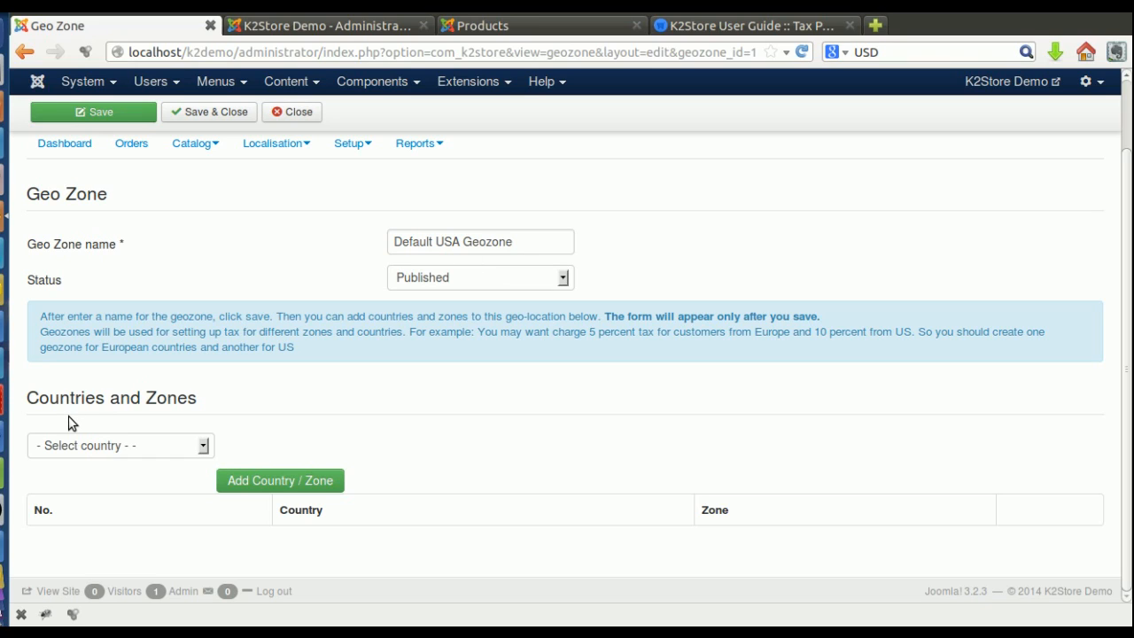
click(107, 447)
text(u)
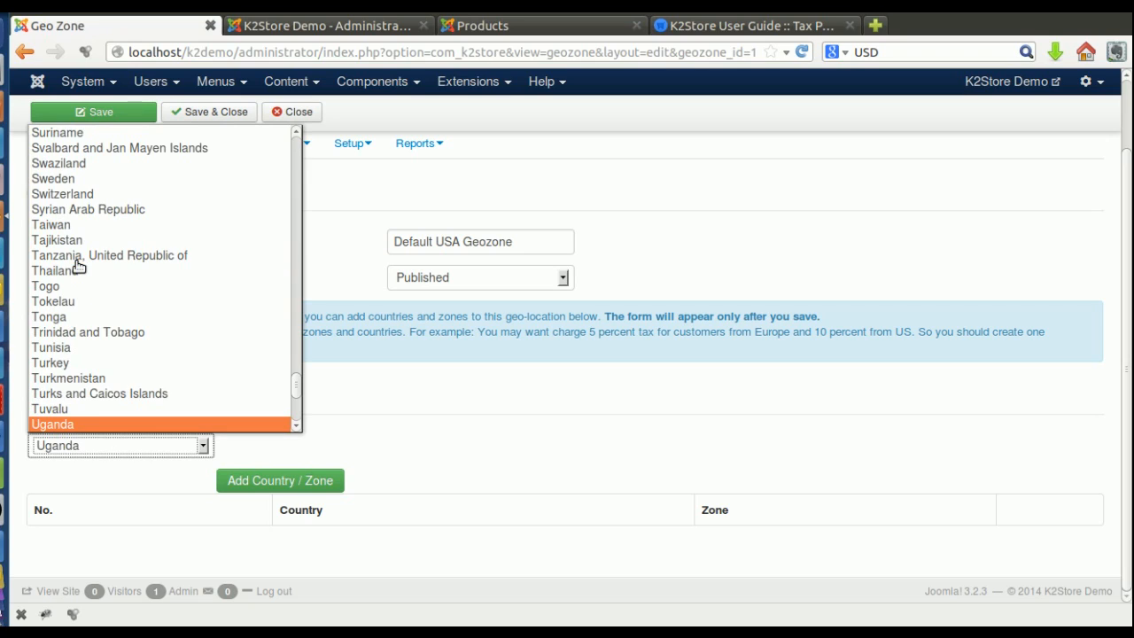
text(nited Arab Emirates)
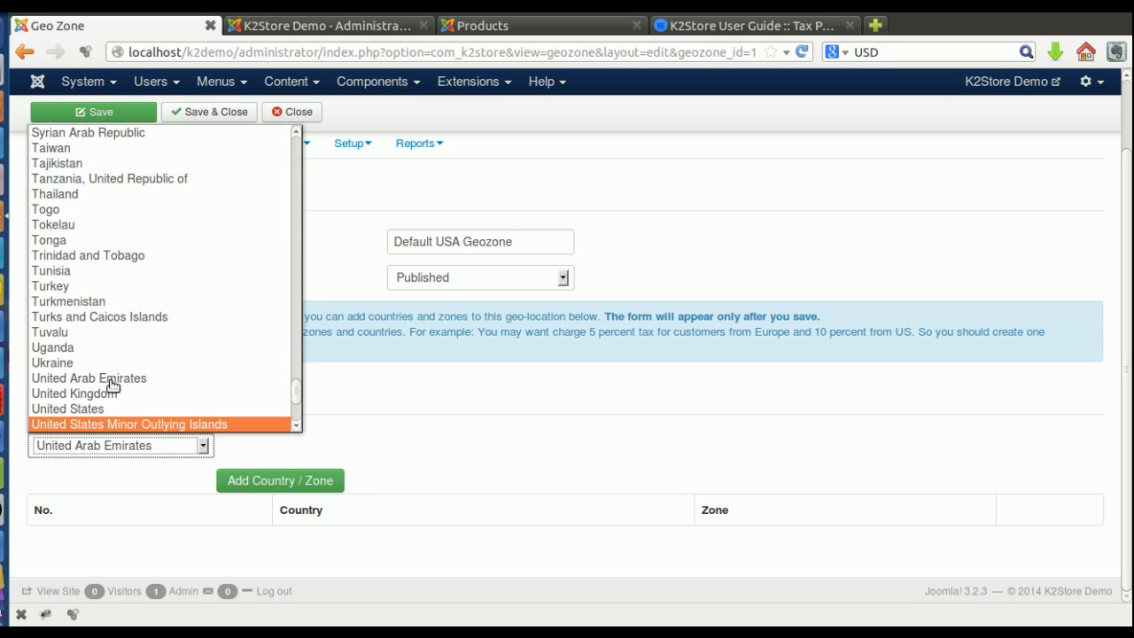
click(121, 408)
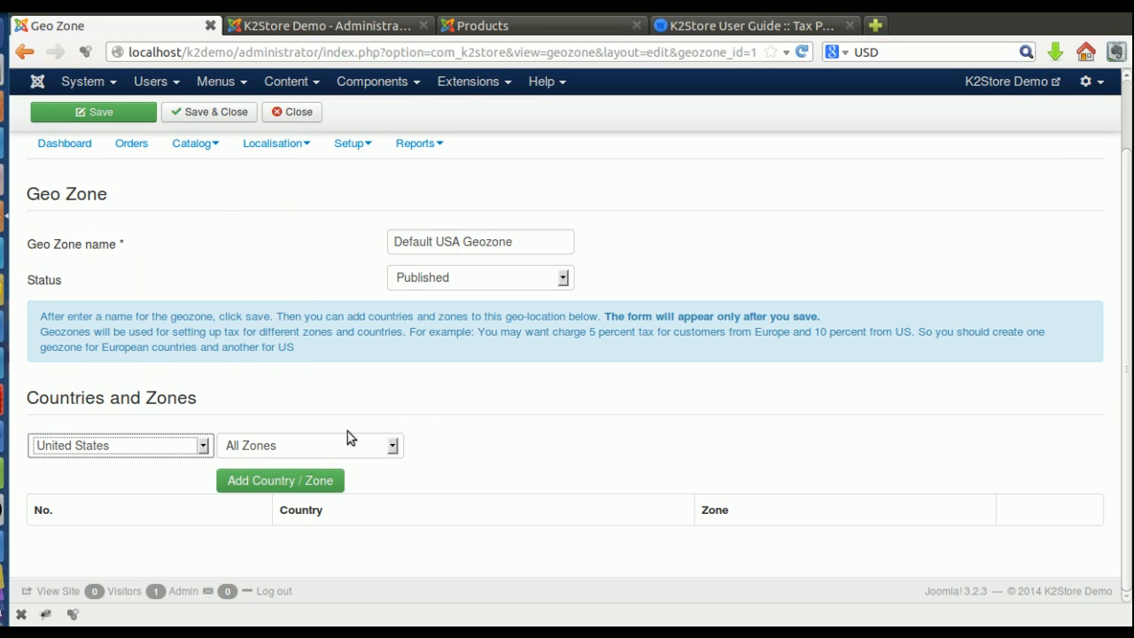
Choose Texas as the zone and add the country/zone pair to the geozone.
click(324, 445)
key(t)
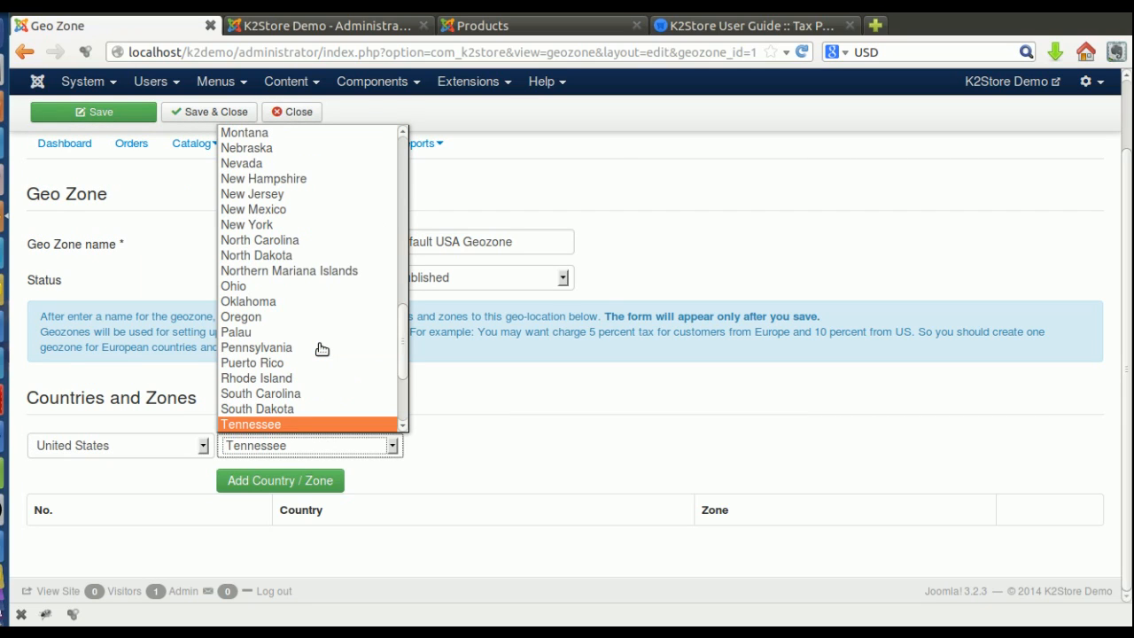
scroll(321, 349, down, 1)
scroll(322, 349, down, 1)
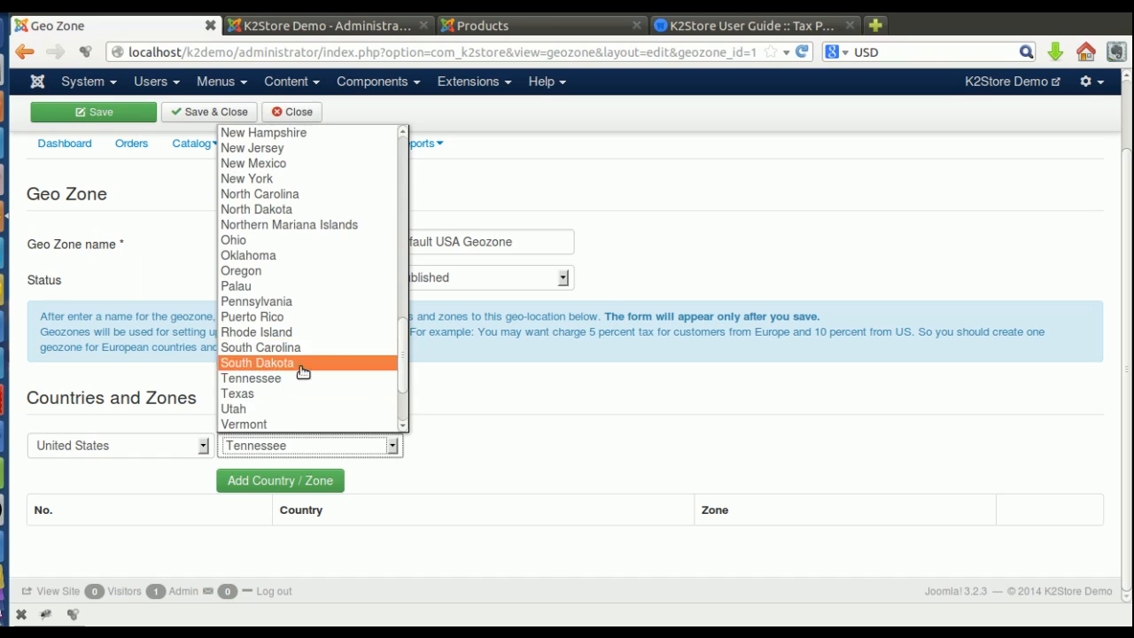
click(285, 396)
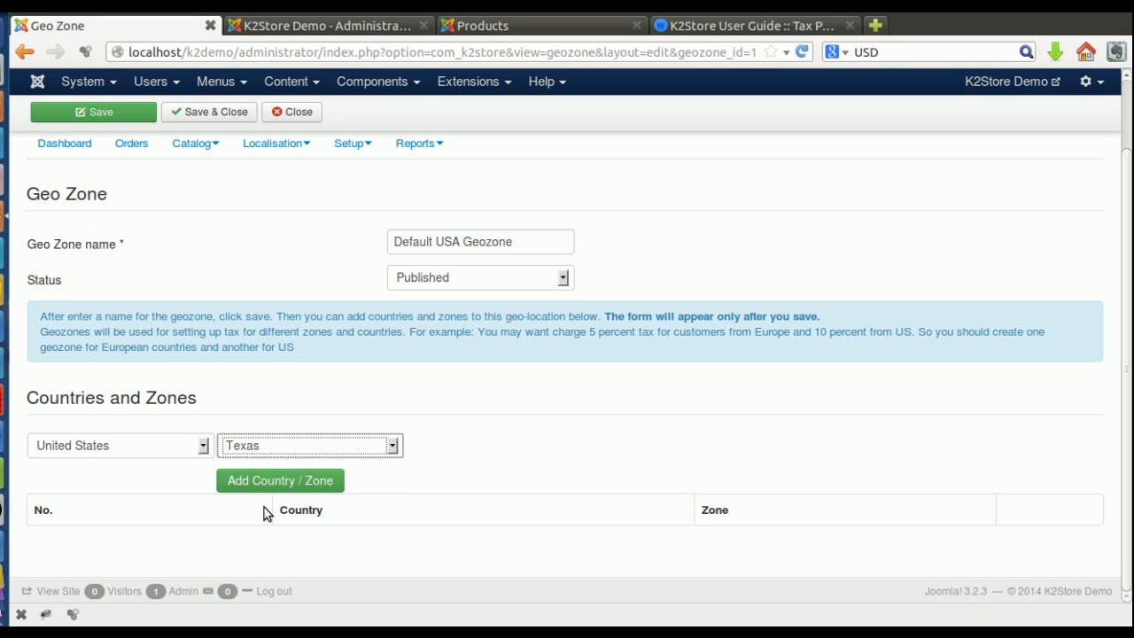
click(283, 483)
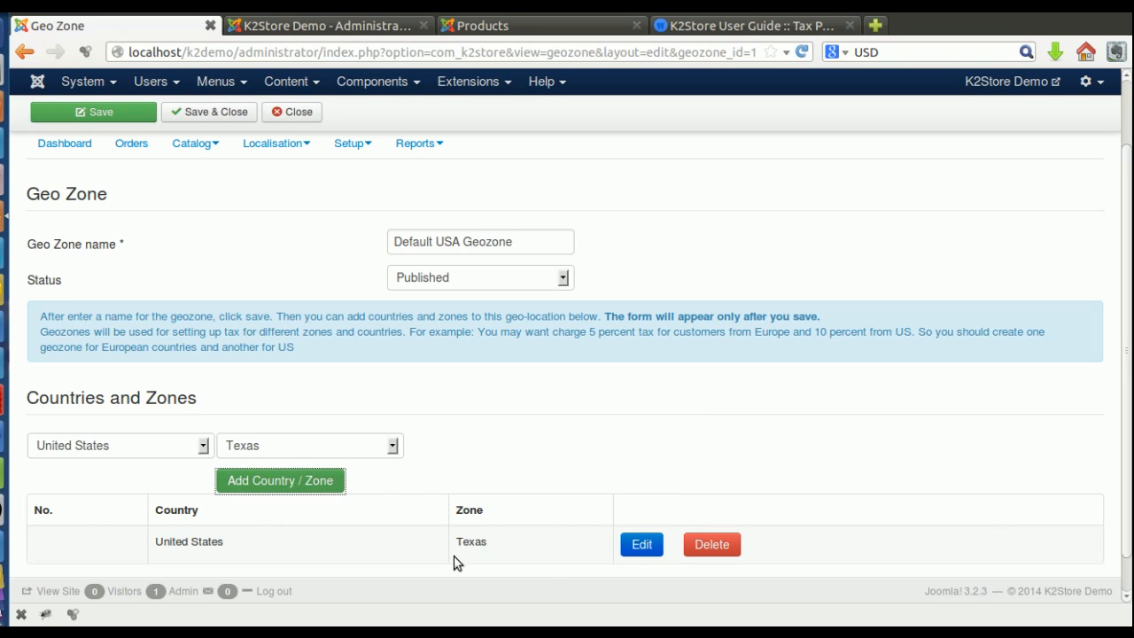
Check the geozone's country and zone mapping, then save and close the geozone.
scroll(472, 542, down, 1)
scroll(472, 542, down, 1)
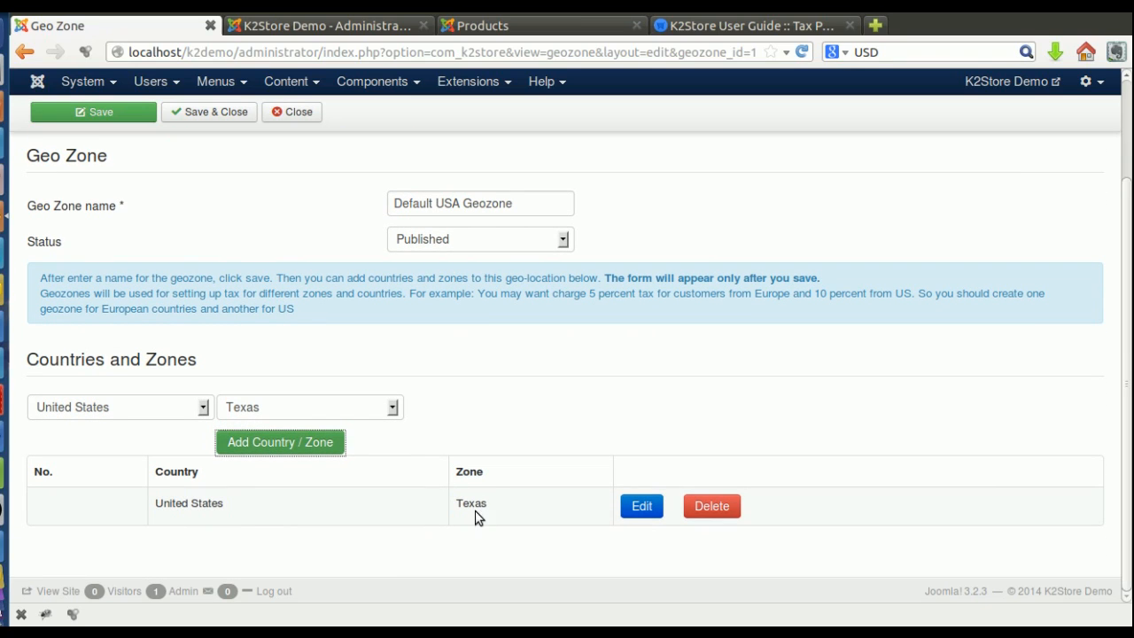
drag(507, 512, 468, 505)
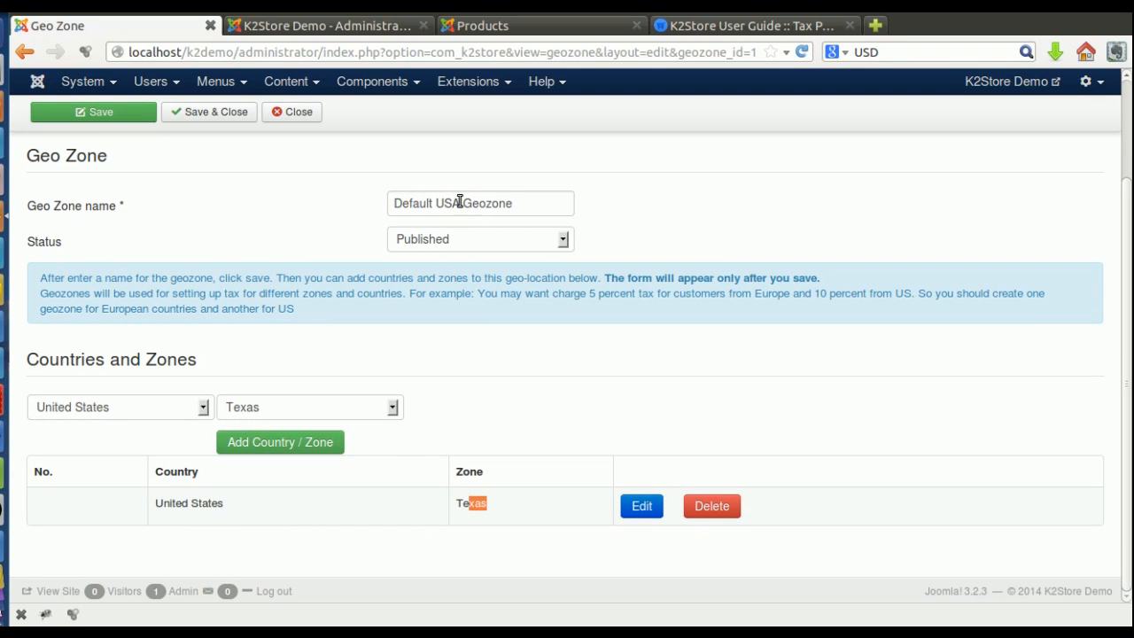
click(207, 113)
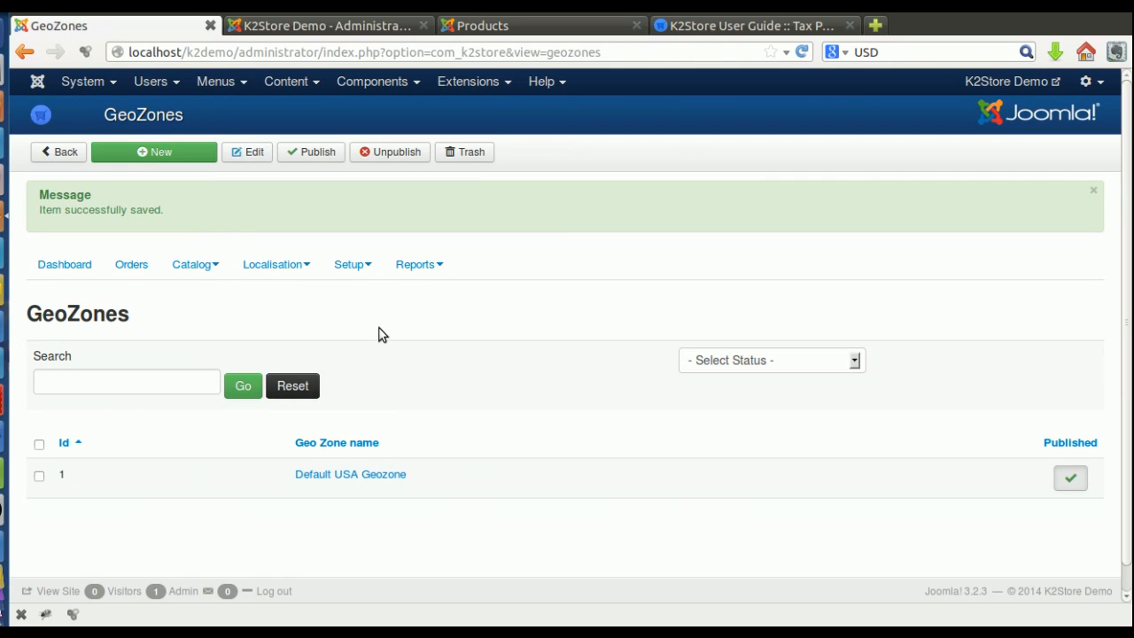
Create a new tax rate named "VAT" with a tax percent of 12.5.
click(289, 262)
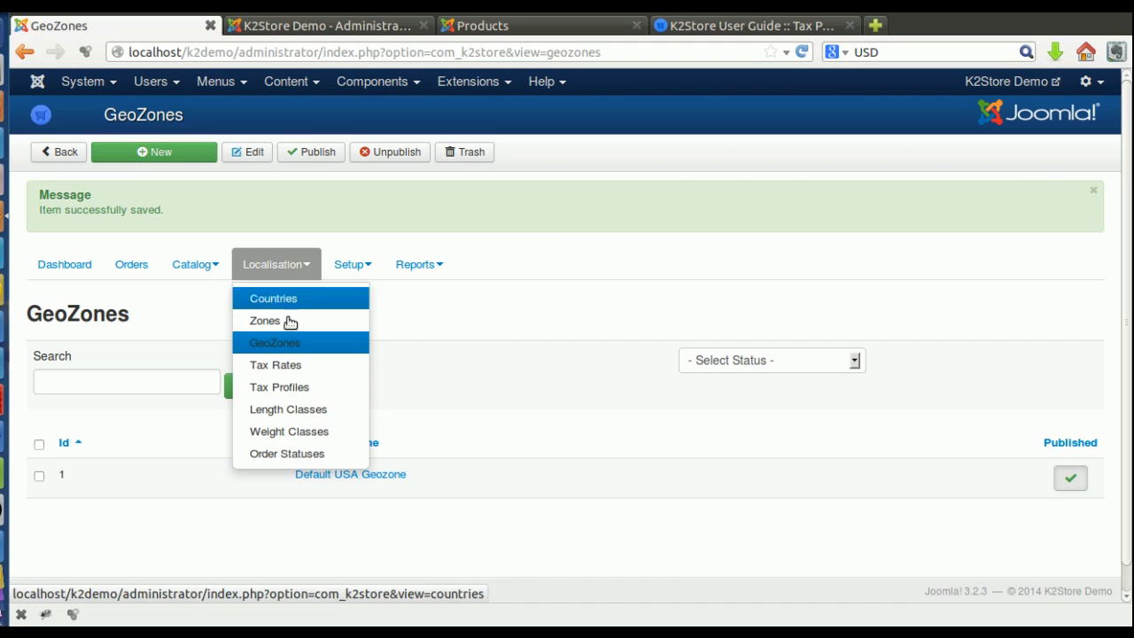
click(292, 366)
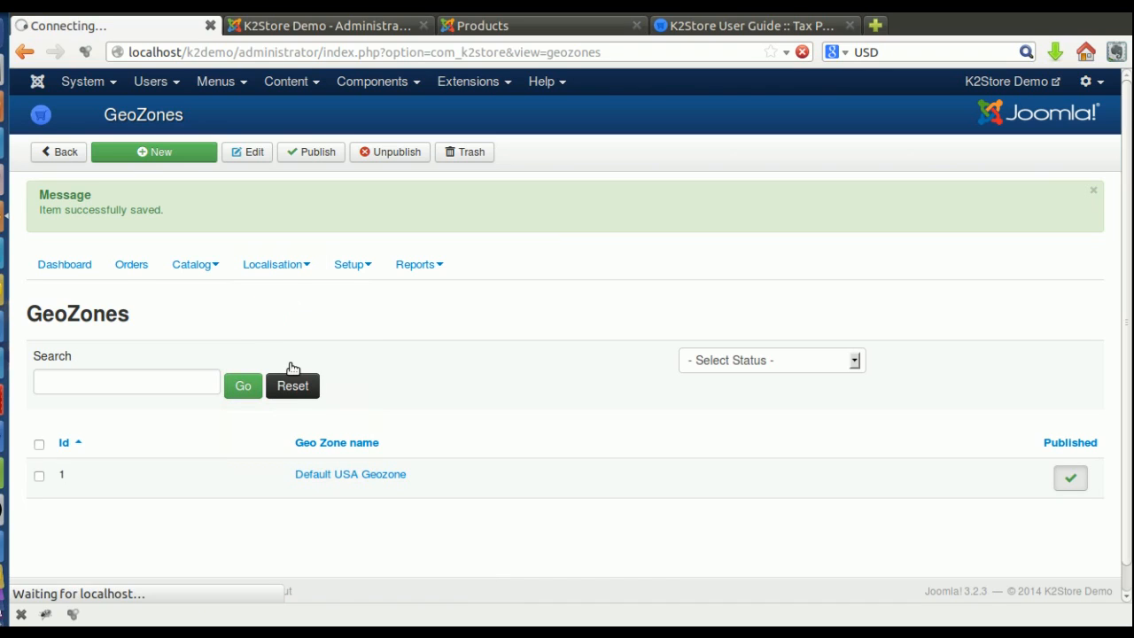
click(160, 163)
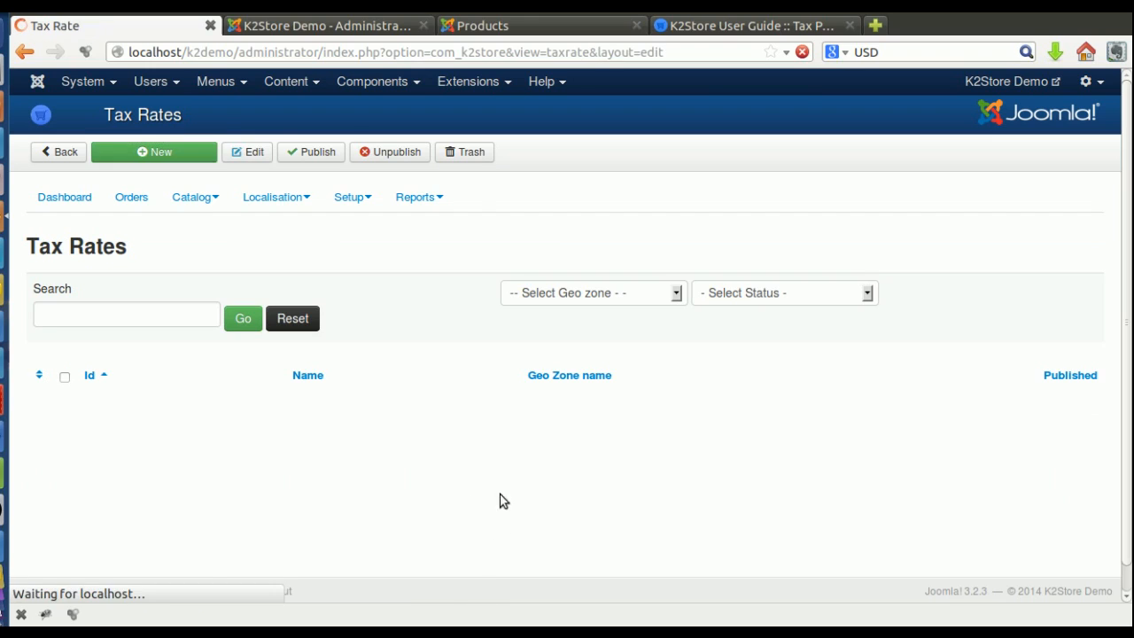
click(164, 300)
text(V)
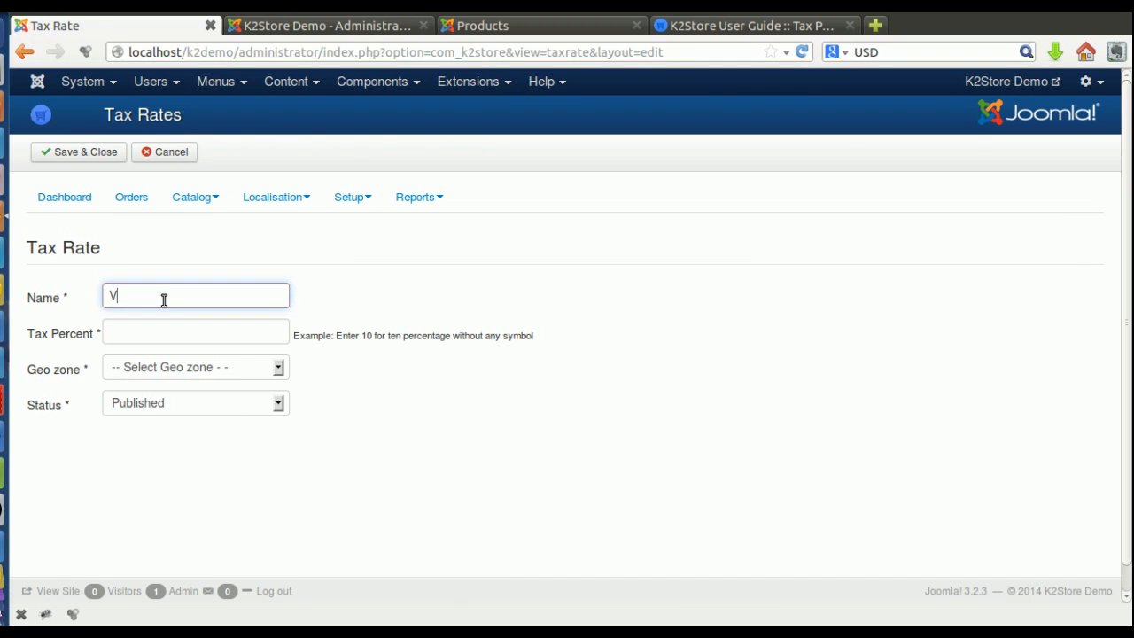
text(AT)
key(Tab)
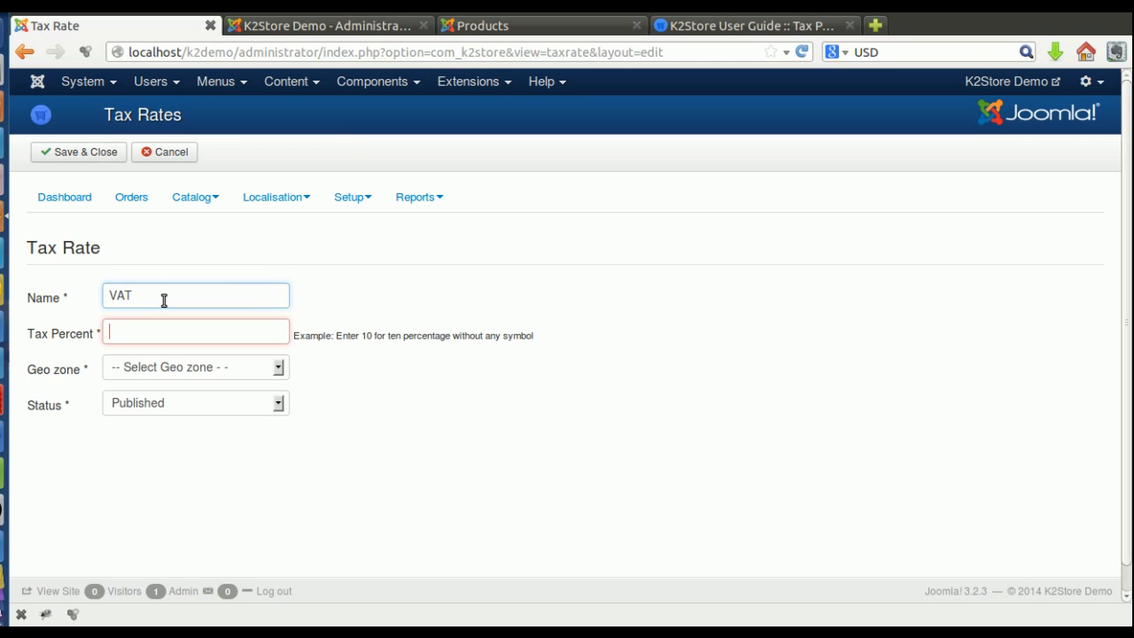
text(12.5)
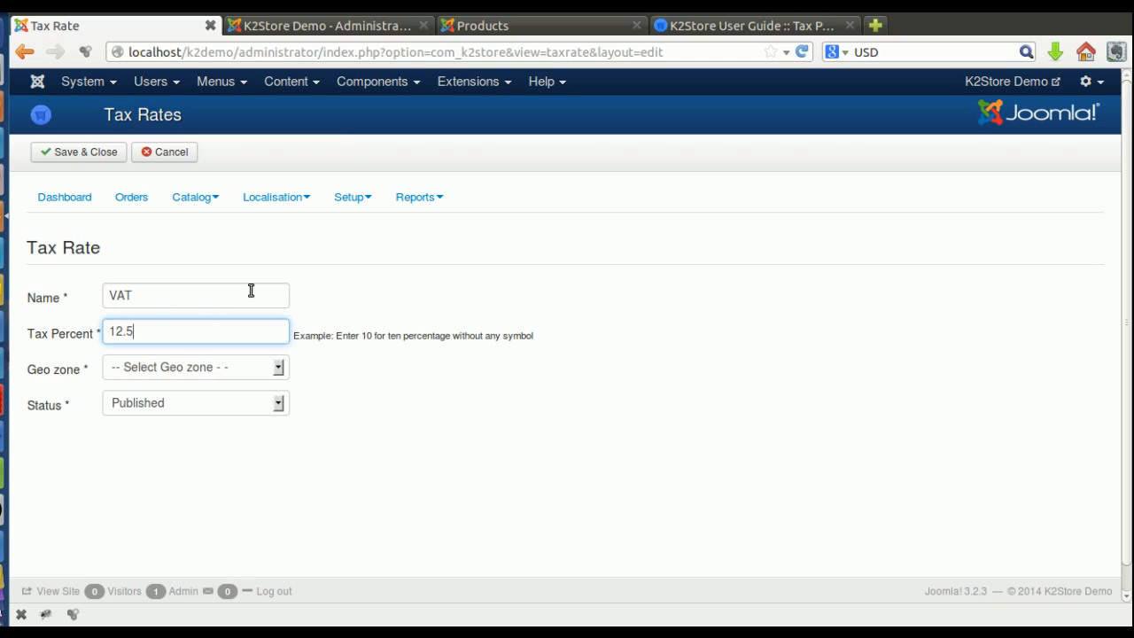
Assign the Default USA Geozone to the VAT tax rate, then save and close it.
mouse_move(80, 337)
click(162, 371)
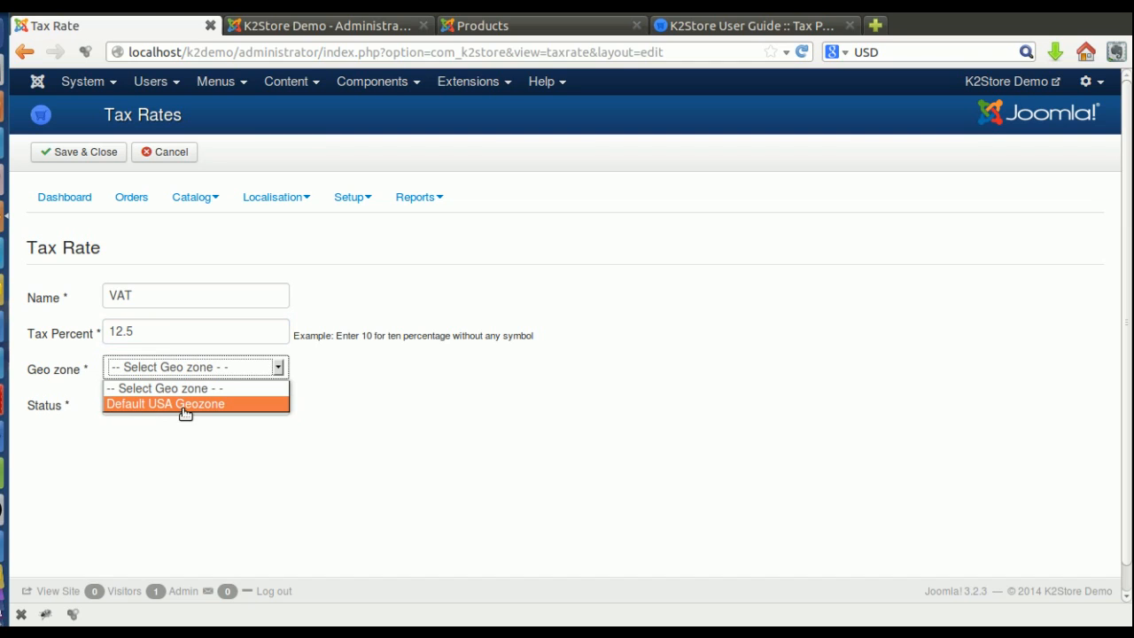
click(184, 404)
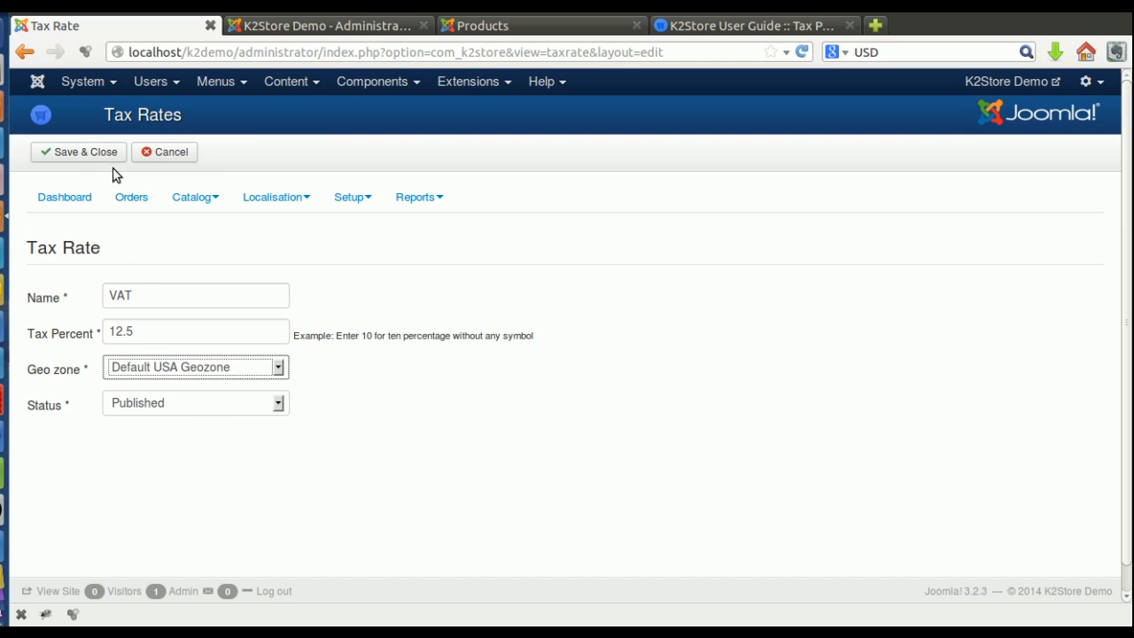
click(89, 152)
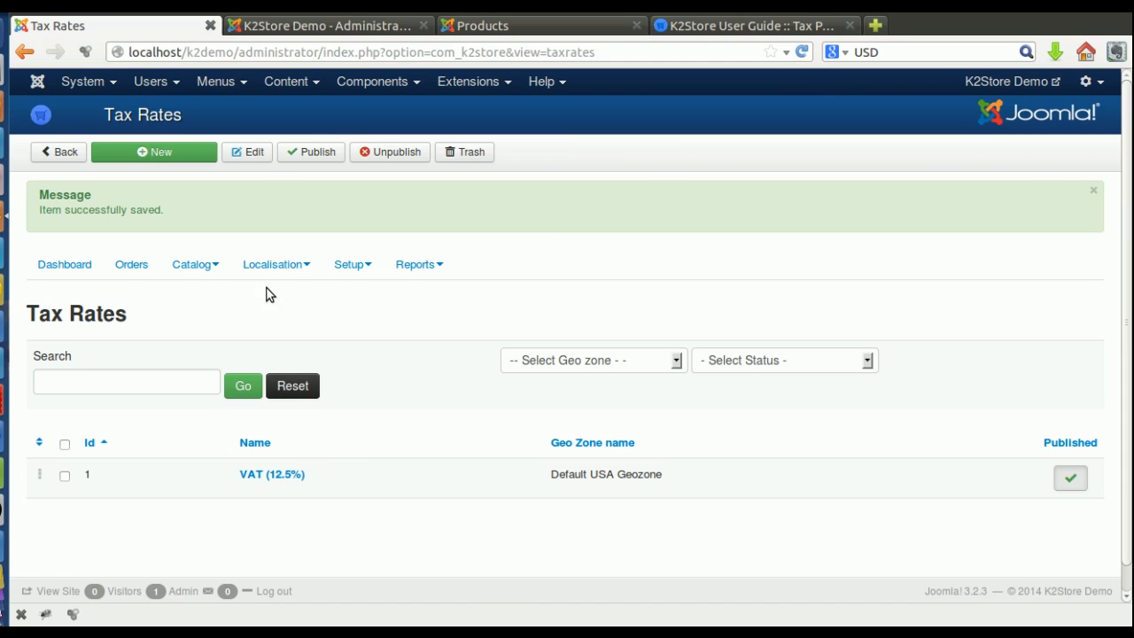
Create a new tax profile named "Default Tax Profile" and save it, keeping it open.
click(279, 268)
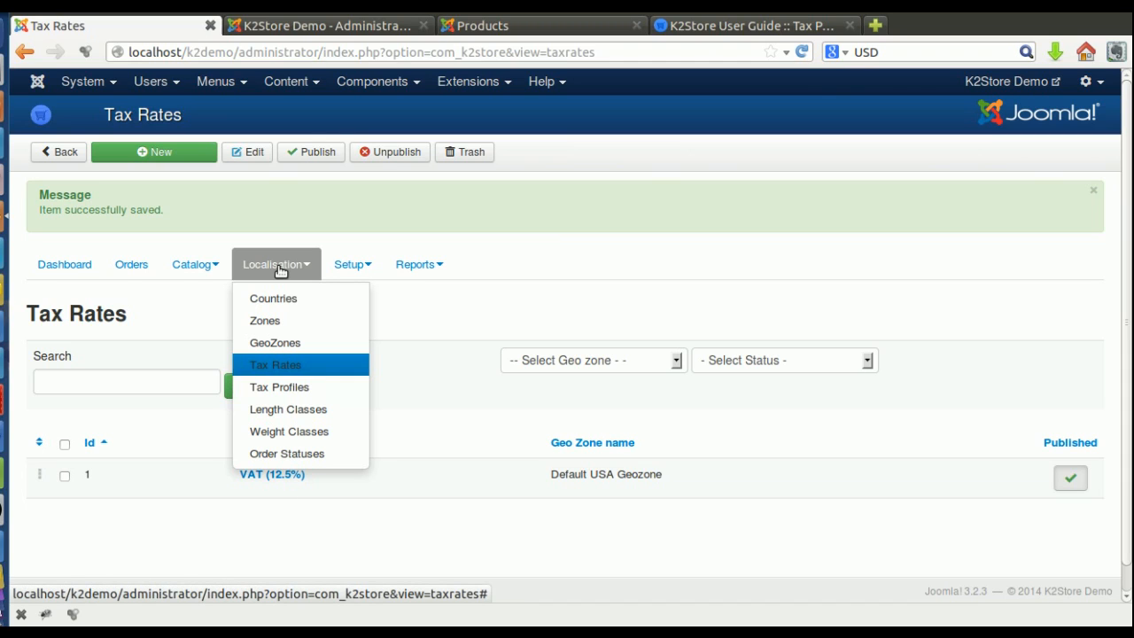
click(278, 387)
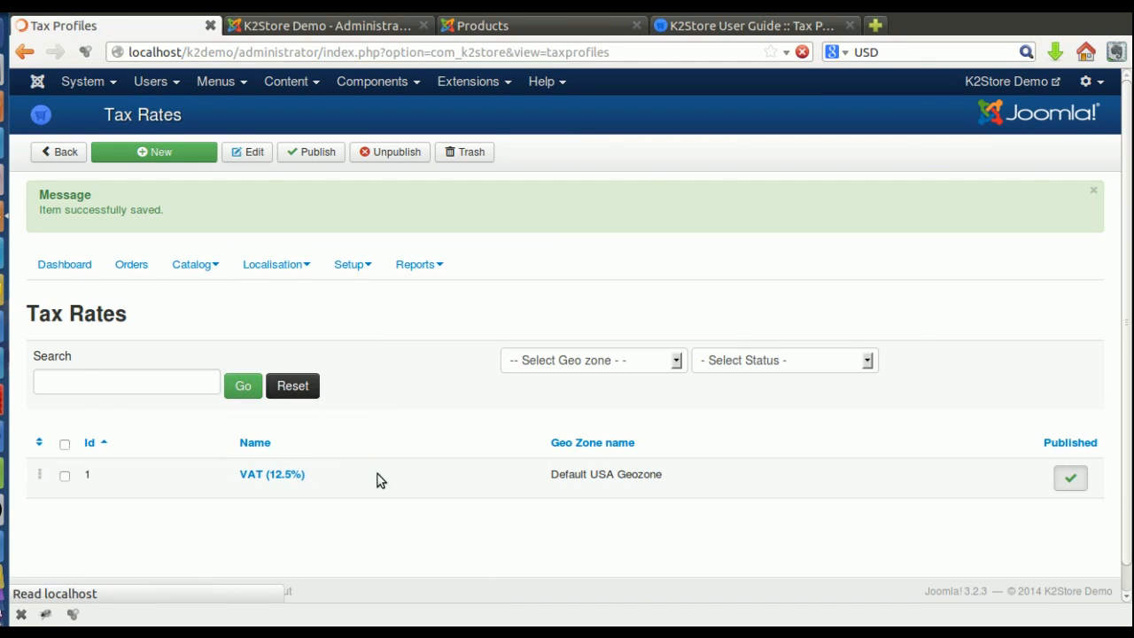
click(155, 154)
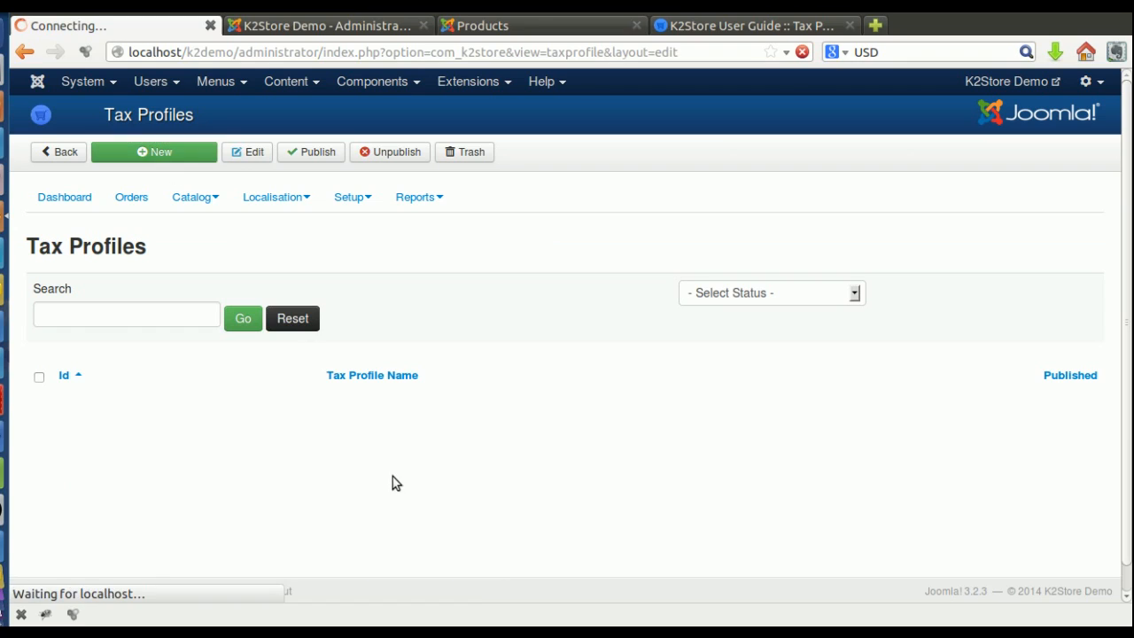
click(172, 347)
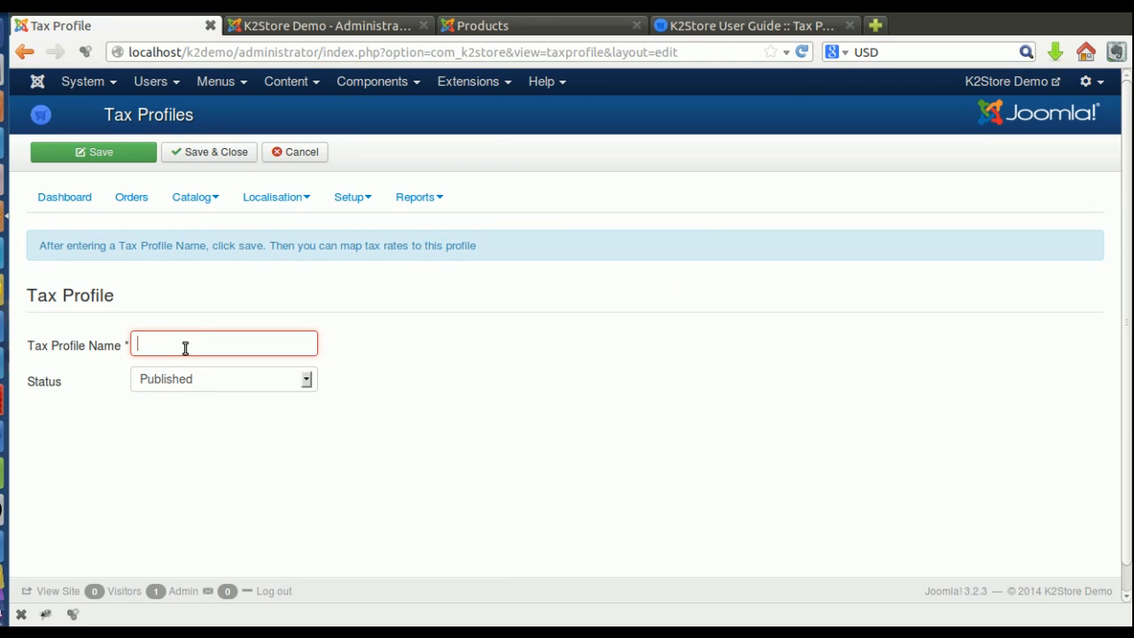
text(D)
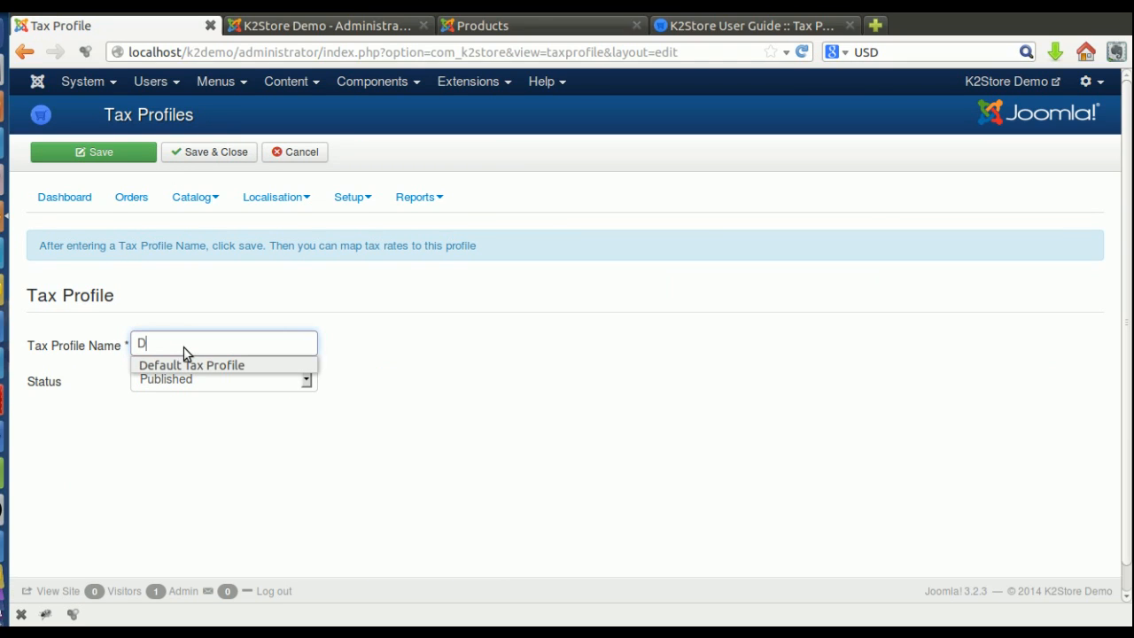
text(efault Tax Profile)
key(Tab)
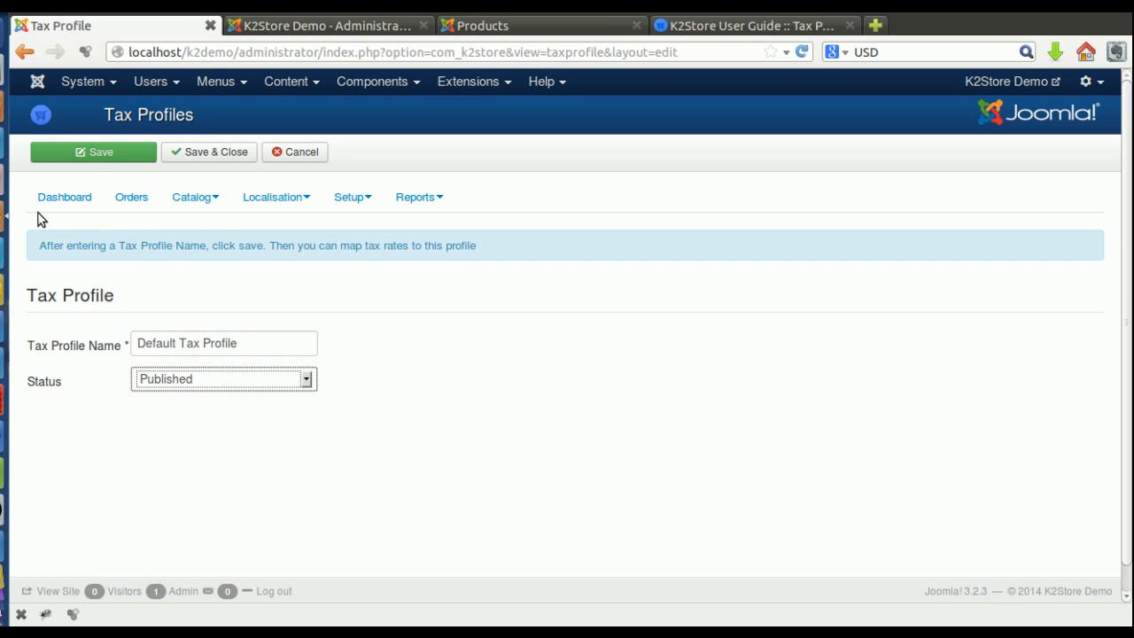
click(97, 158)
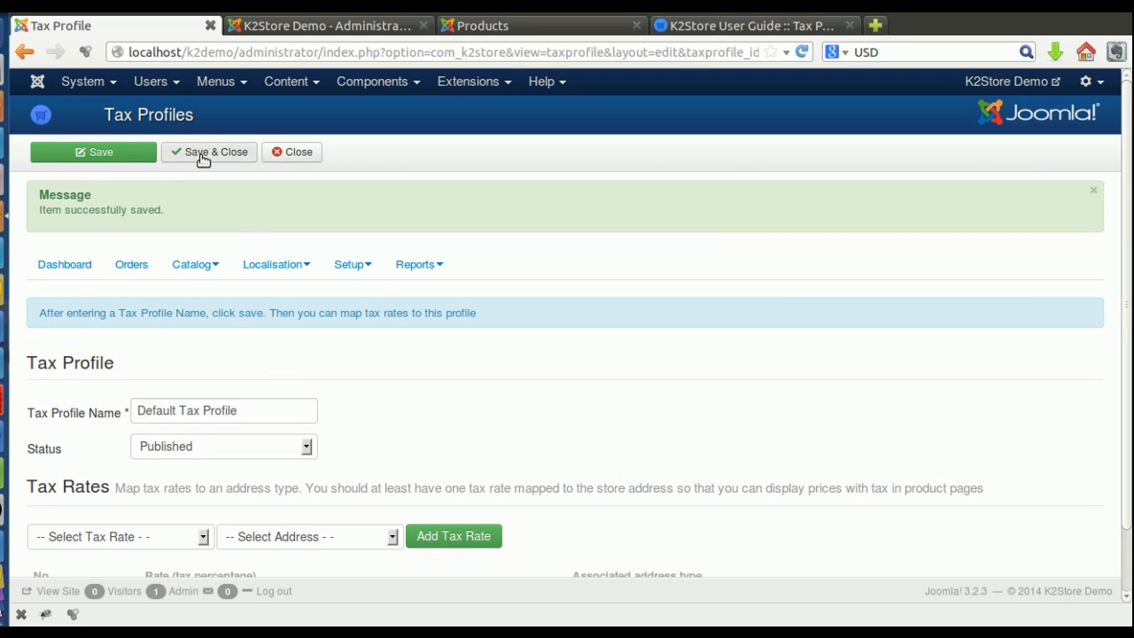
Add the VAT (12.5%) rate to the tax profile with Billing address as its address type, then save and close the profile.
scroll(233, 434, down, 1)
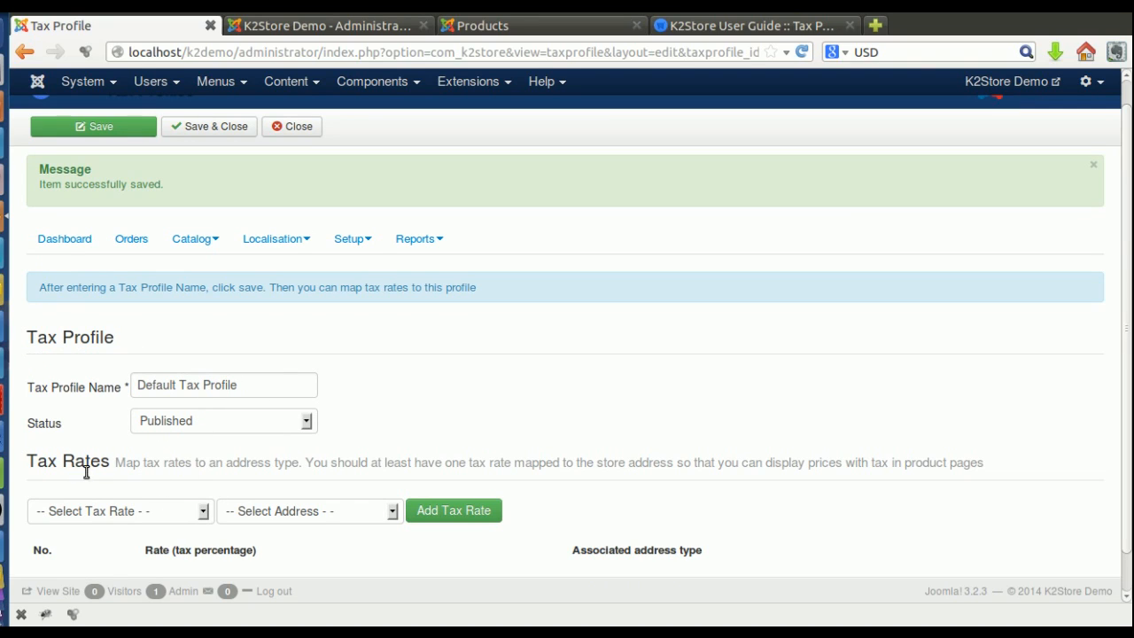
drag(51, 465, 126, 466)
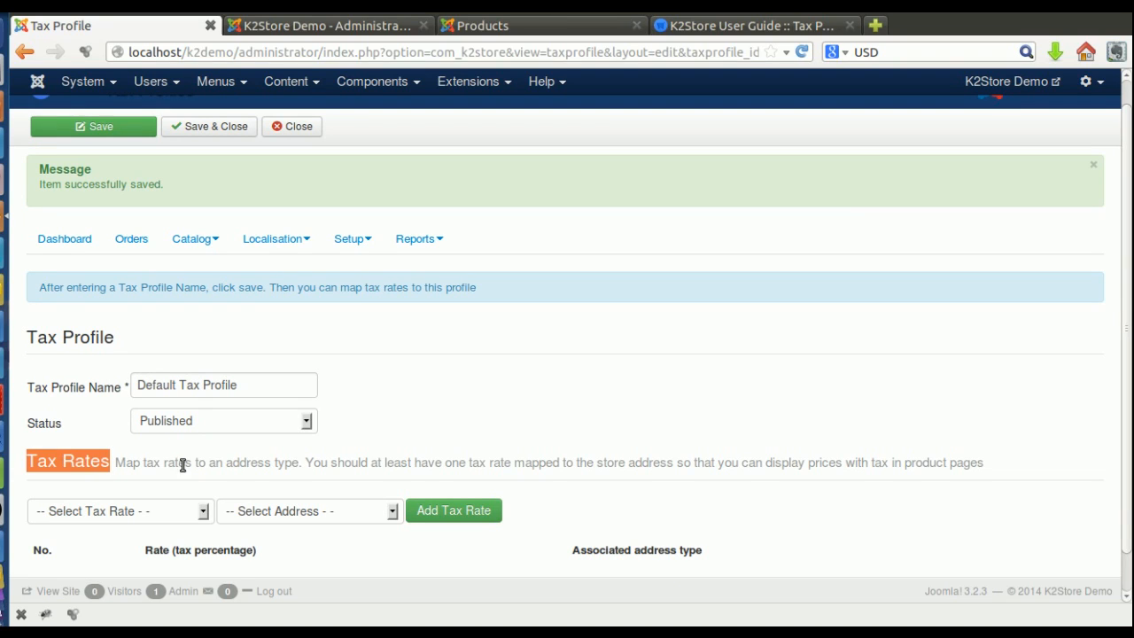
click(237, 463)
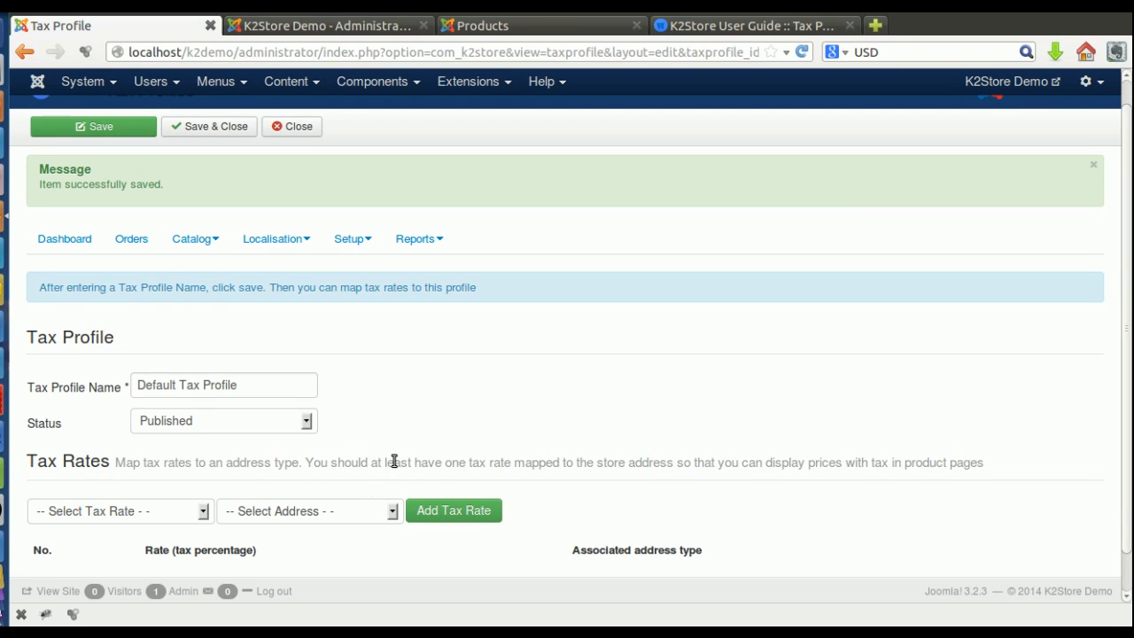
click(130, 512)
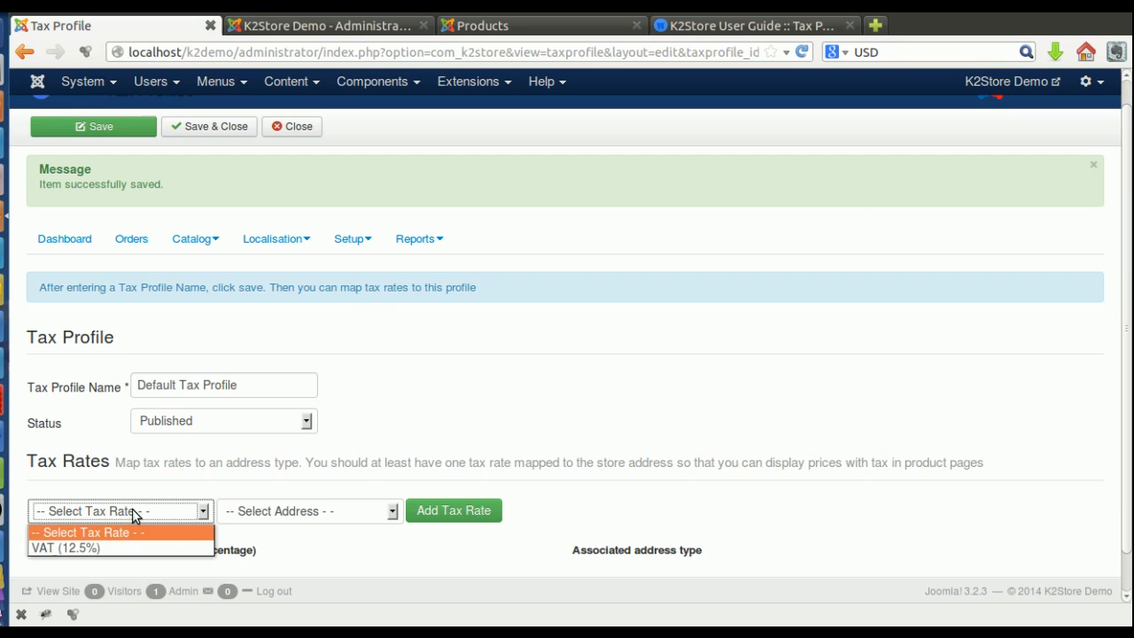
click(74, 548)
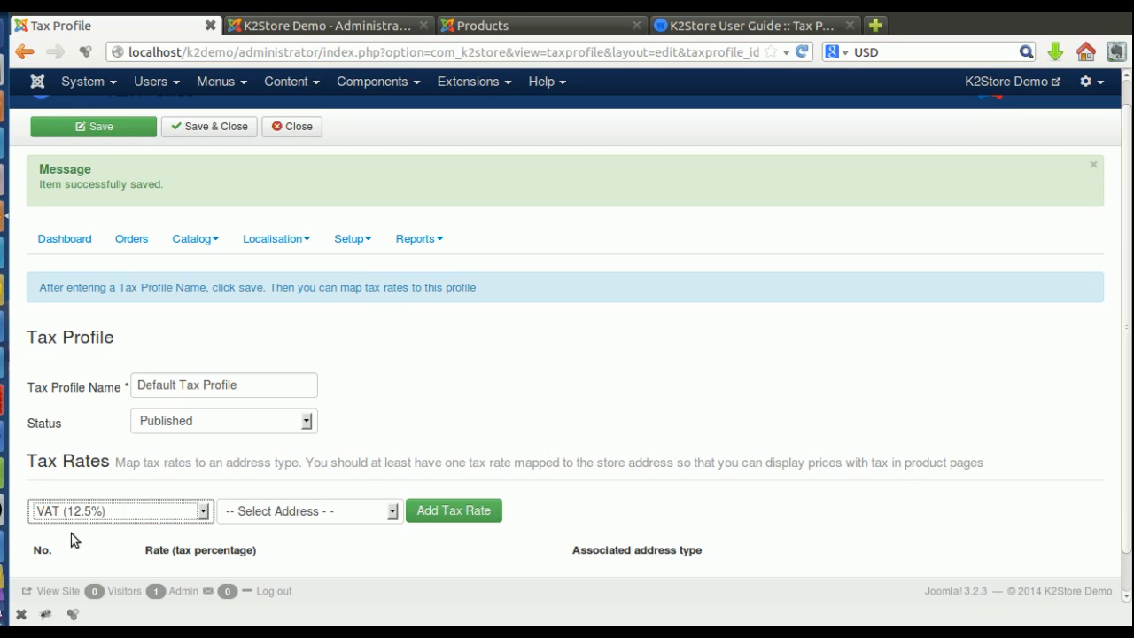
click(295, 514)
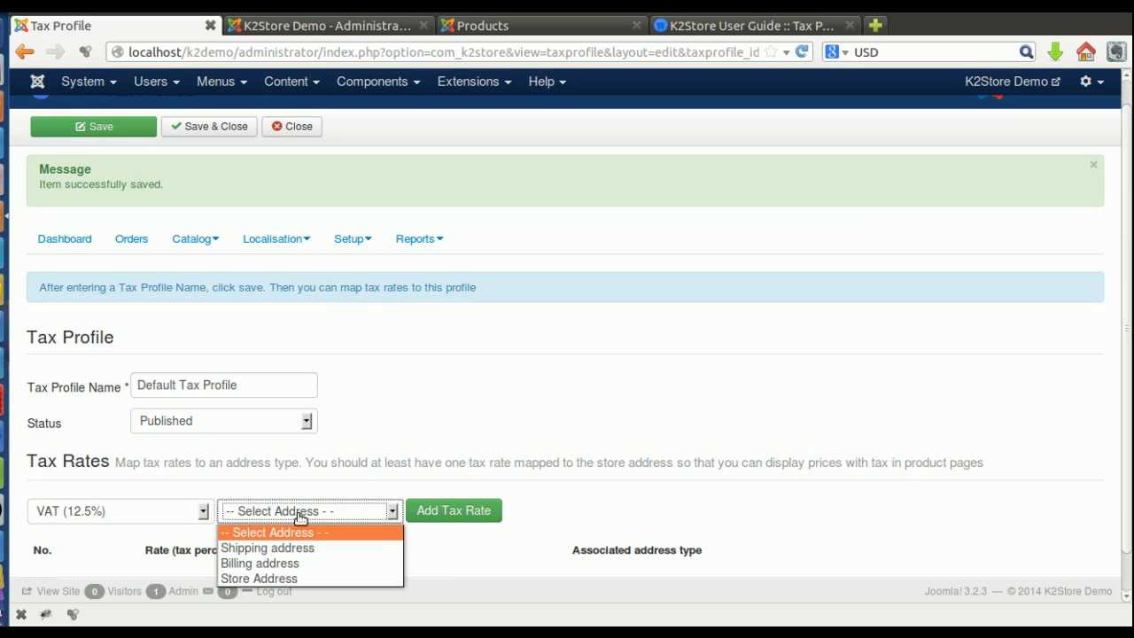
click(306, 565)
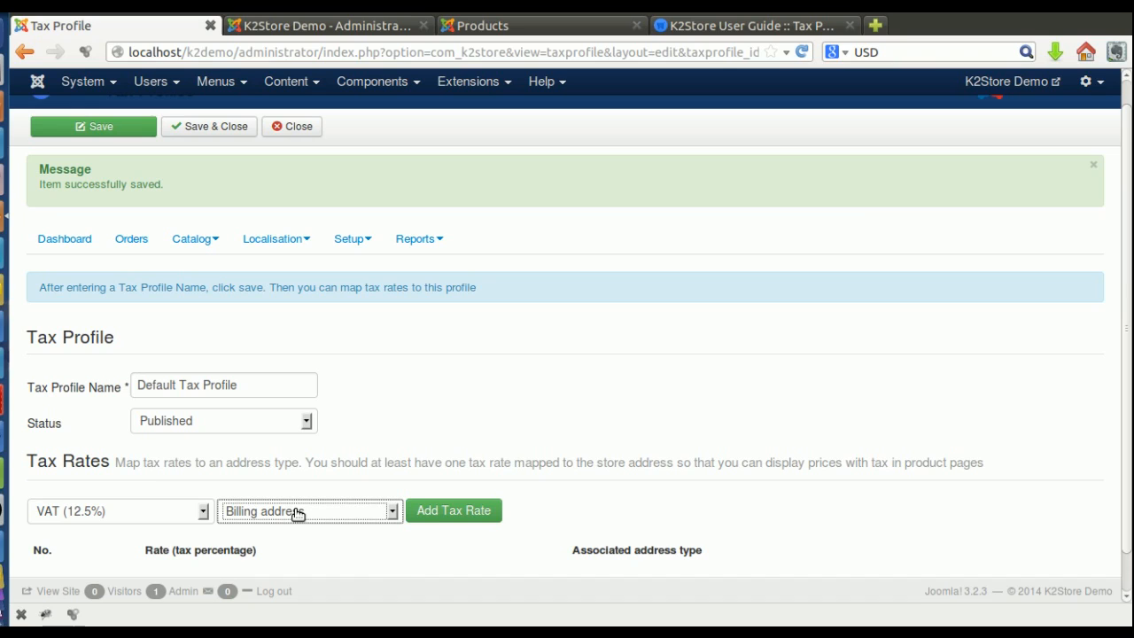
click(275, 520)
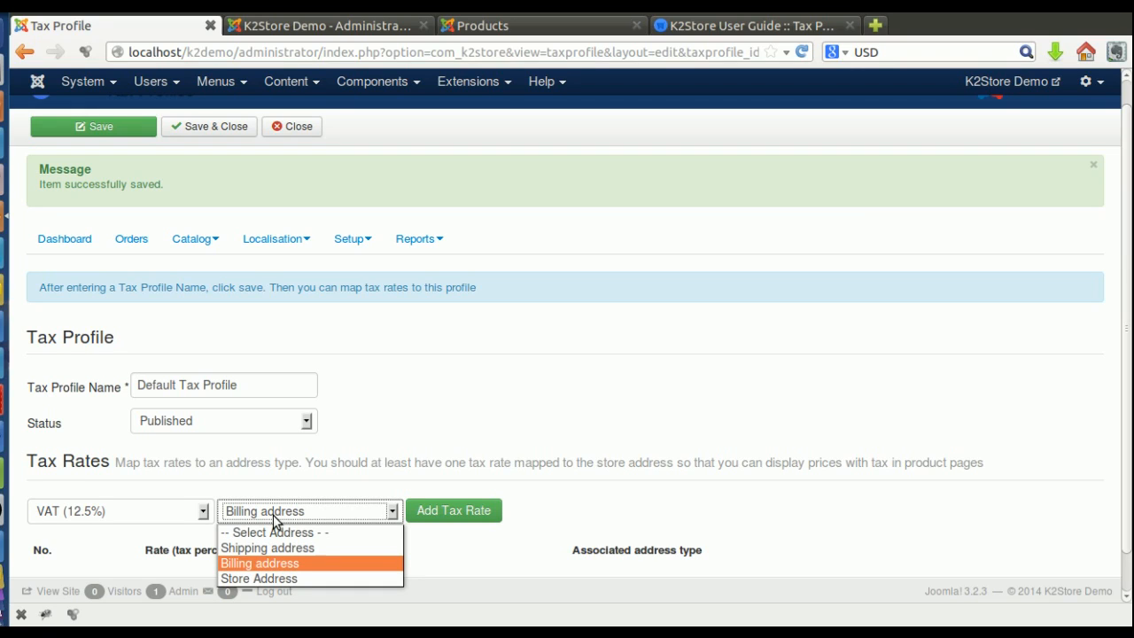
click(289, 564)
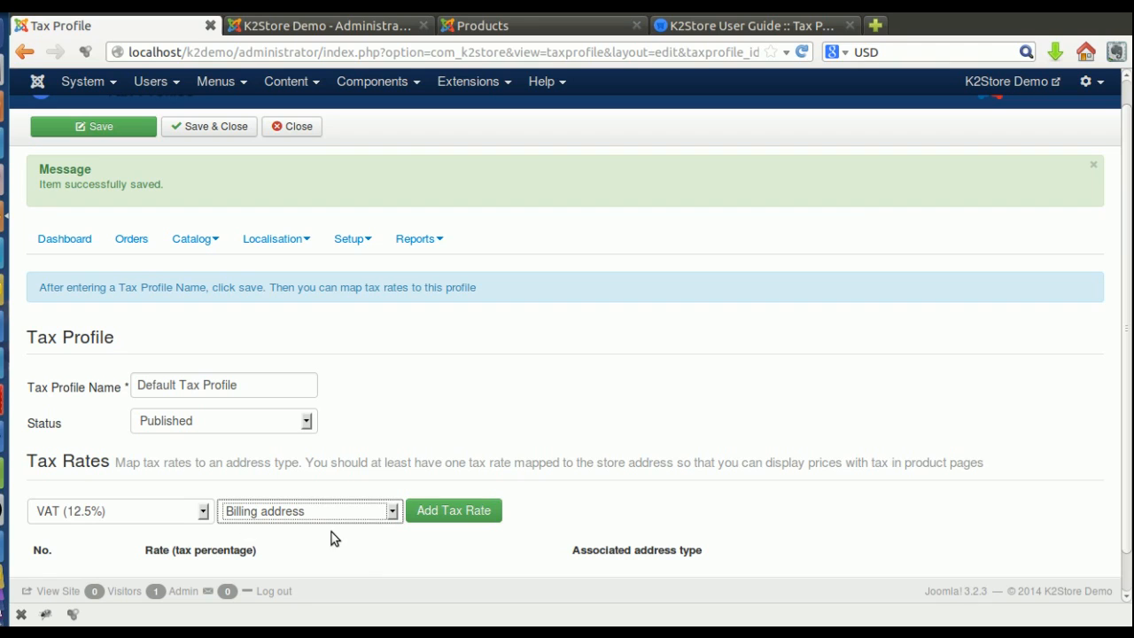
click(443, 511)
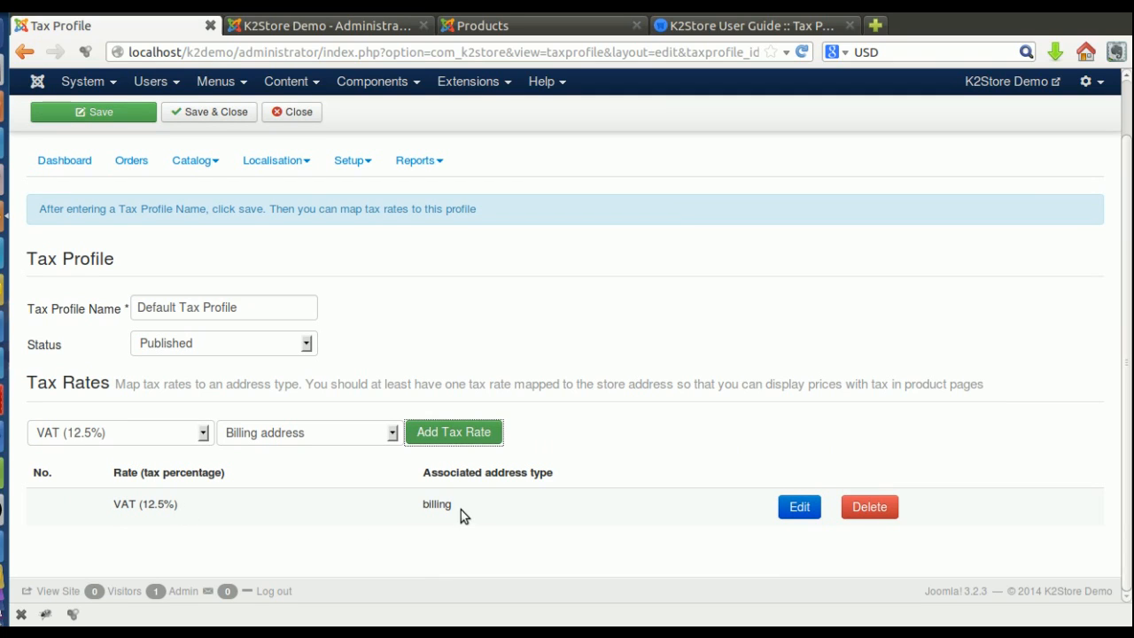
scroll(129, 363, up, 3)
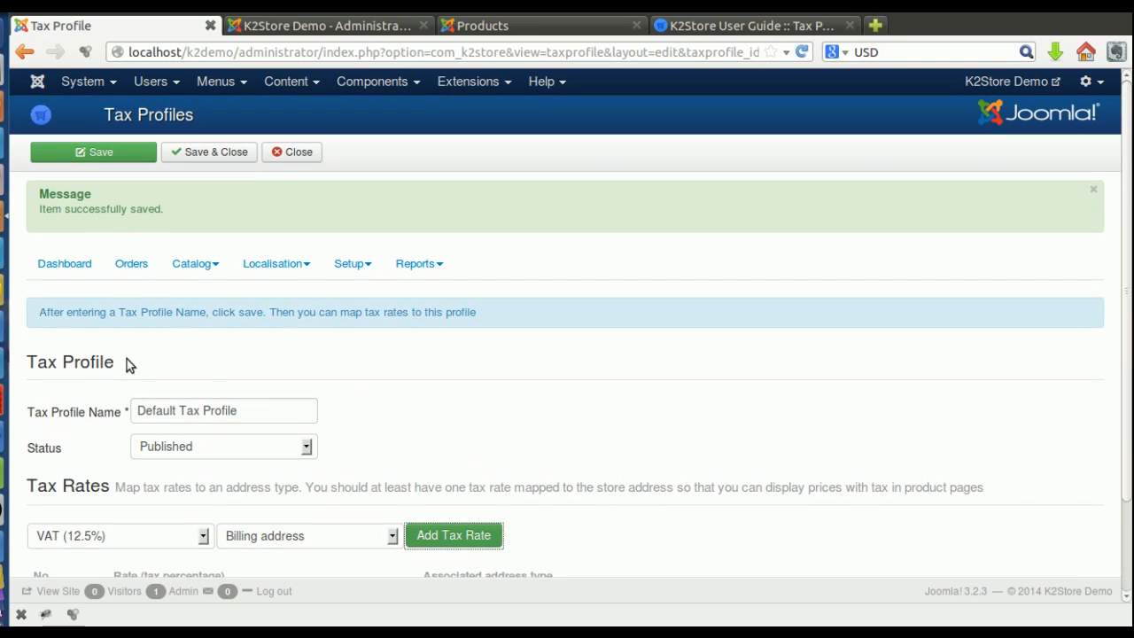
click(215, 159)
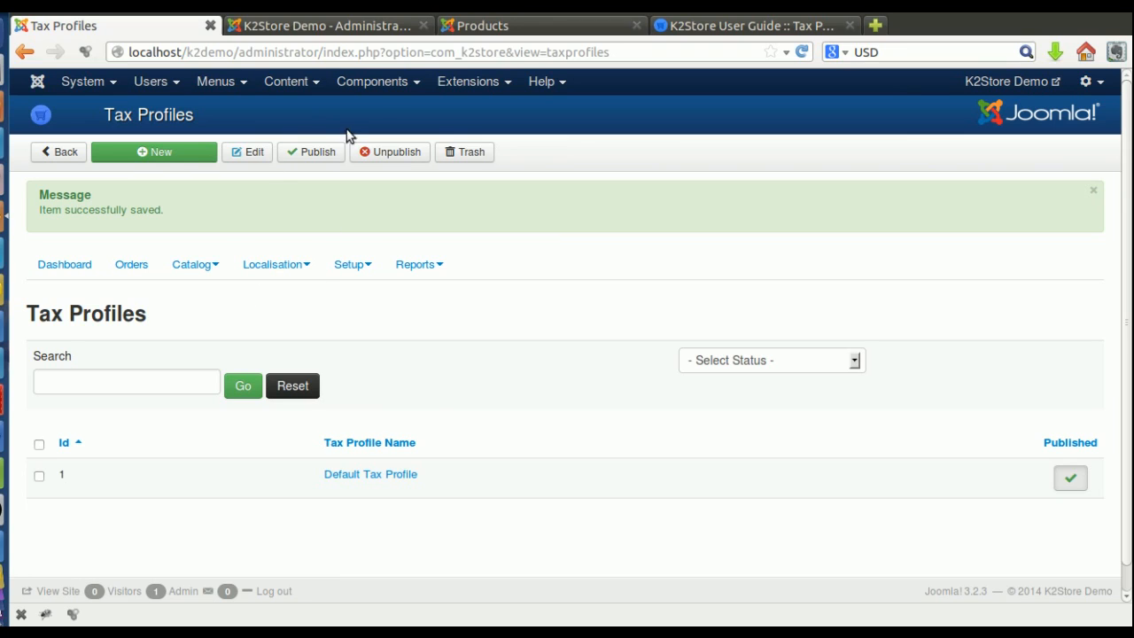
Start a new K2 item and title it "Geek Shirt".
click(371, 86)
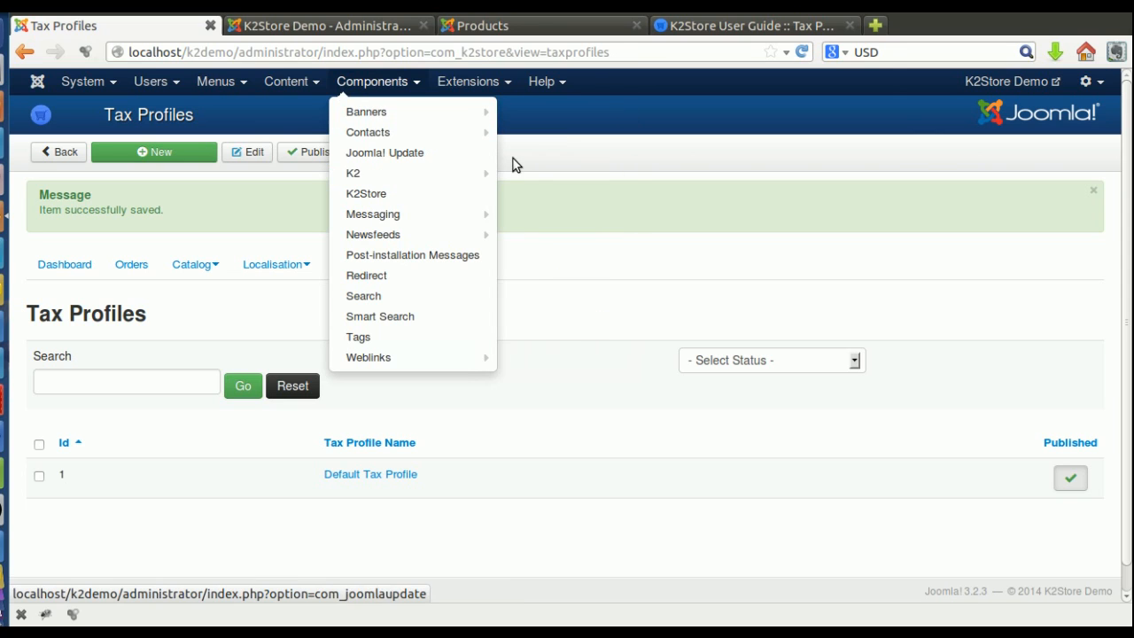
click(488, 178)
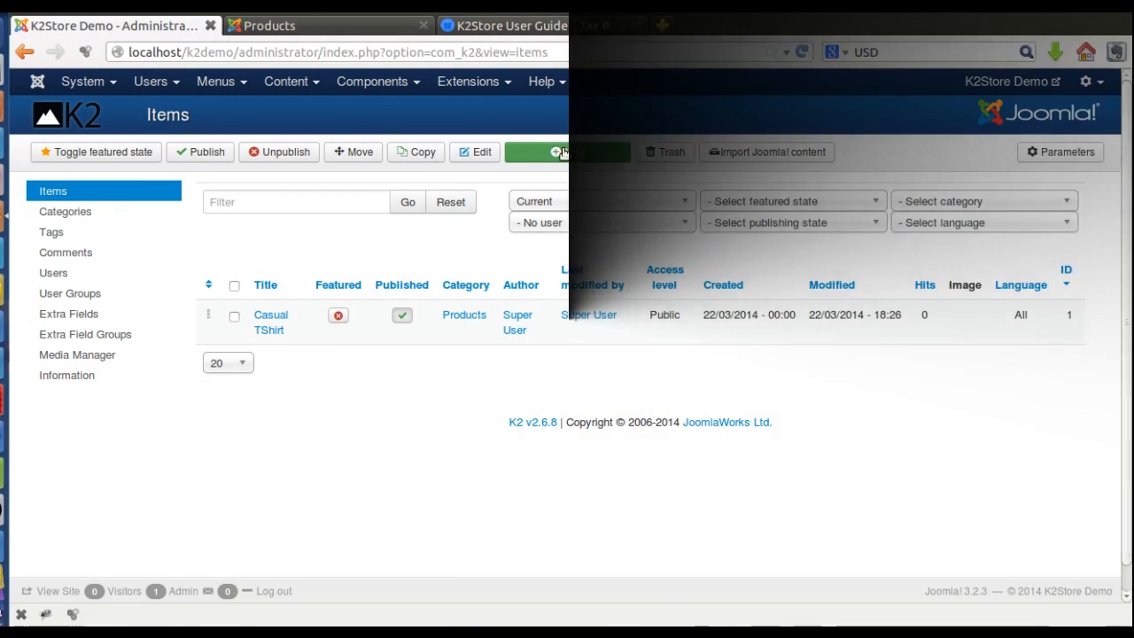
click(576, 154)
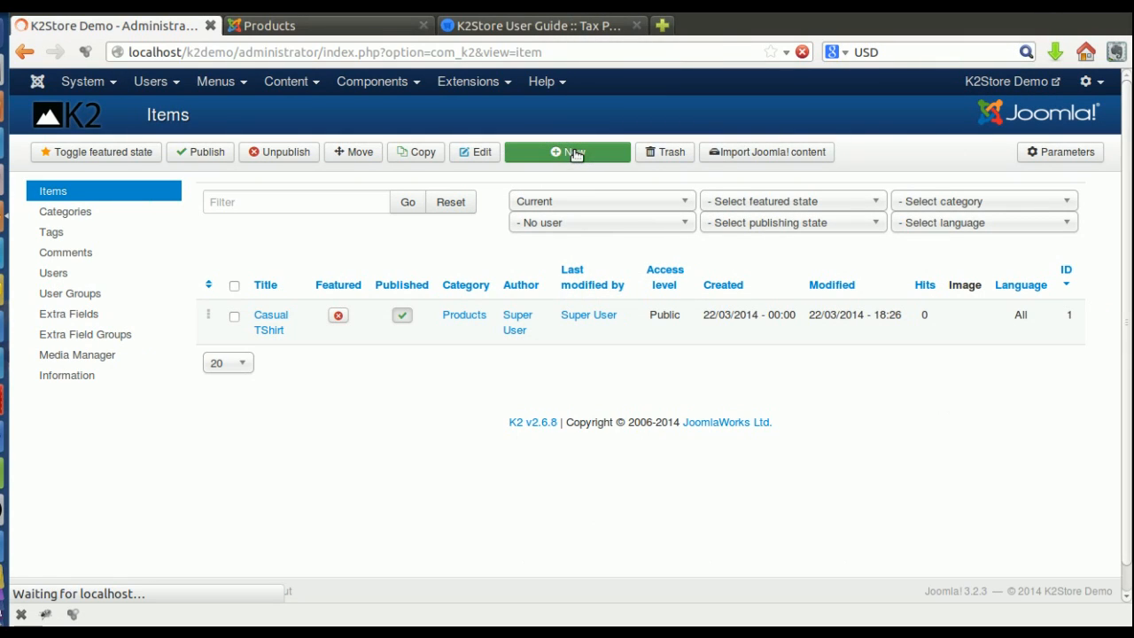
click(358, 228)
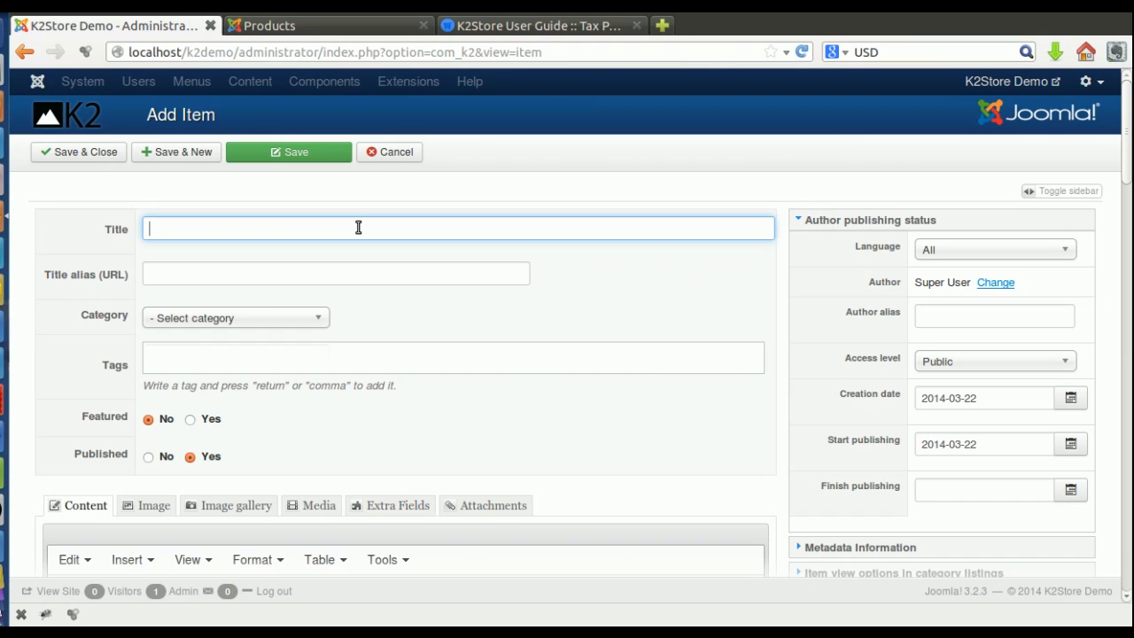
text(Ge)
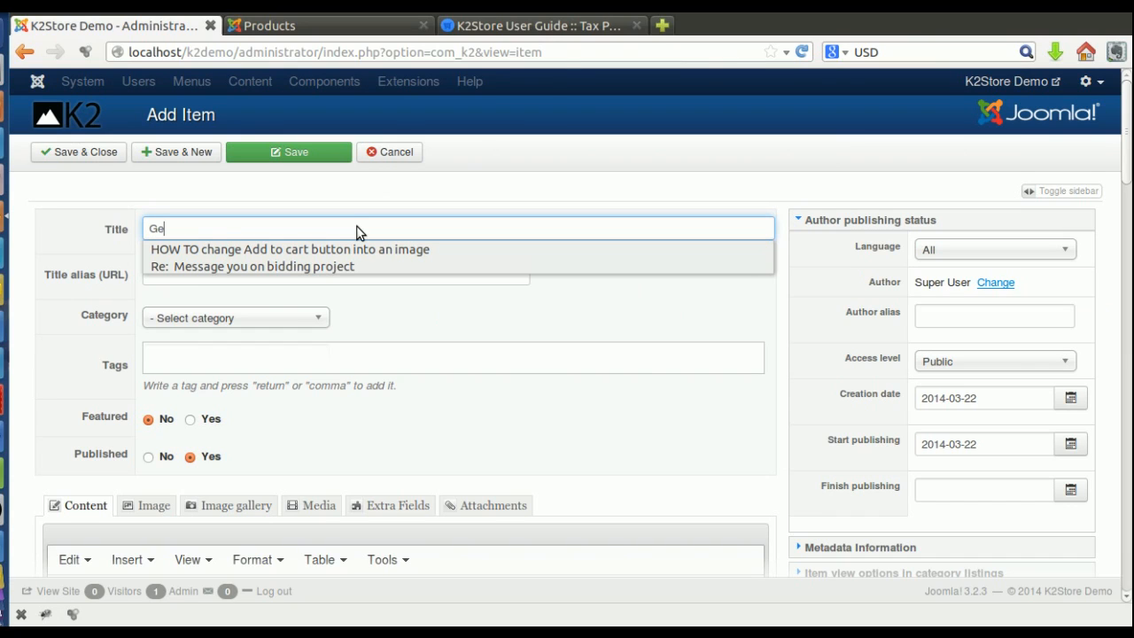
text(ek)
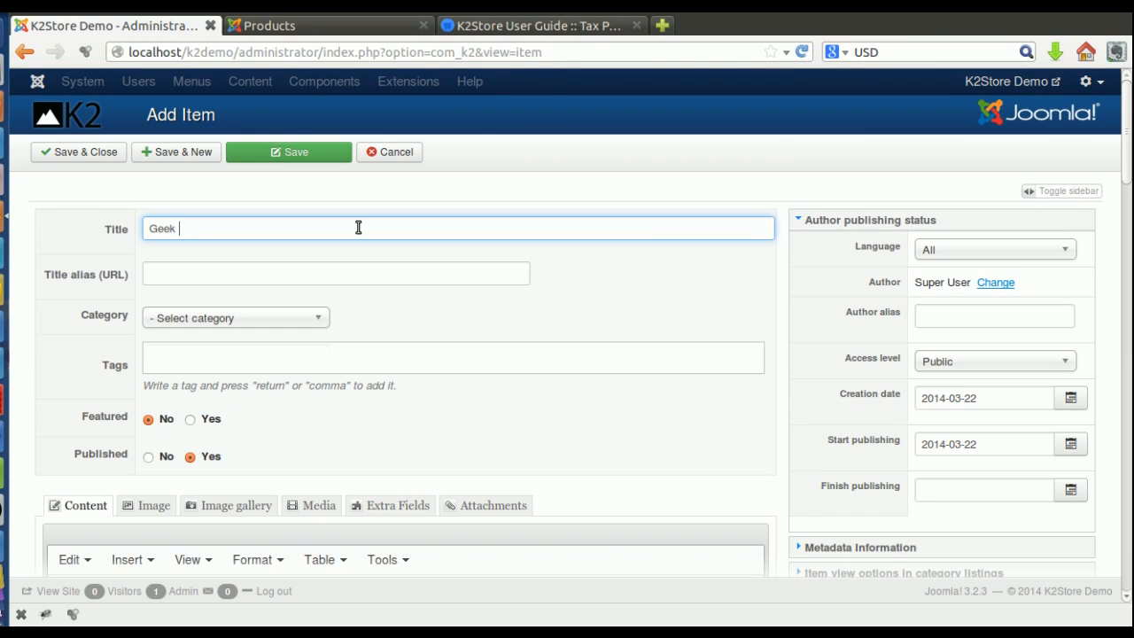
text( Shirt)
key(Tab)
Assign the Geek Shirt item to the Products category.
scroll(319, 253, down, 2)
click(218, 224)
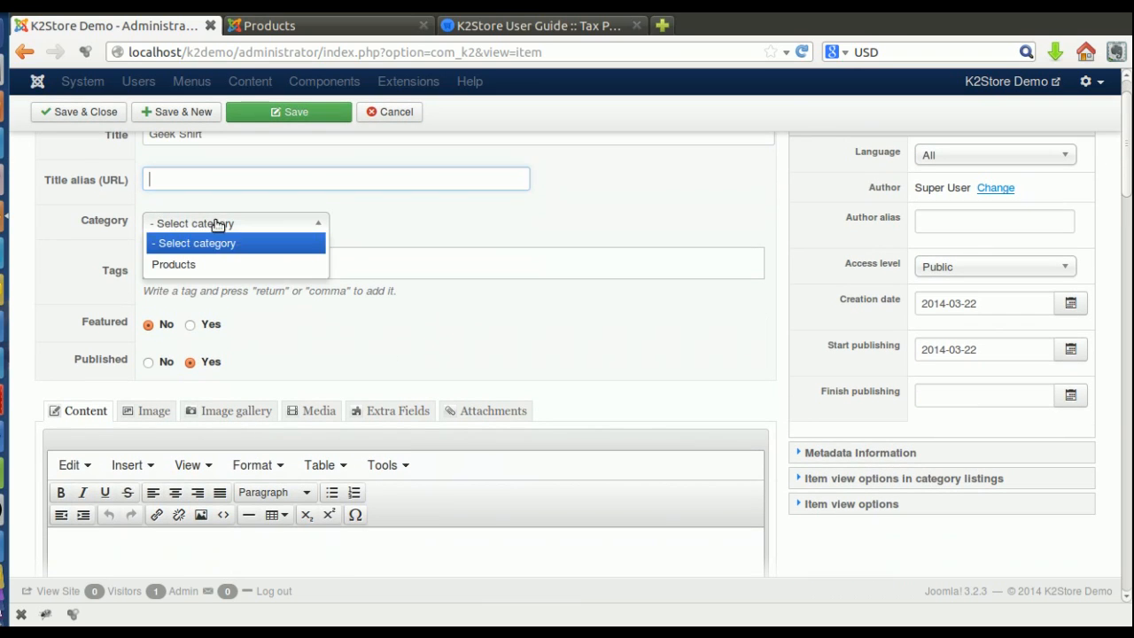
click(199, 266)
Enter "Here goes the description of your product" as the item's content text.
scroll(457, 270, down, 5)
click(243, 422)
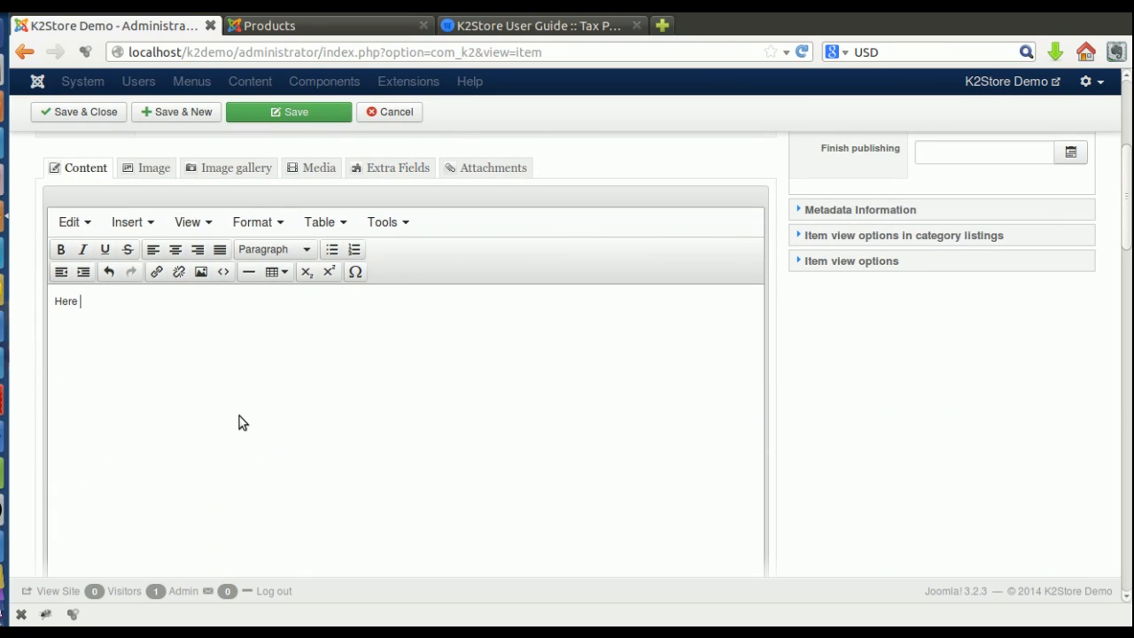
text(Here goes the description)
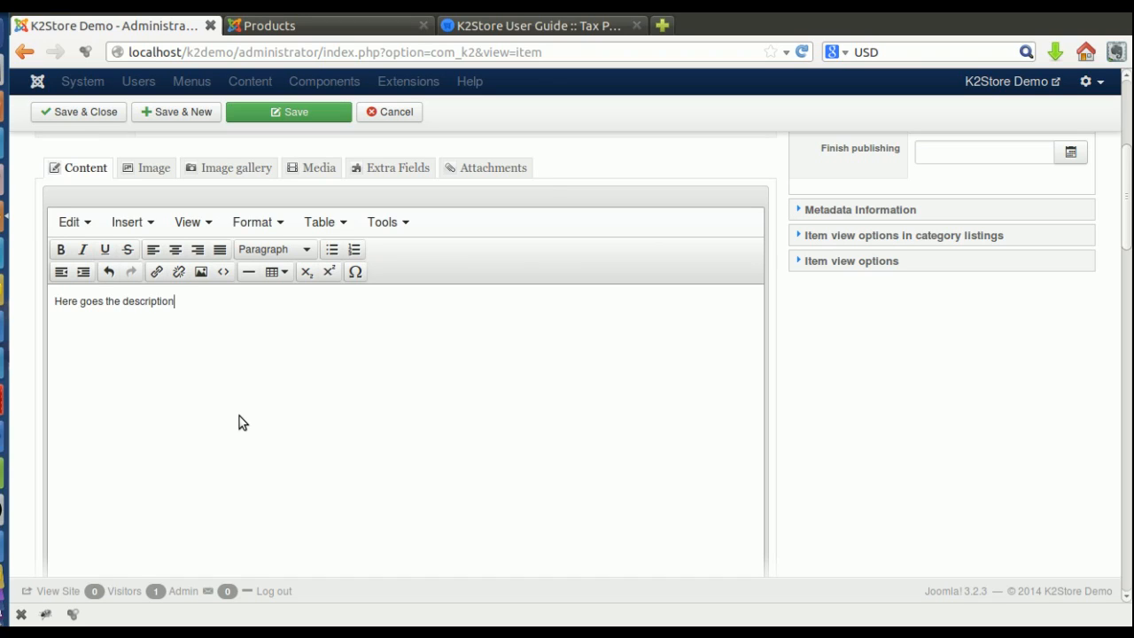
text( of your product)
scroll(303, 377, down, 3)
scroll(291, 328, up, 3)
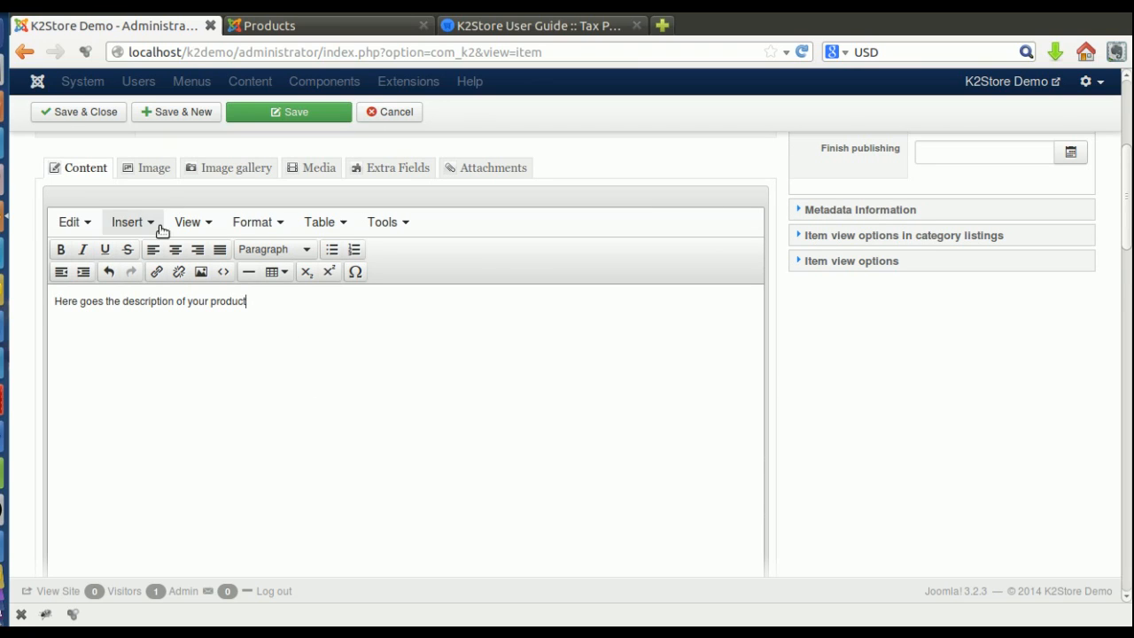
Choose playoff-teams.jpg from the tshirts folder on the Desktop as the item image.
click(149, 168)
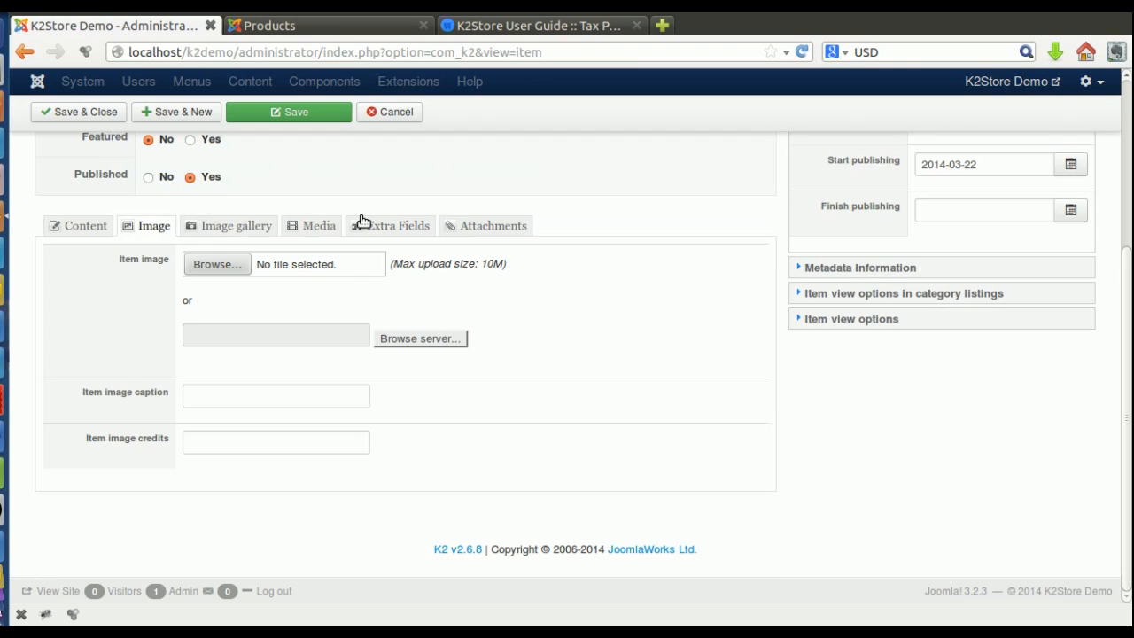
click(217, 264)
click(259, 218)
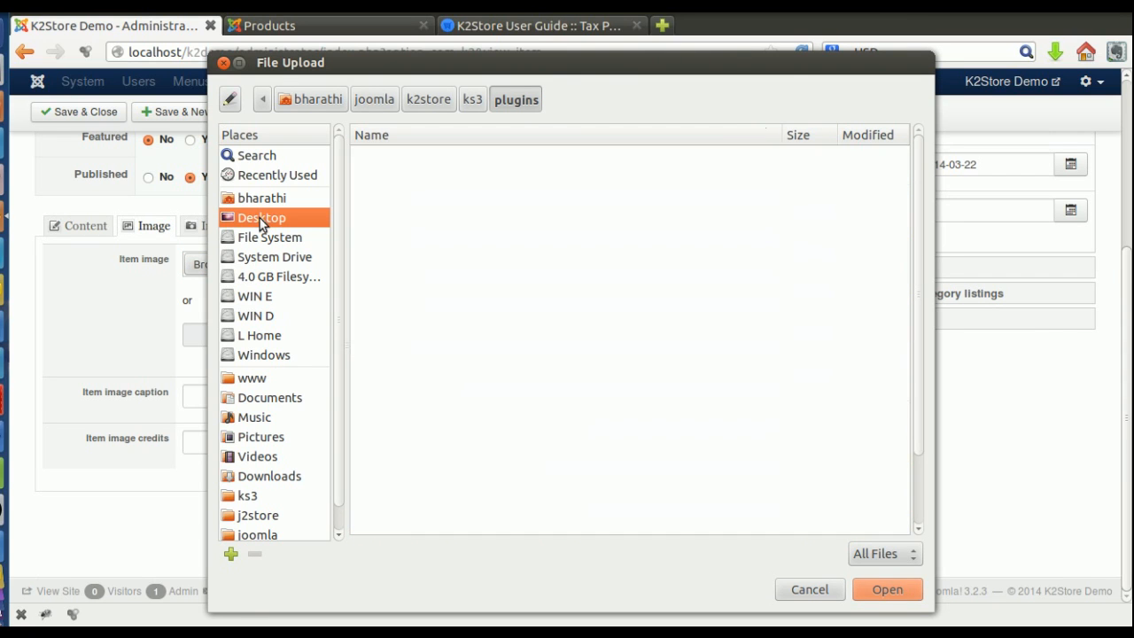
click(396, 221)
double_click(396, 217)
click(427, 234)
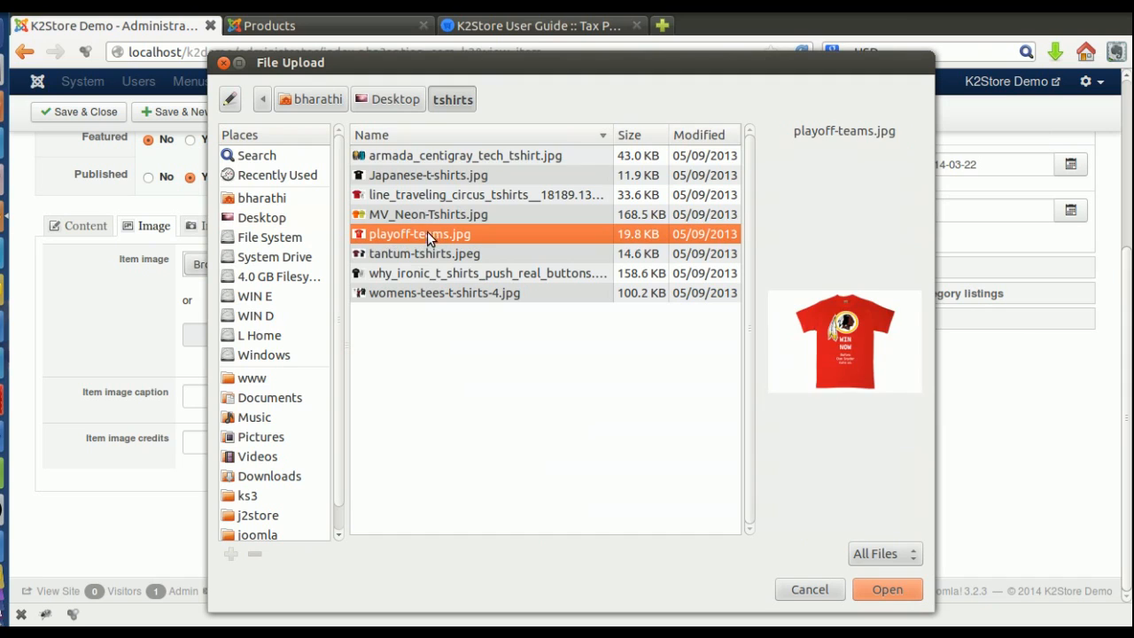
click(874, 594)
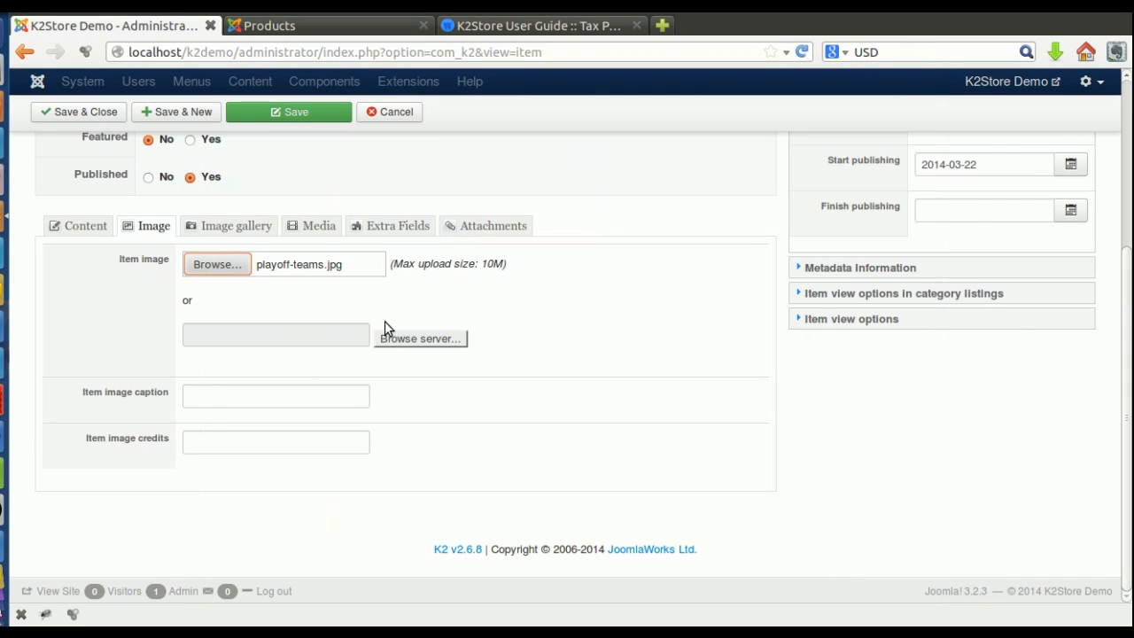
Enable the cart for the item in the K2Store section of its content settings.
click(92, 226)
scroll(506, 377, down, 5)
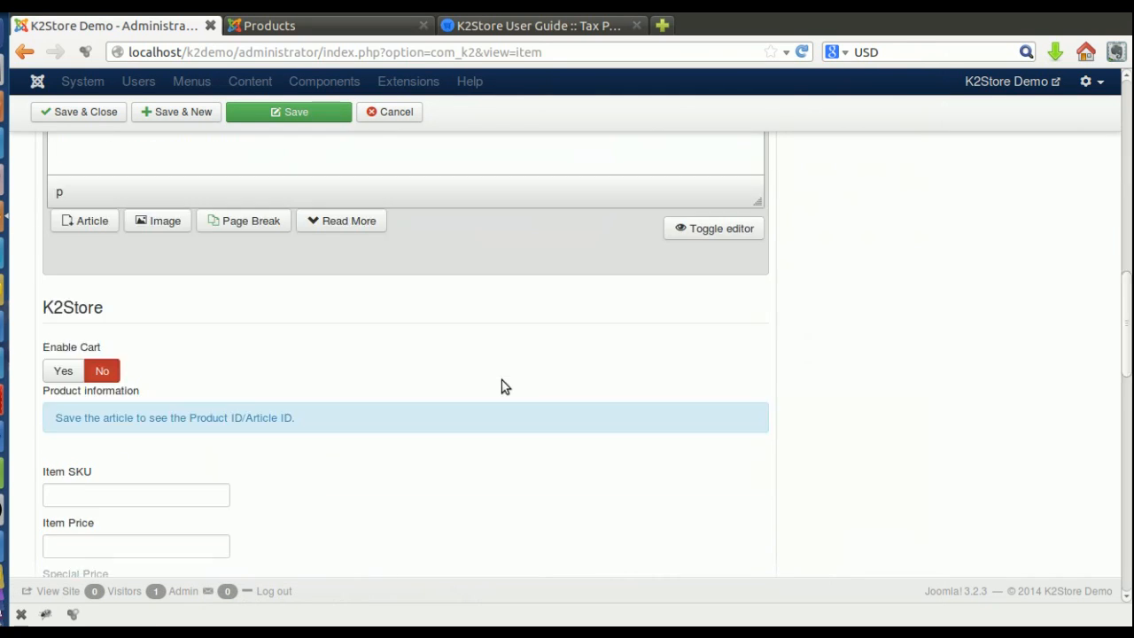
scroll(503, 386, down, 2)
mouse_move(102, 254)
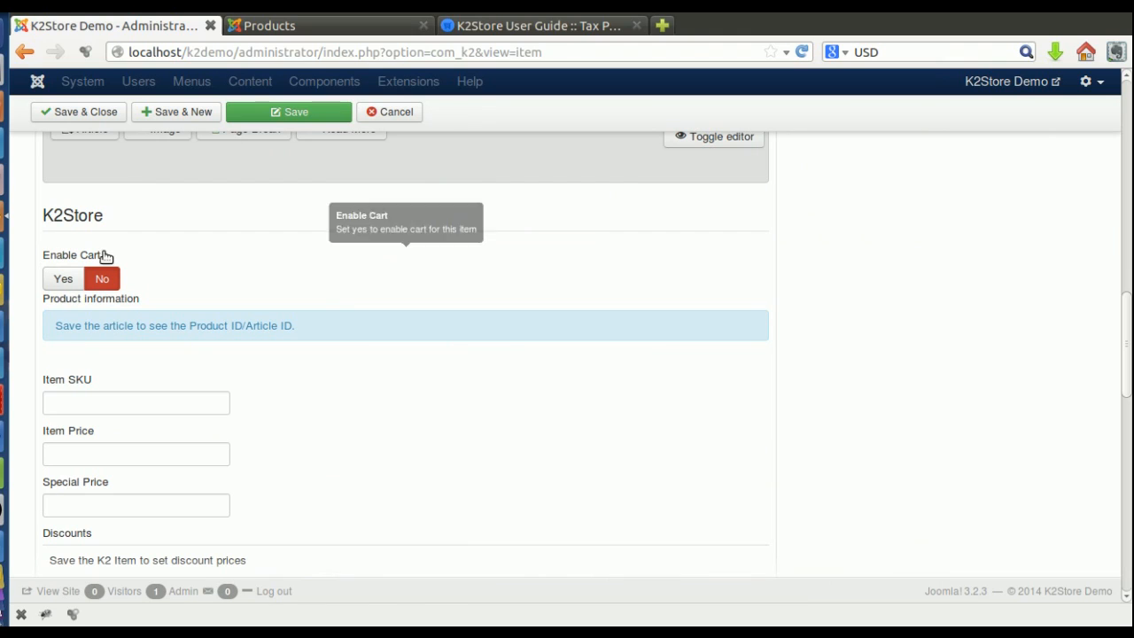
scroll(291, 310, up, 12)
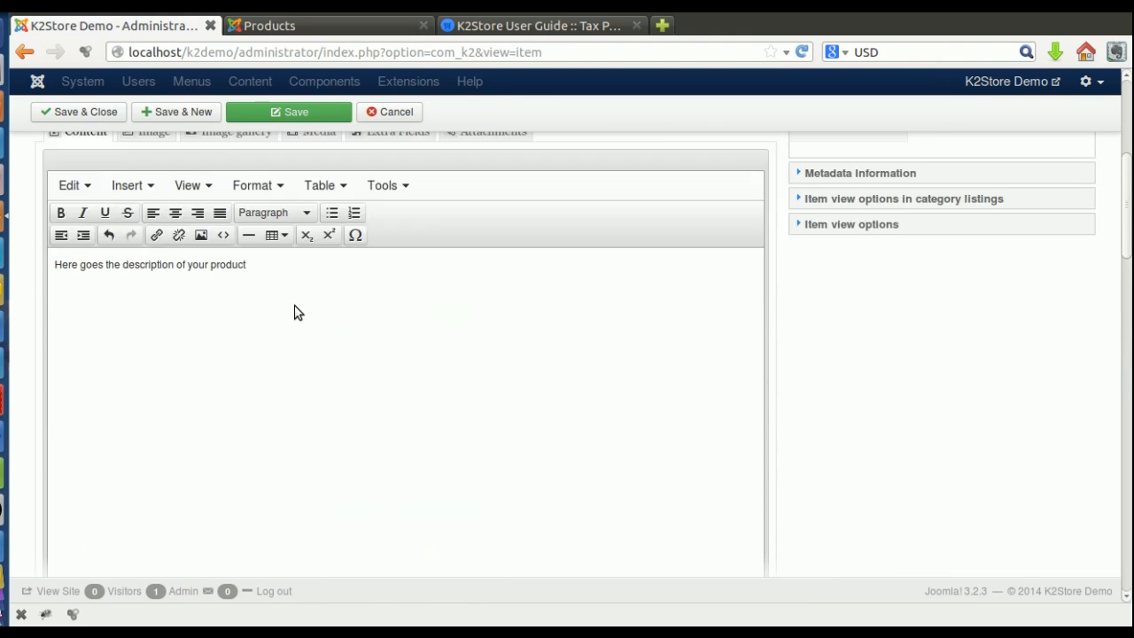
scroll(295, 312, up, 3)
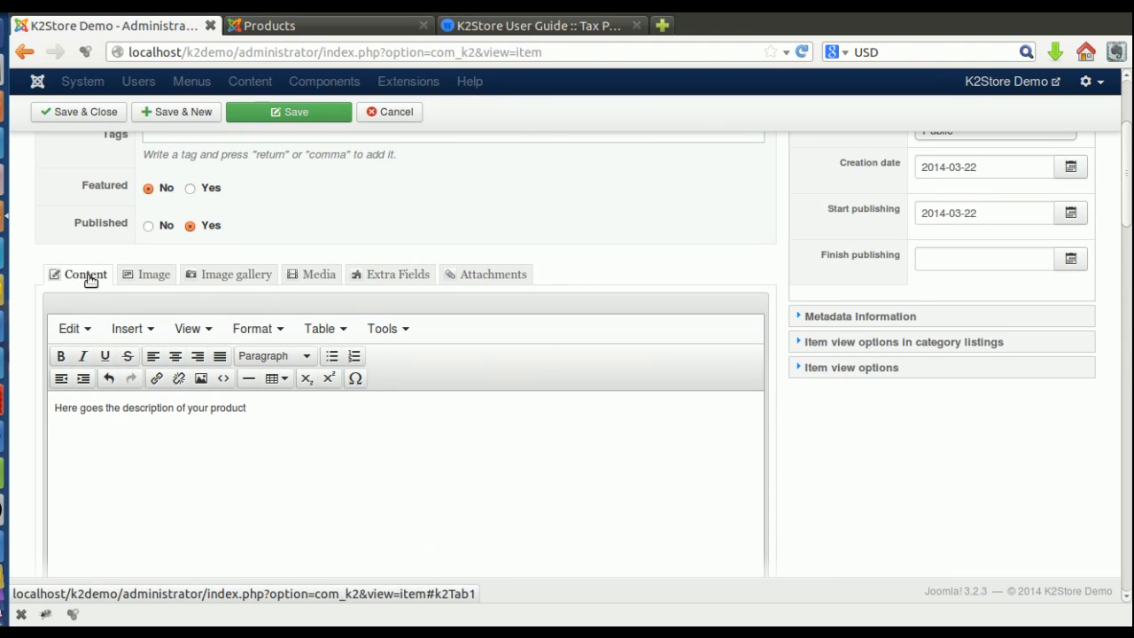
scroll(180, 349, down, 5)
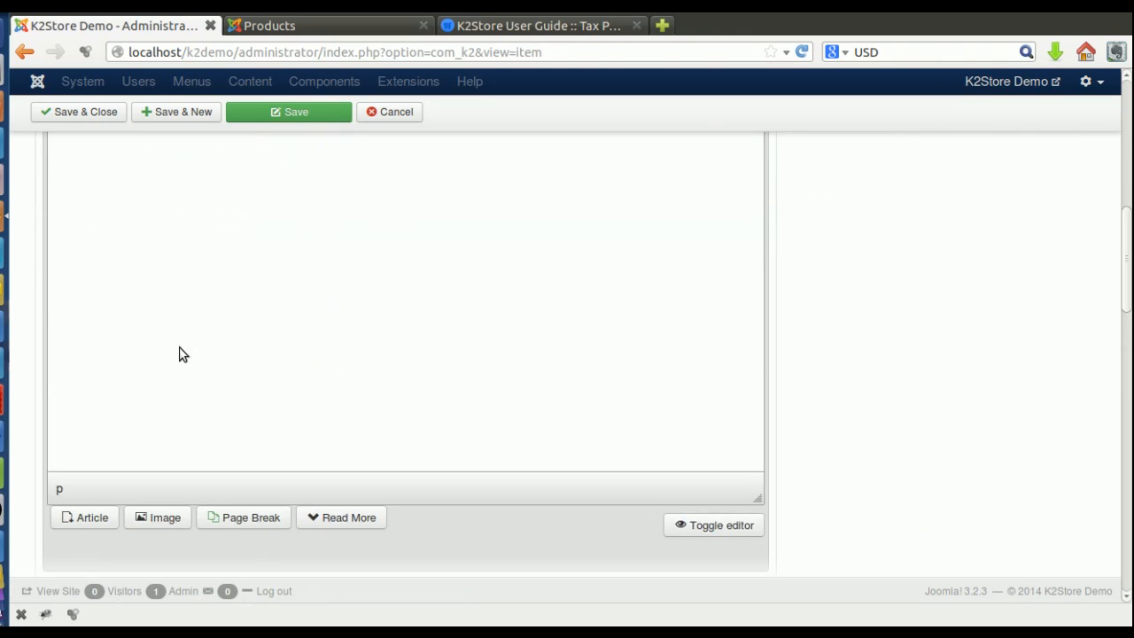
scroll(179, 346, up, 6)
scroll(203, 346, down, 1)
scroll(203, 345, down, 10)
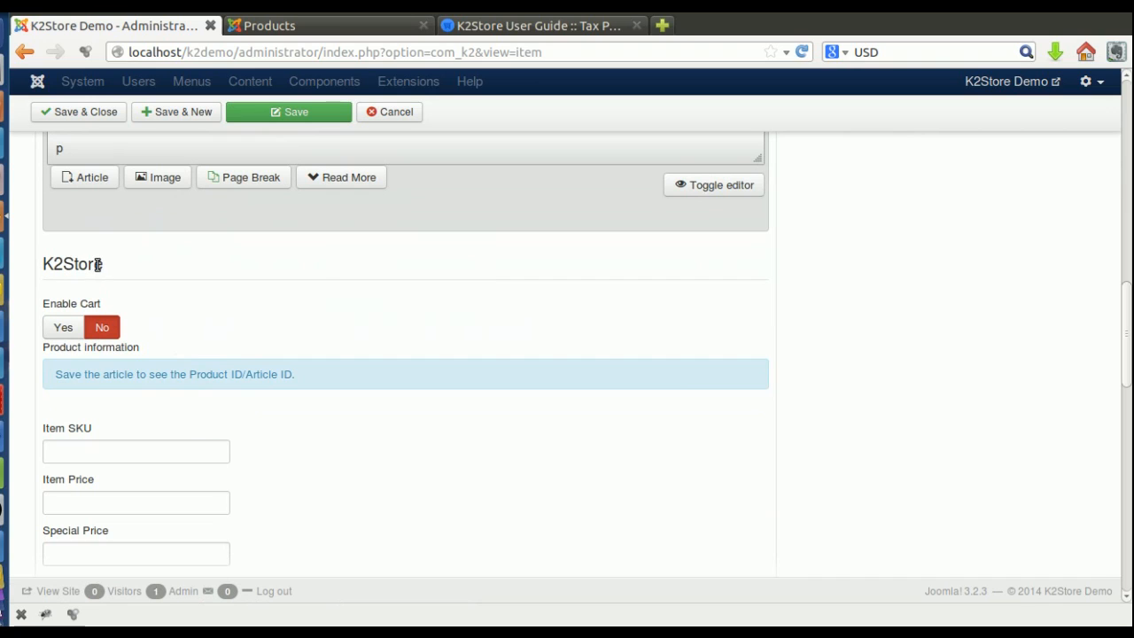
click(68, 329)
Set the item SKU to TS0001 and the item price to 25.
scroll(238, 328, down, 3)
click(98, 306)
text(TS0001)
key(Tab)
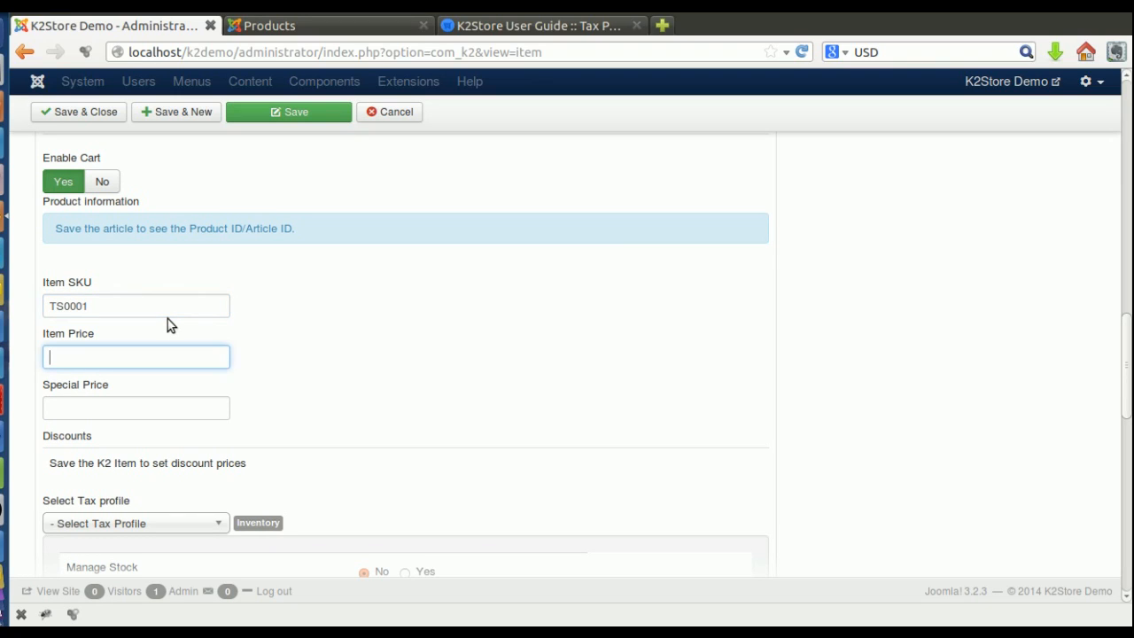
click(127, 356)
text(2)
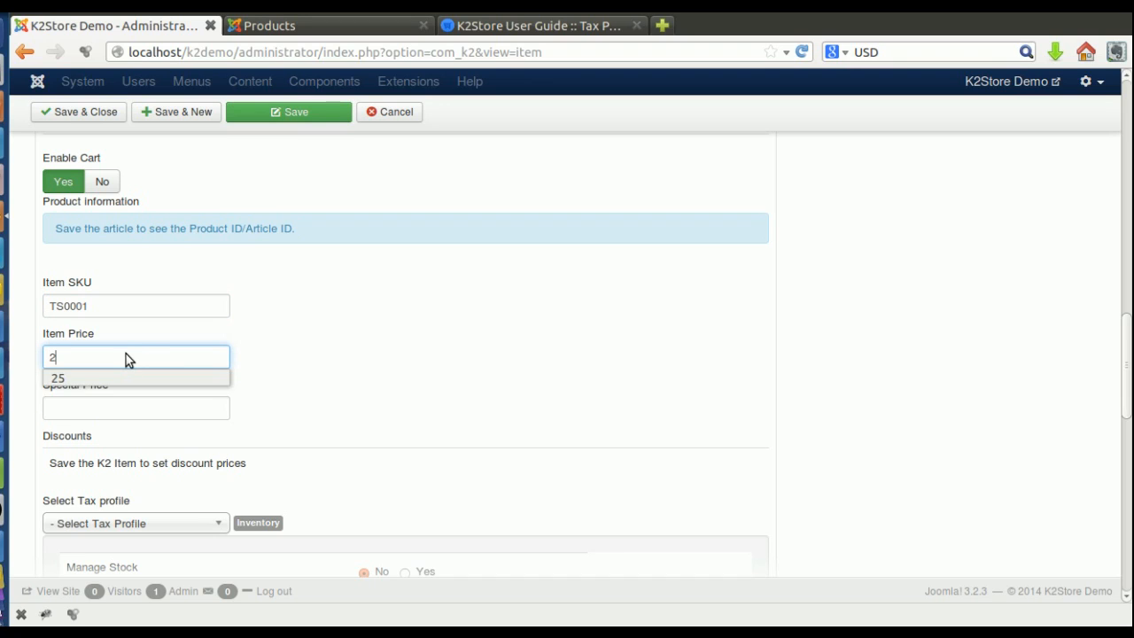
text(5)
key(Tab)
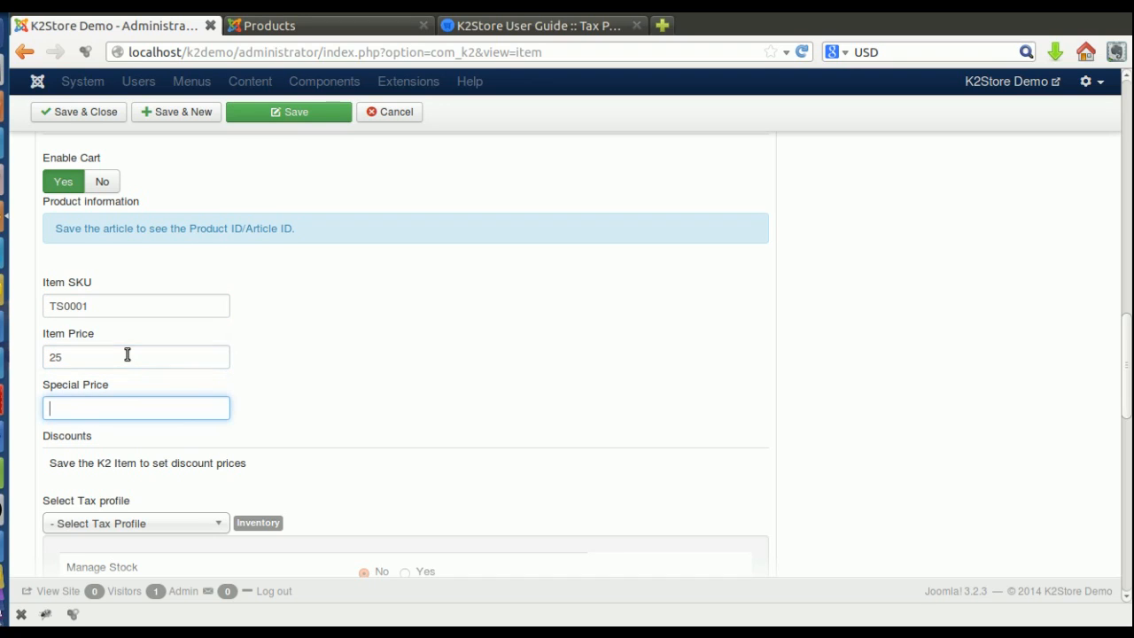
Set the item's special price to 20.
scroll(324, 336, down, 2)
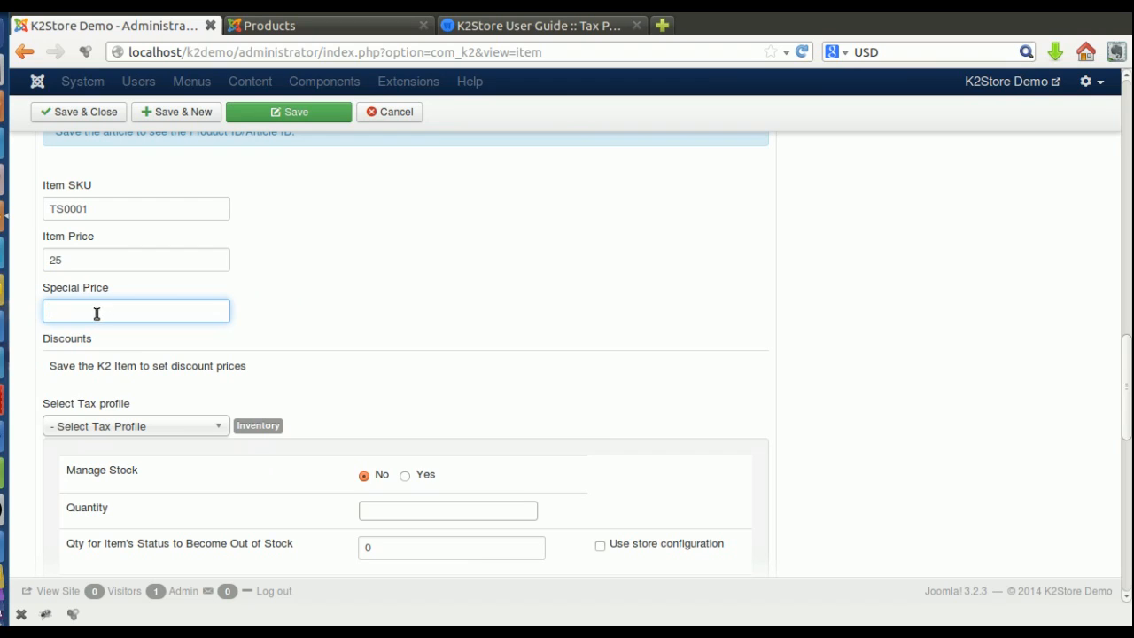
click(78, 259)
click(67, 313)
text(20)
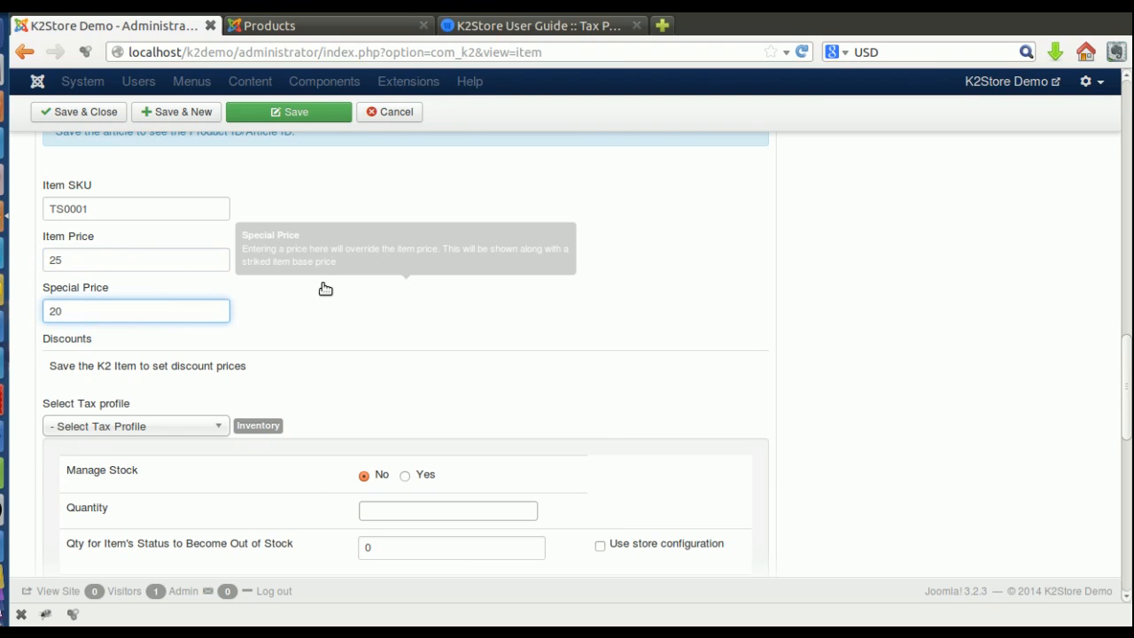
Assign Default Tax Profile as the item's tax profile and save the item, keeping it open.
scroll(294, 349, down, 3)
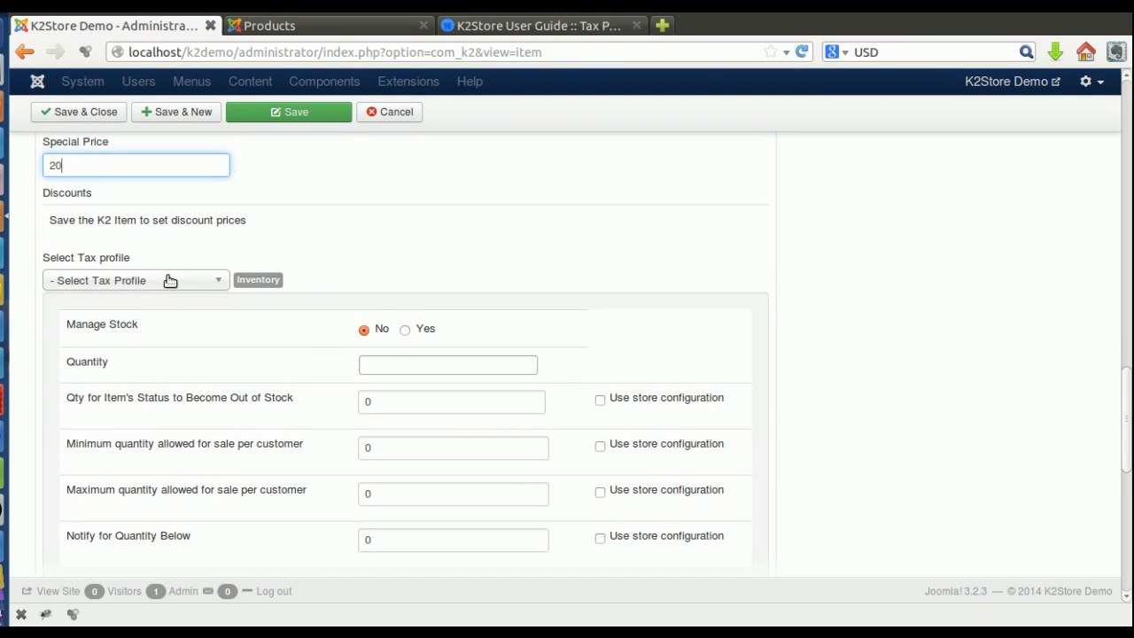
drag(140, 262, 44, 258)
click(50, 260)
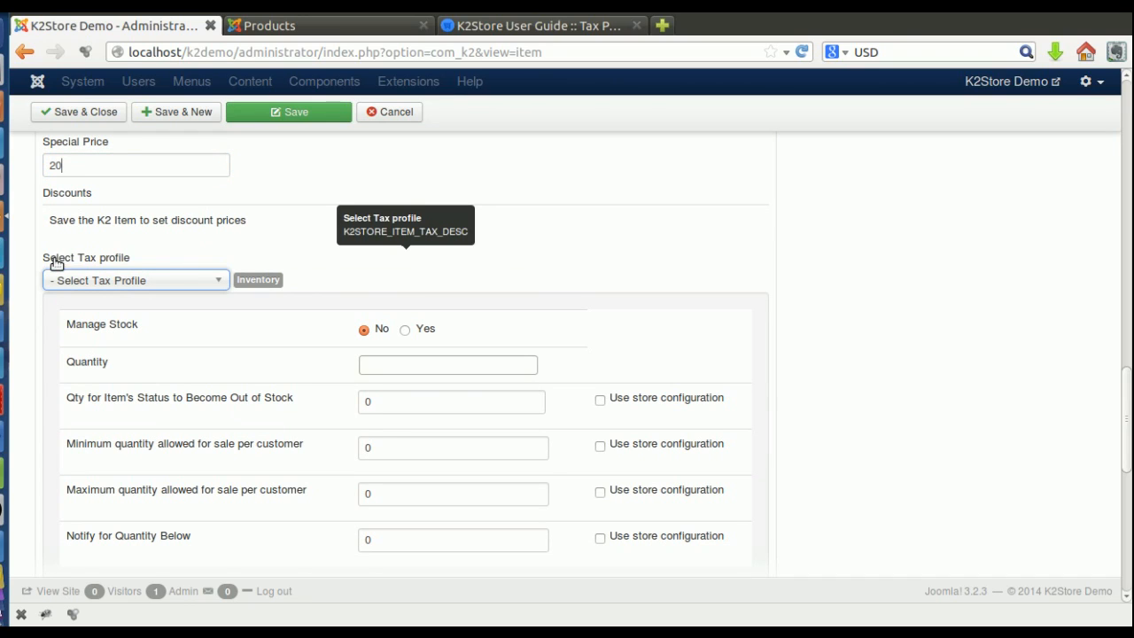
click(142, 290)
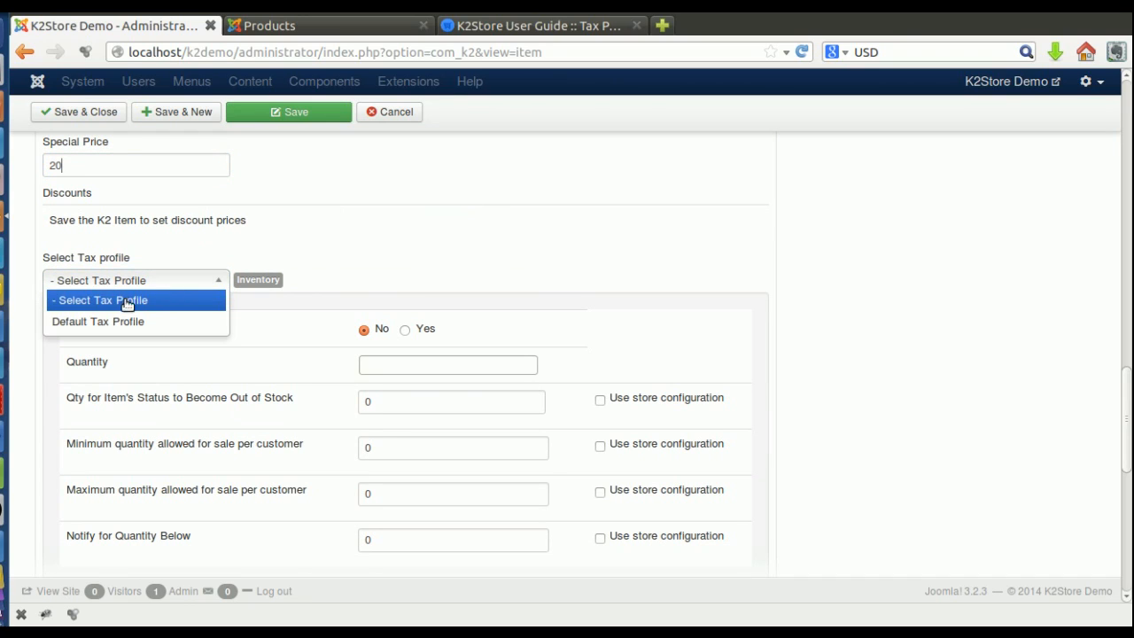
click(128, 301)
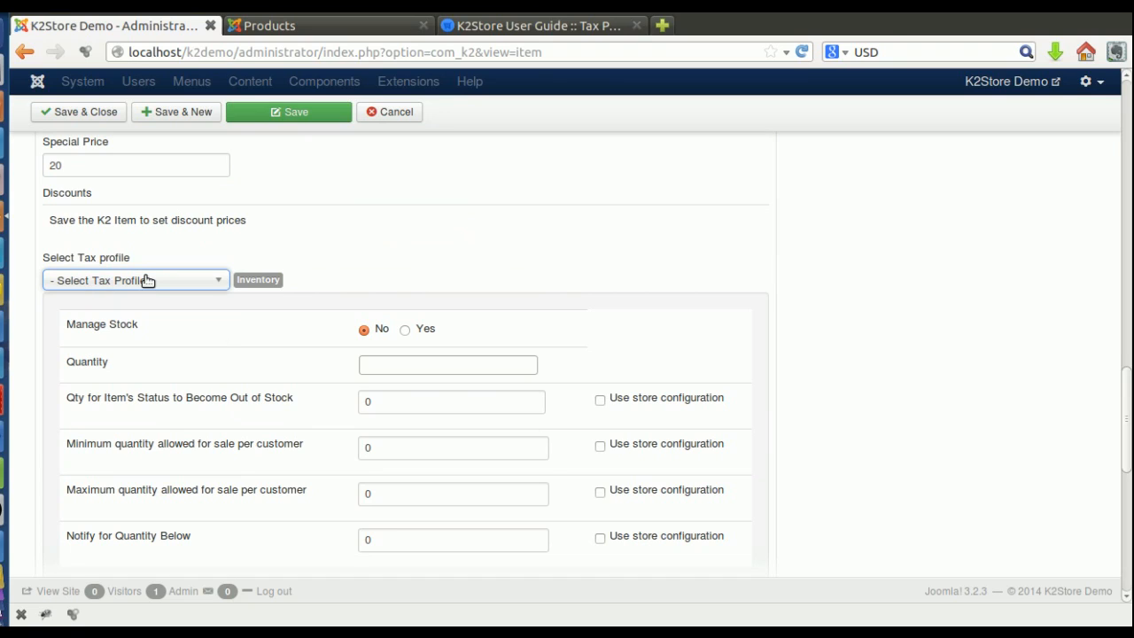
click(147, 281)
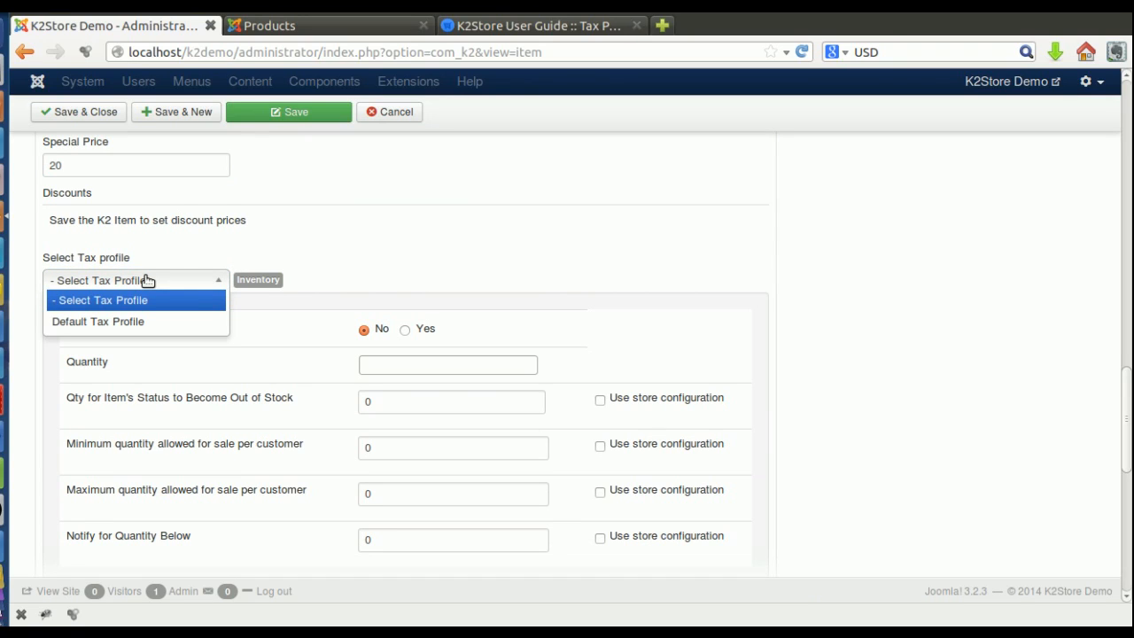
click(120, 324)
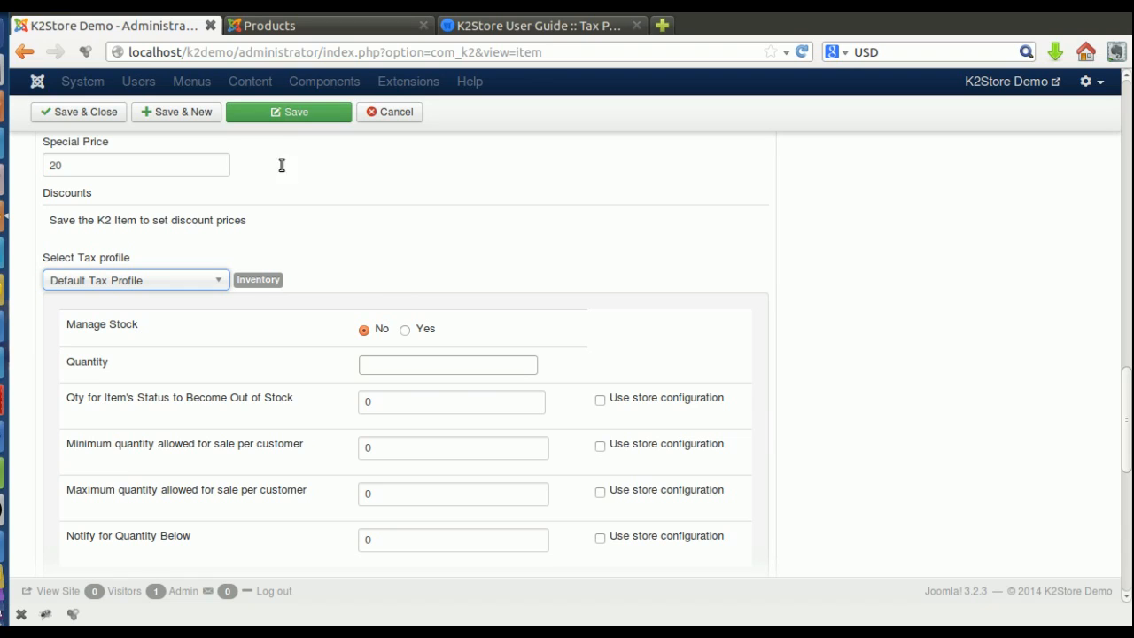
click(286, 113)
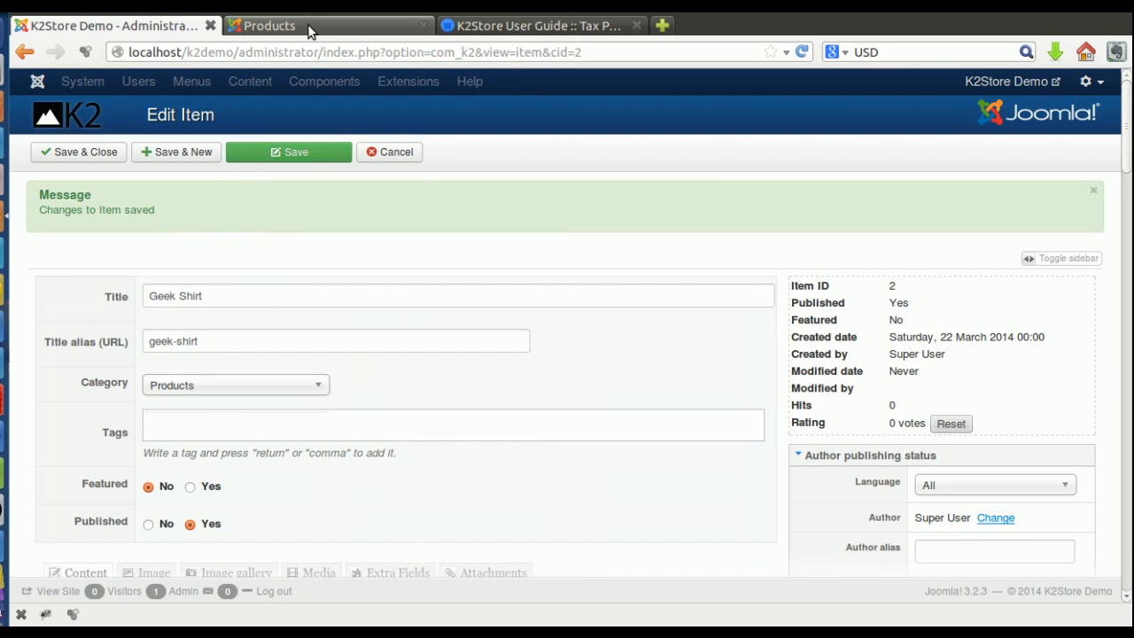
Reload the storefront's Products page and examine the Geek Shirt listing with its image, description and prices.
click(307, 24)
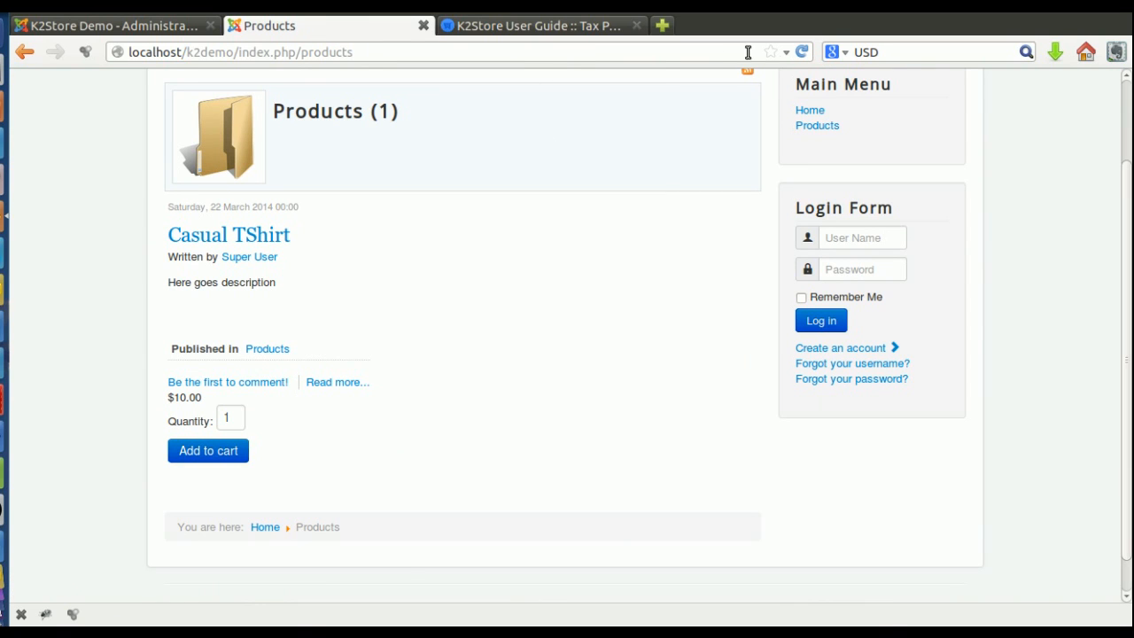
click(821, 124)
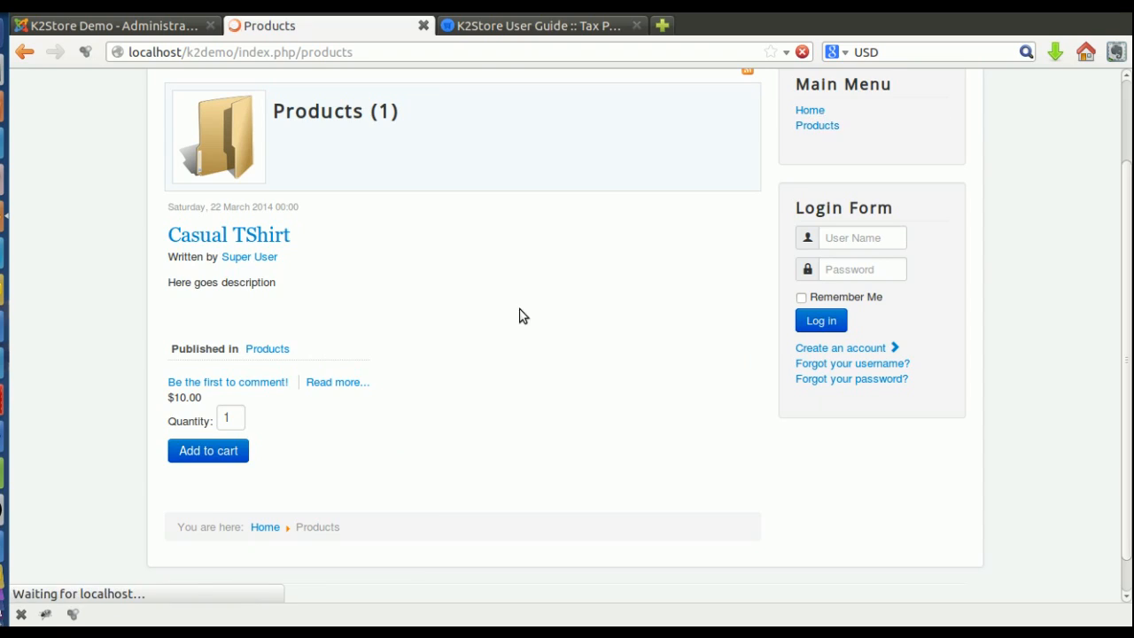
scroll(523, 273, down, 3)
scroll(527, 268, down, 2)
scroll(386, 336, up, 1)
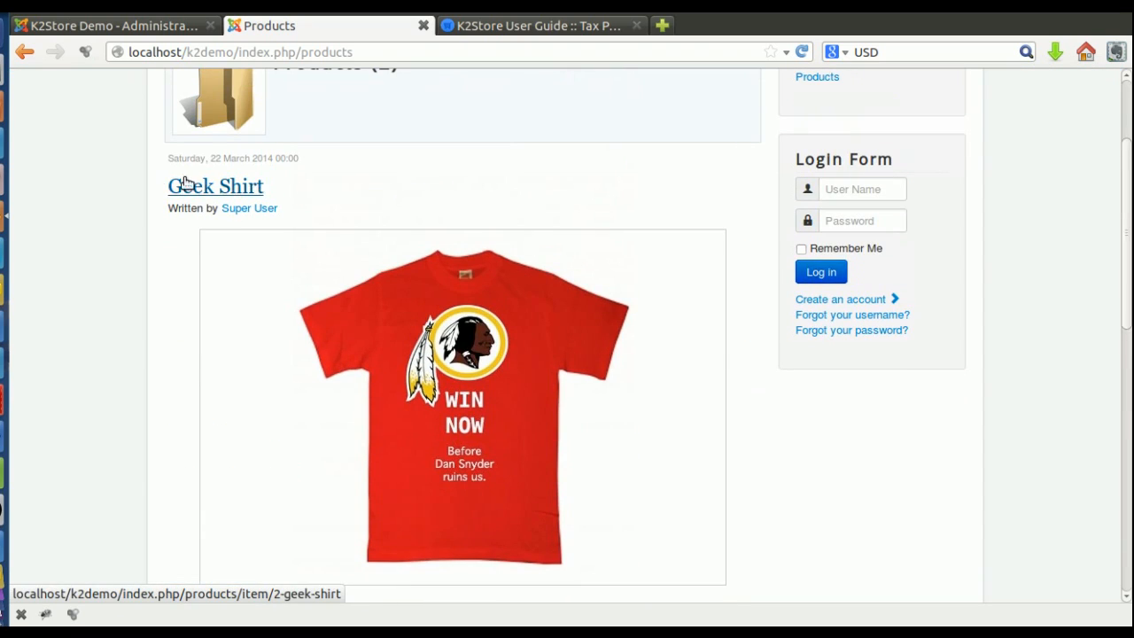
scroll(378, 336, down, 5)
scroll(421, 310, down, 2)
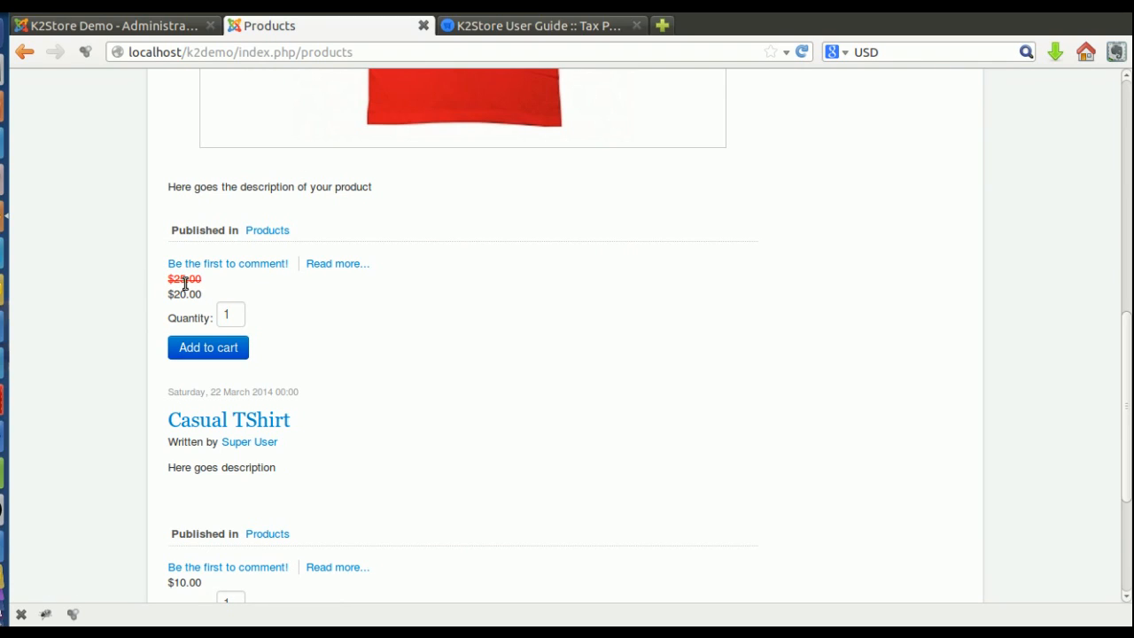
drag(203, 302, 186, 294)
click(208, 292)
Save and close the Geek Shirt item in the administrator and open the K2Store dashboard.
click(137, 25)
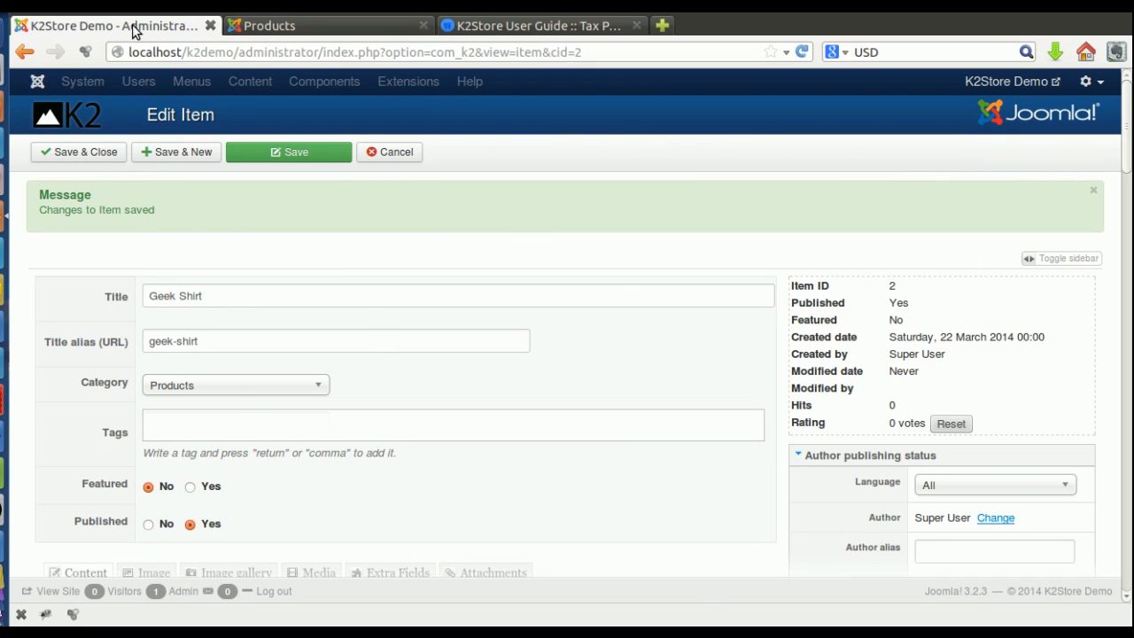
click(98, 152)
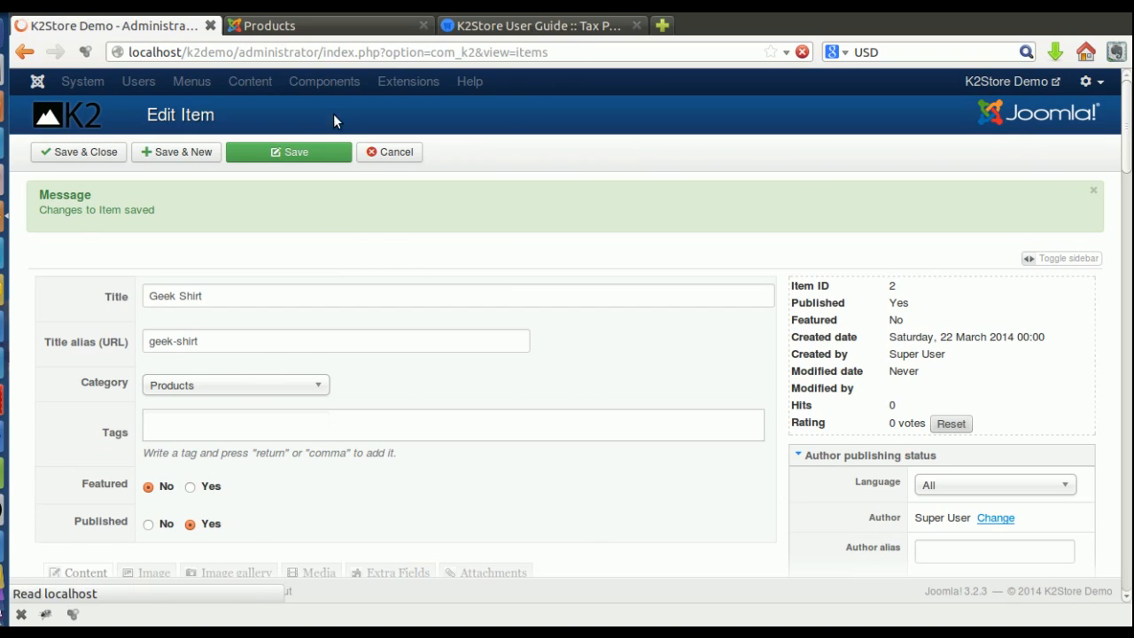
click(373, 81)
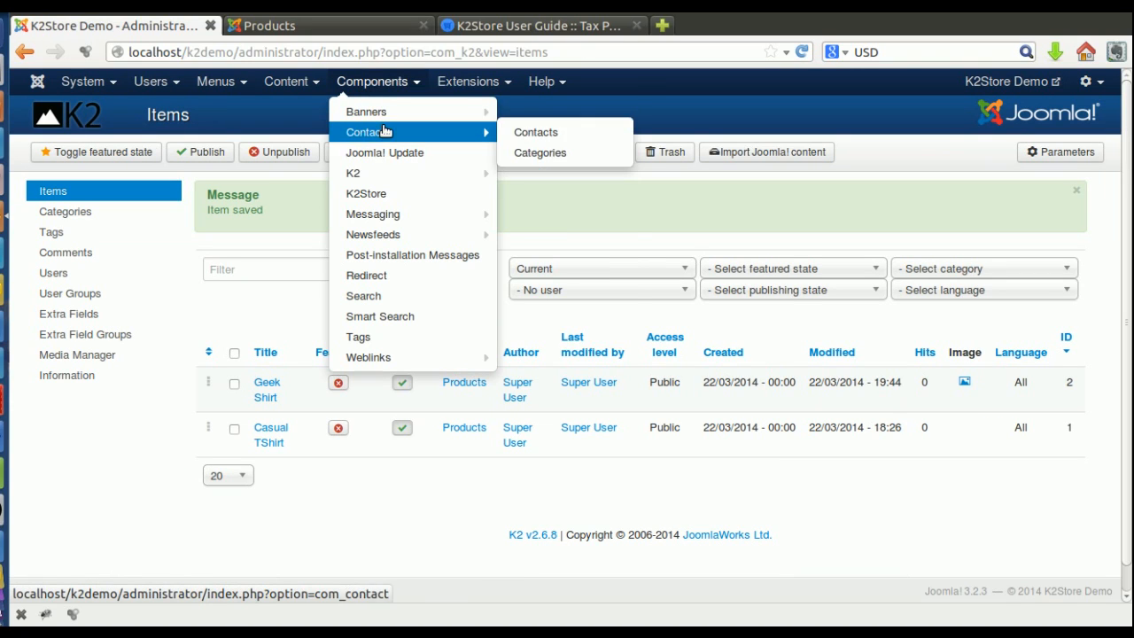
click(387, 188)
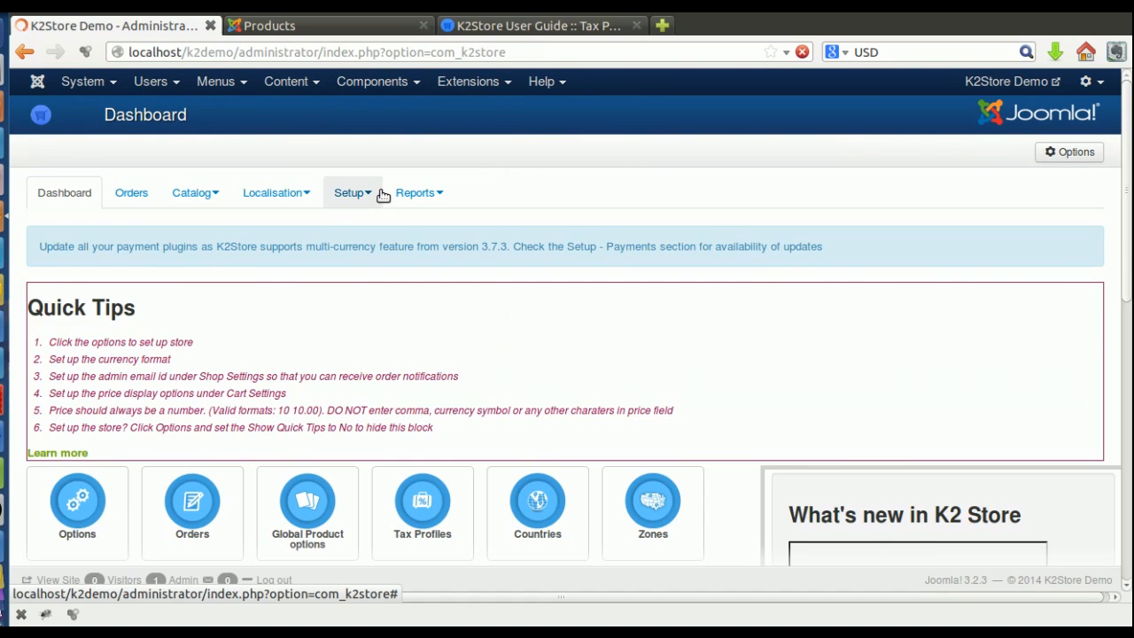
scroll(77, 496, down, 3)
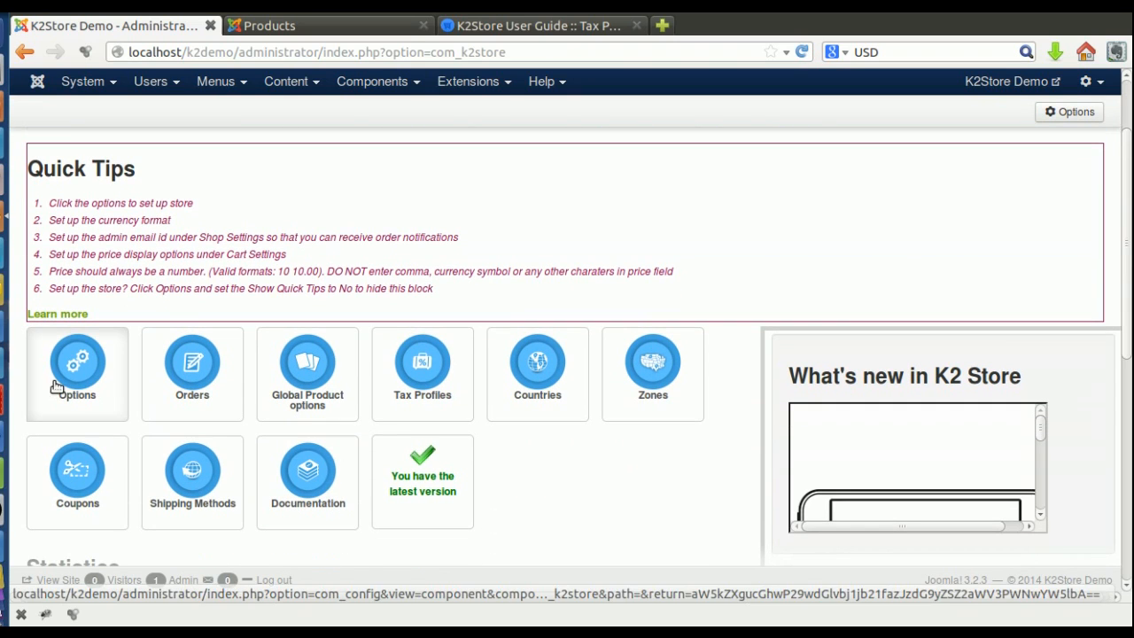
In the K2Store configuration's Cart Settings, set Price display options for product pages to Price including tax and save.
click(77, 380)
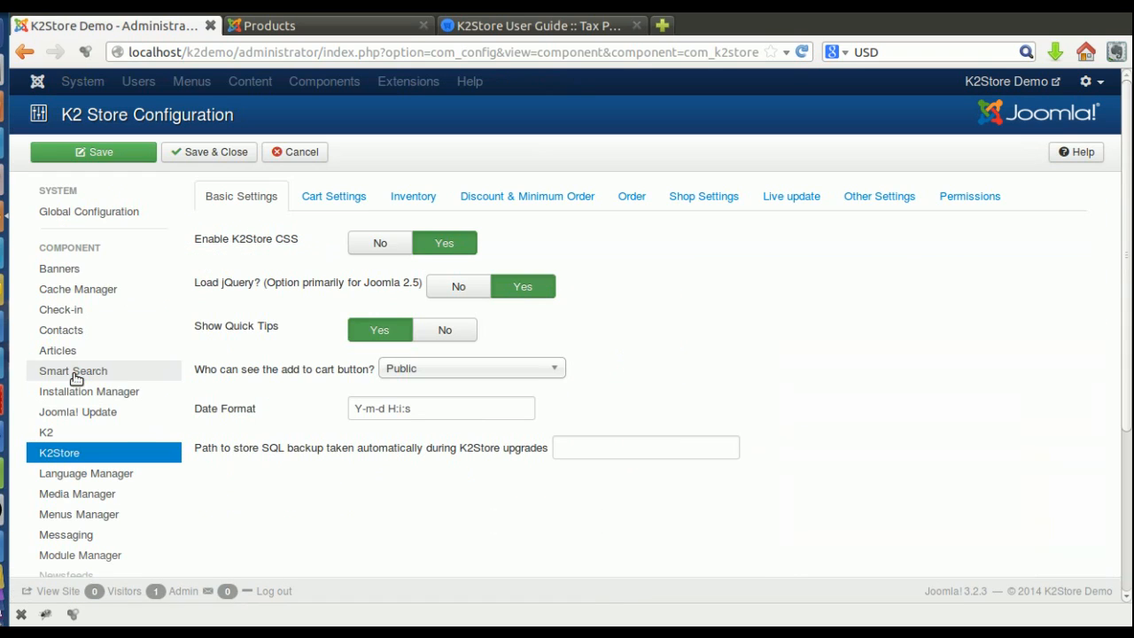
click(331, 197)
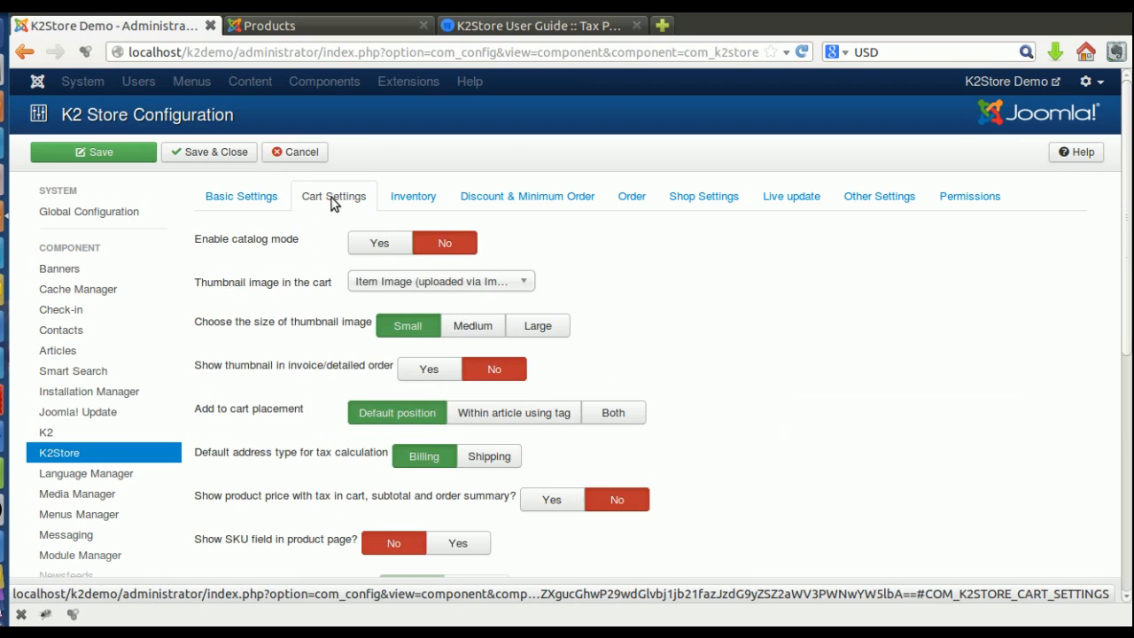
scroll(278, 367, down, 4)
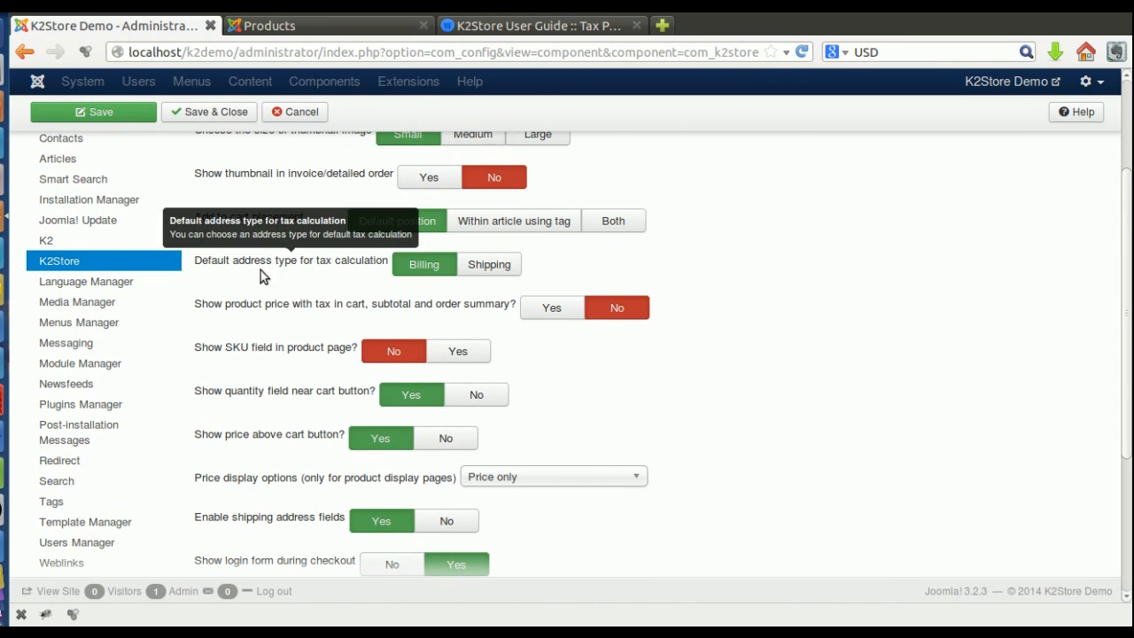
scroll(638, 408, down, 2)
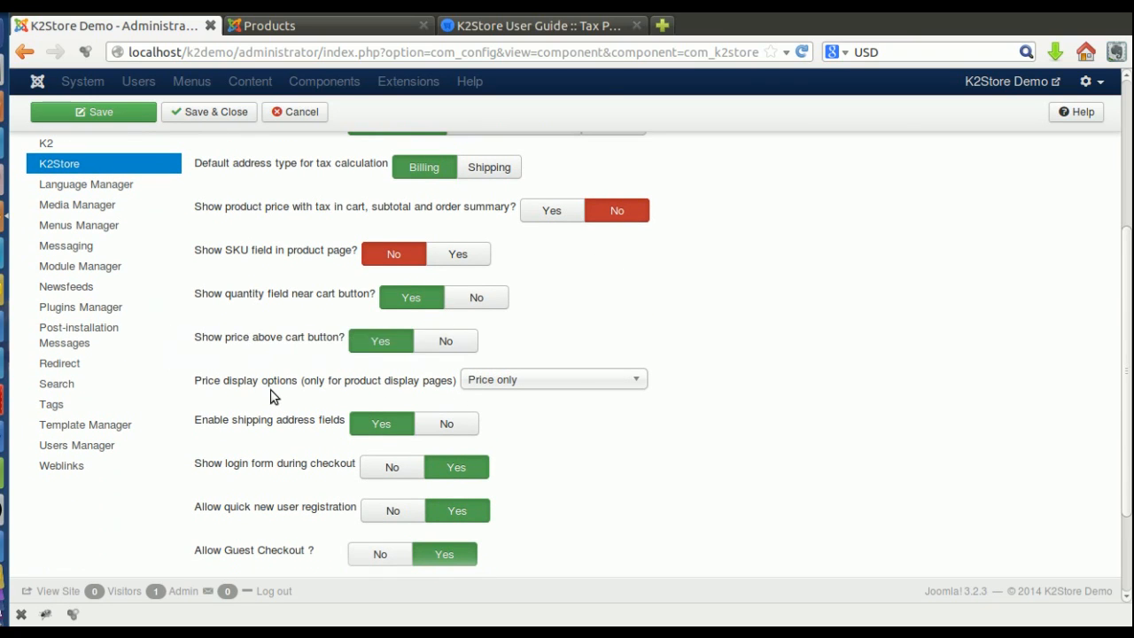
drag(298, 382, 199, 381)
click(199, 380)
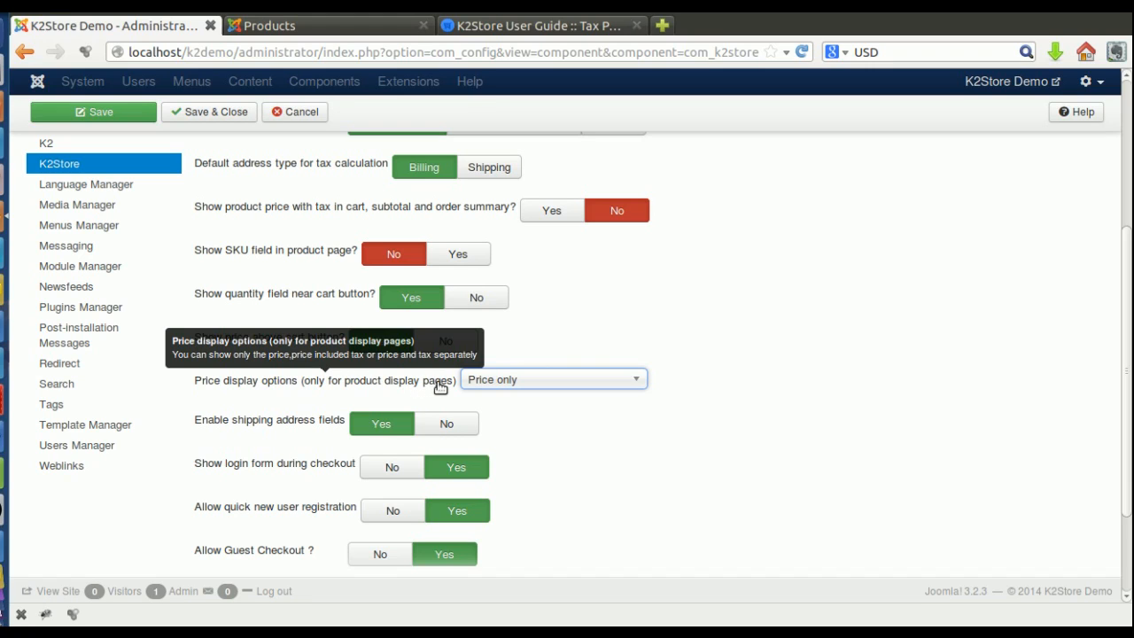
click(530, 381)
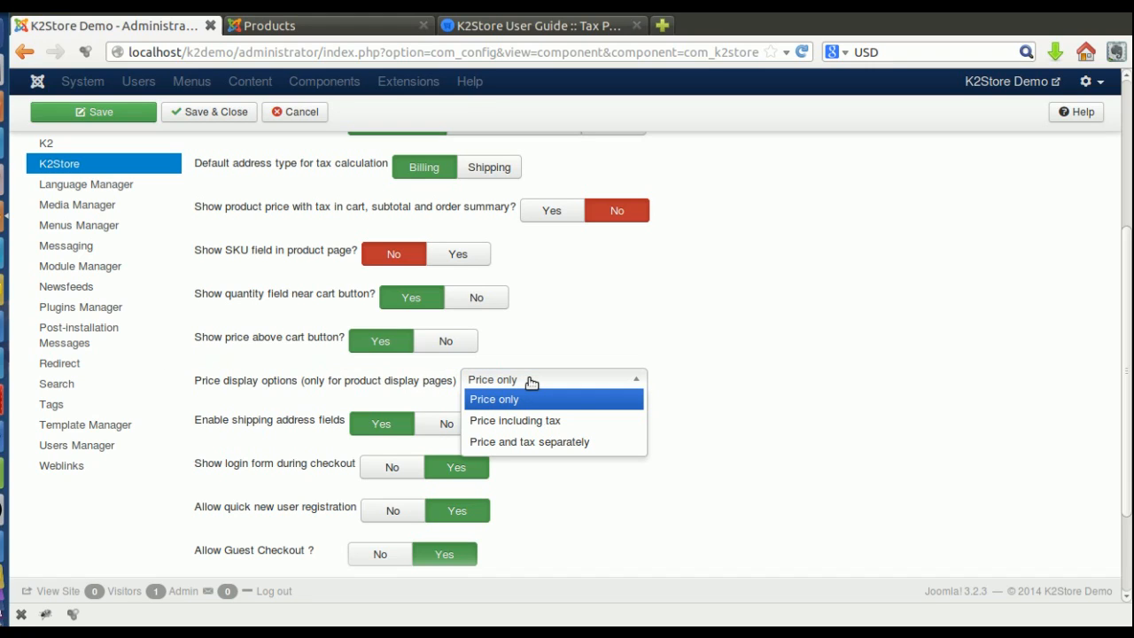
click(554, 423)
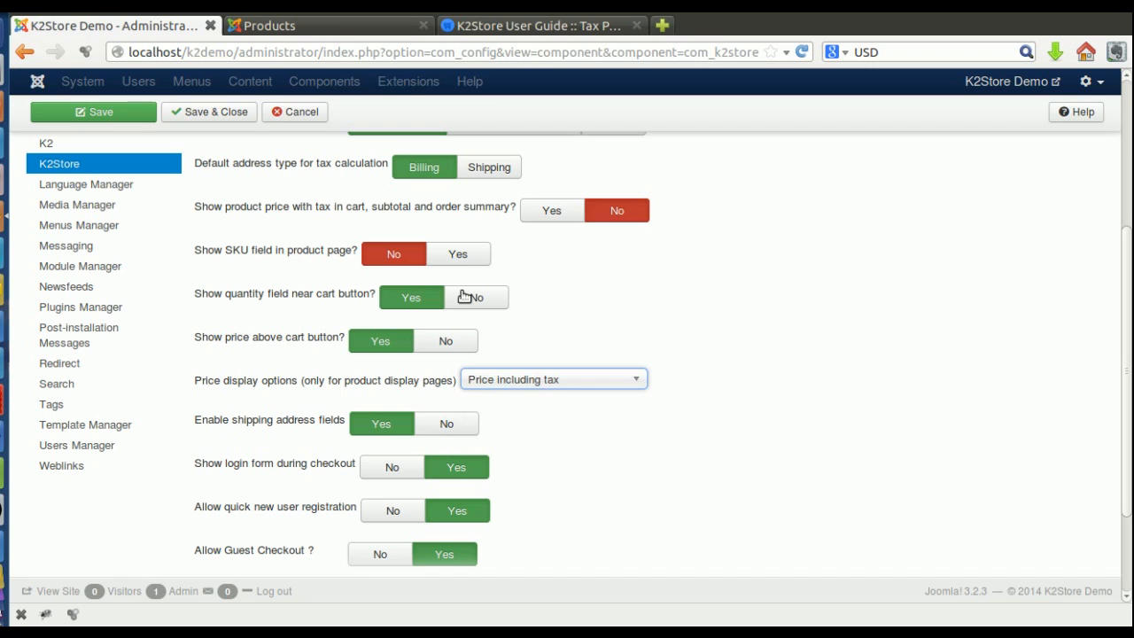
click(93, 112)
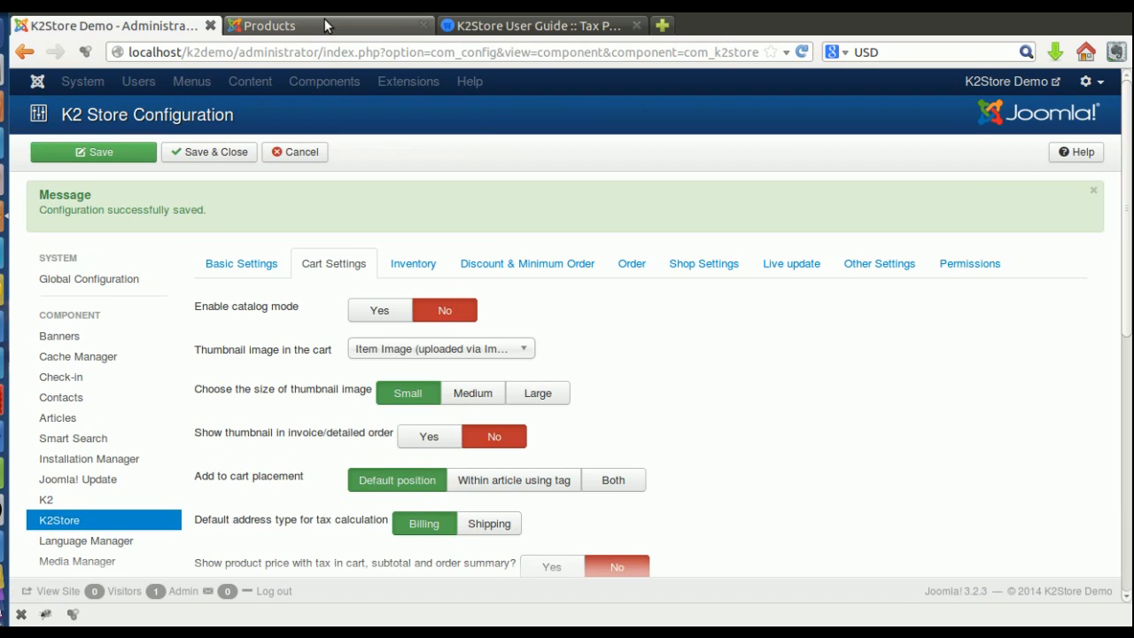
Reload the storefront's Products page and check the Geek Shirt's regular and special prices with tax included.
click(343, 26)
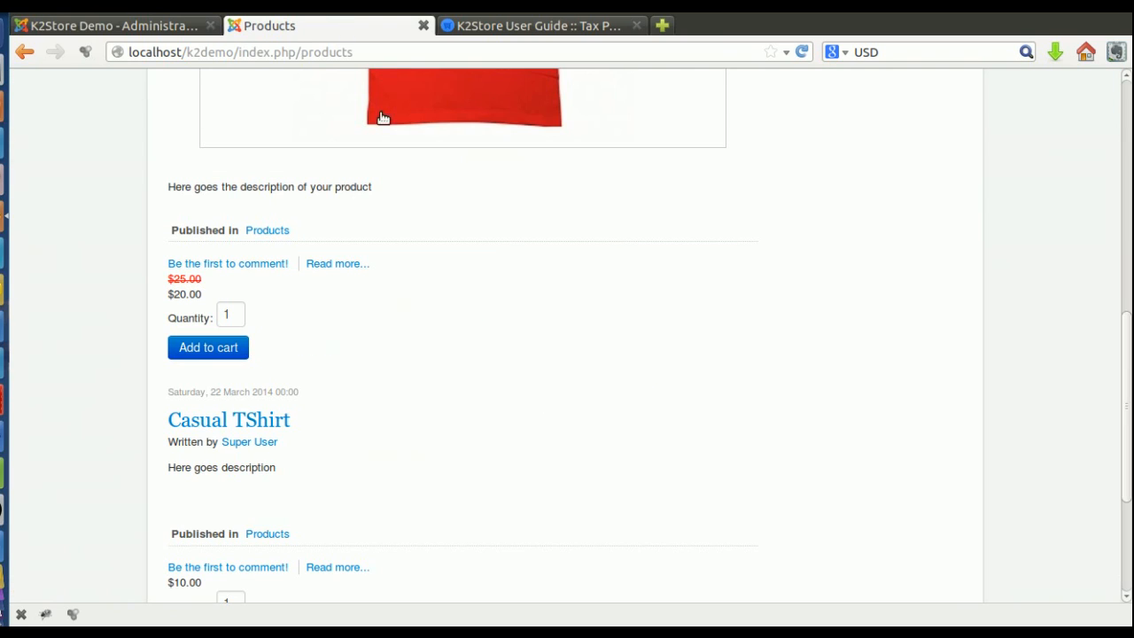
click(802, 51)
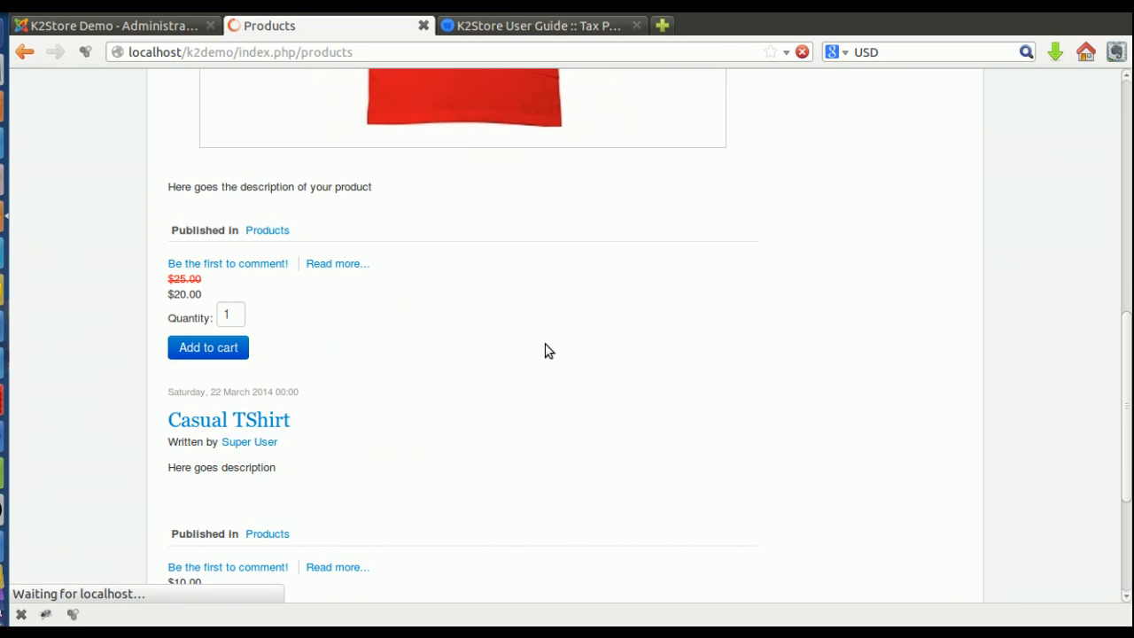
drag(214, 300, 166, 298)
click(180, 295)
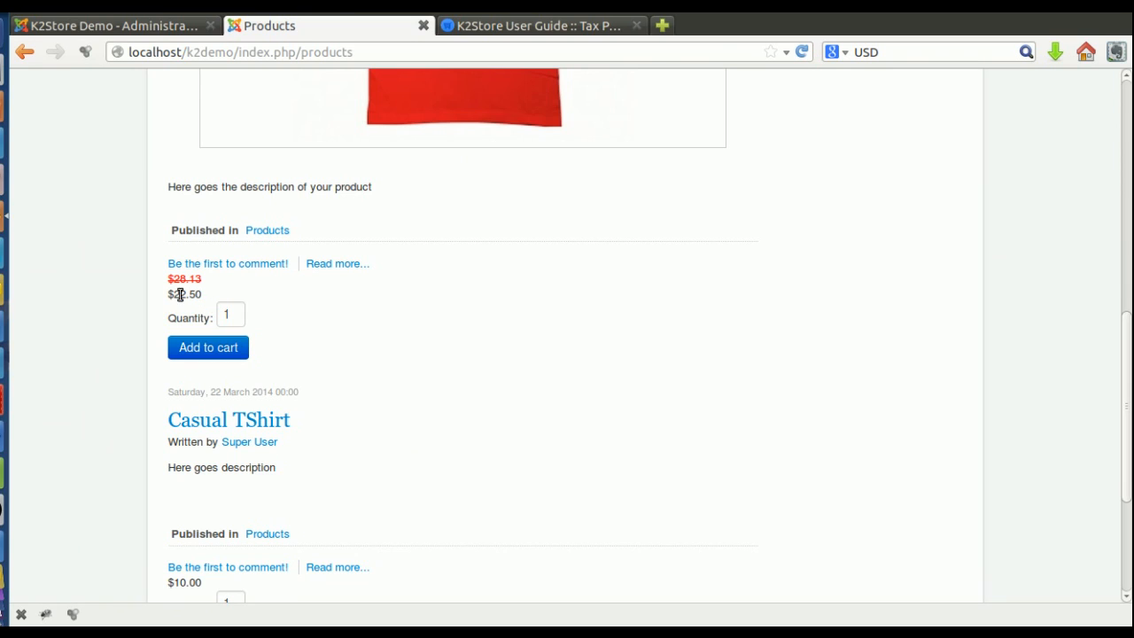
Change the K2Store Price display options to Price and tax separately and save the configuration.
click(165, 27)
scroll(656, 399, down, 3)
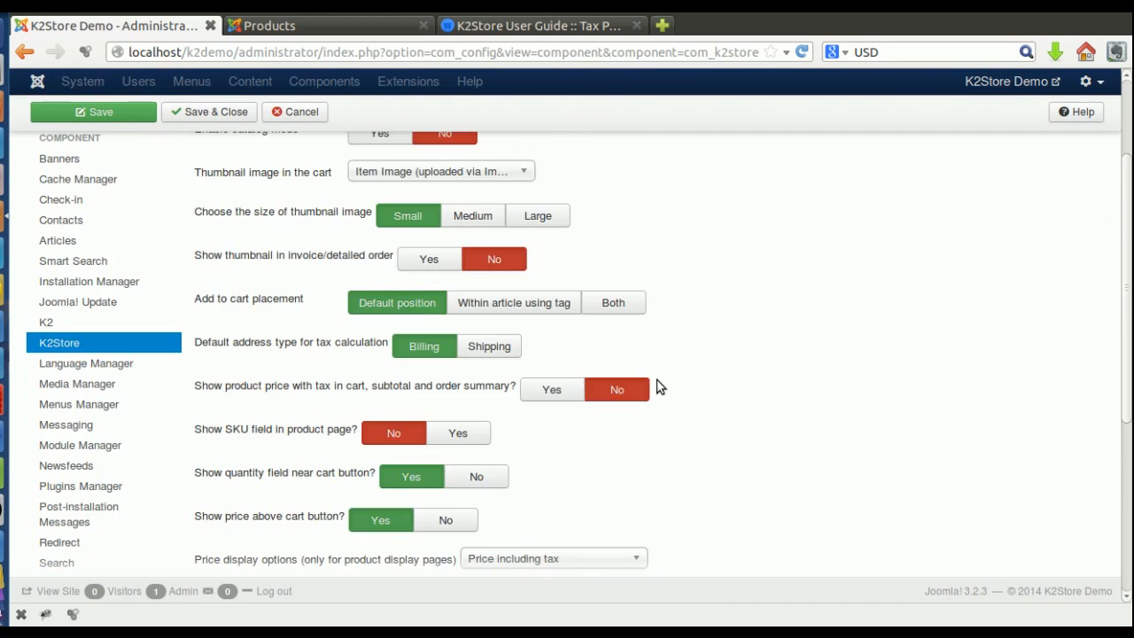
scroll(657, 387, down, 5)
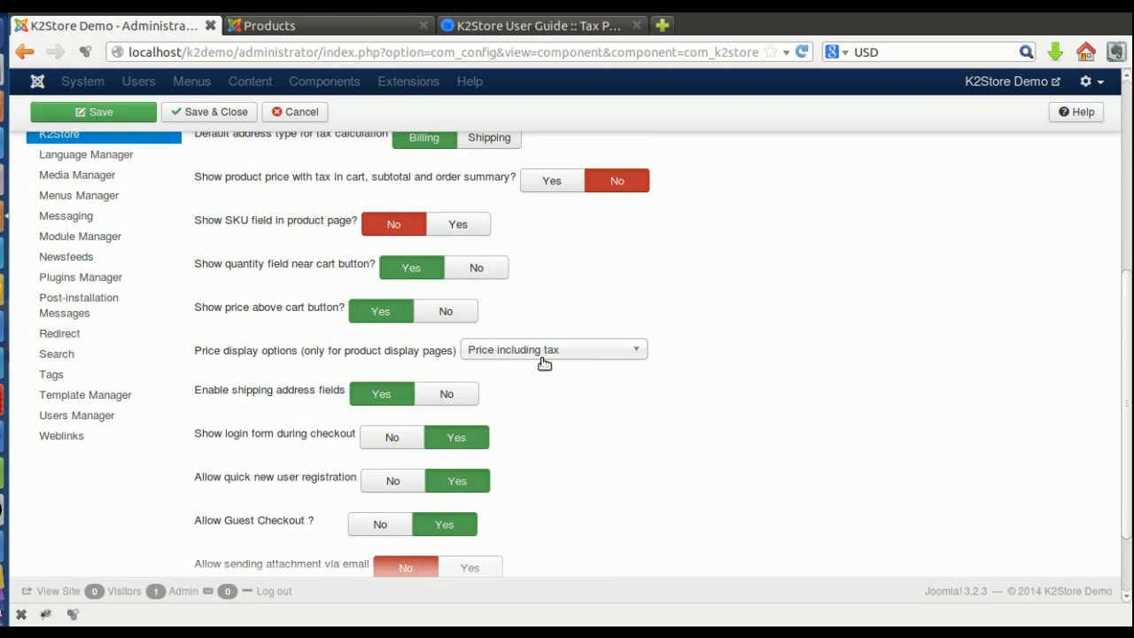
click(544, 358)
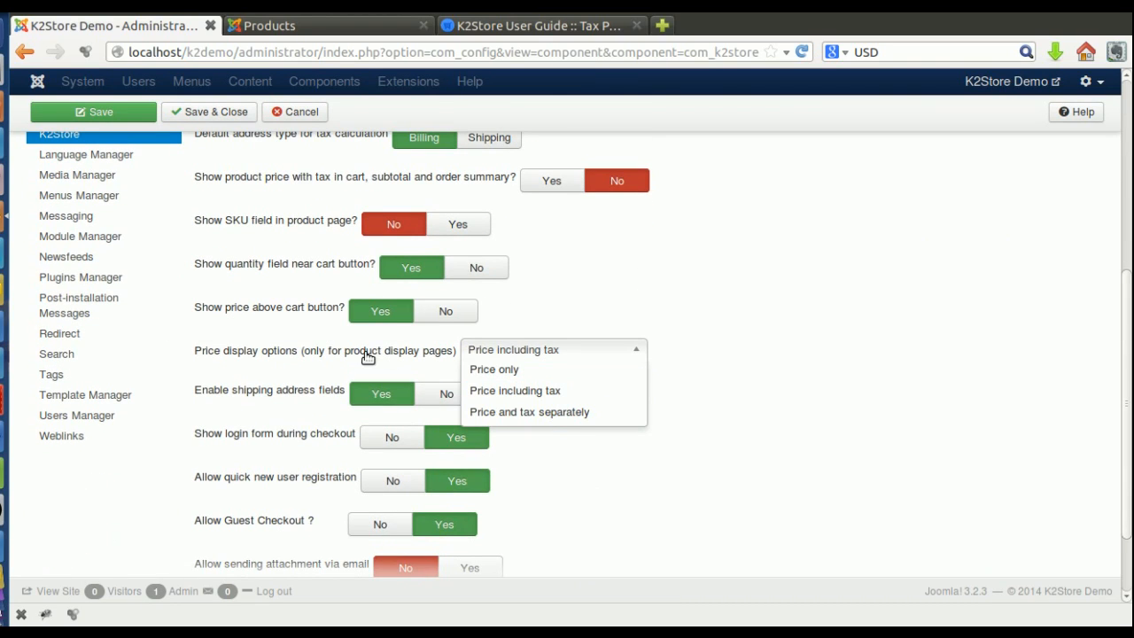
click(553, 413)
click(119, 111)
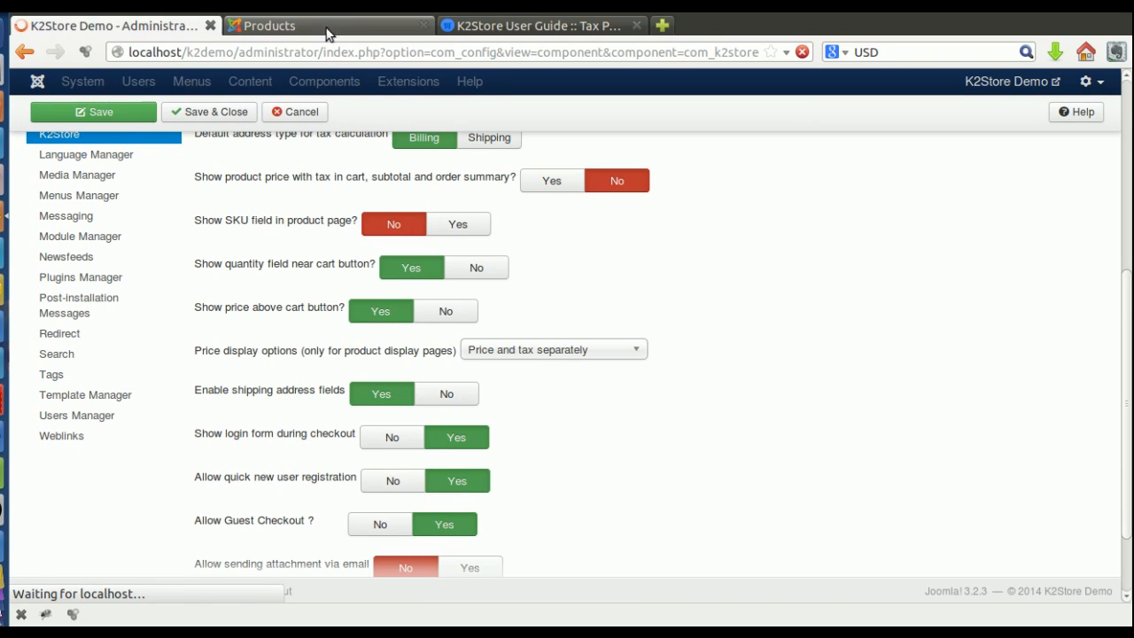
Reload the storefront's Products page and check how the Geek Shirt's price and tax are displayed separately.
click(328, 32)
click(803, 51)
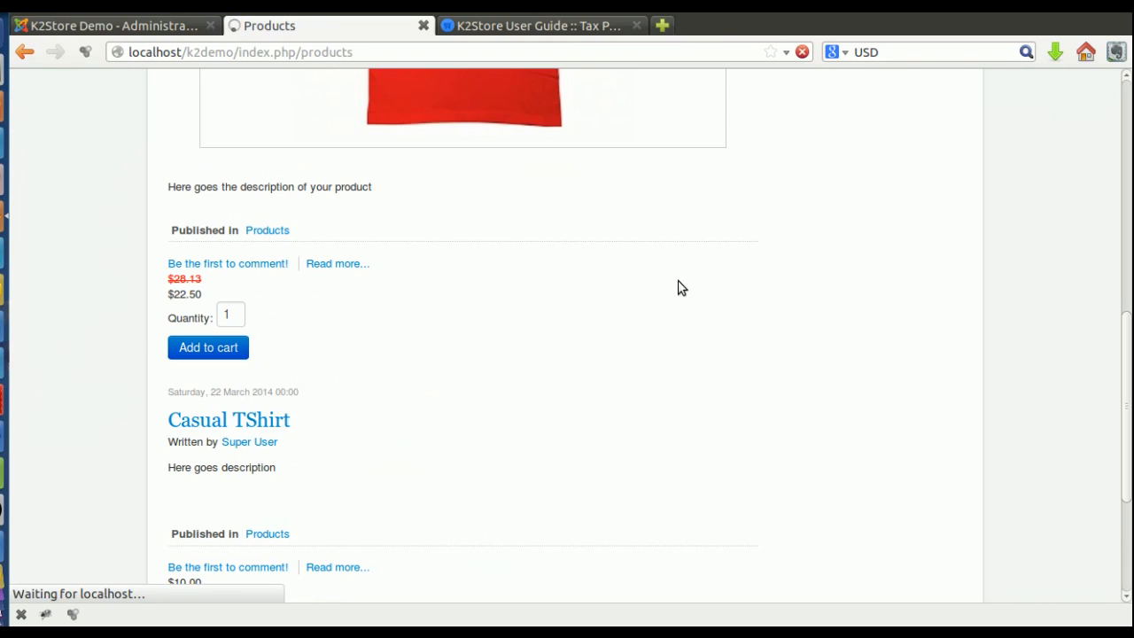
drag(213, 297, 247, 298)
click(250, 295)
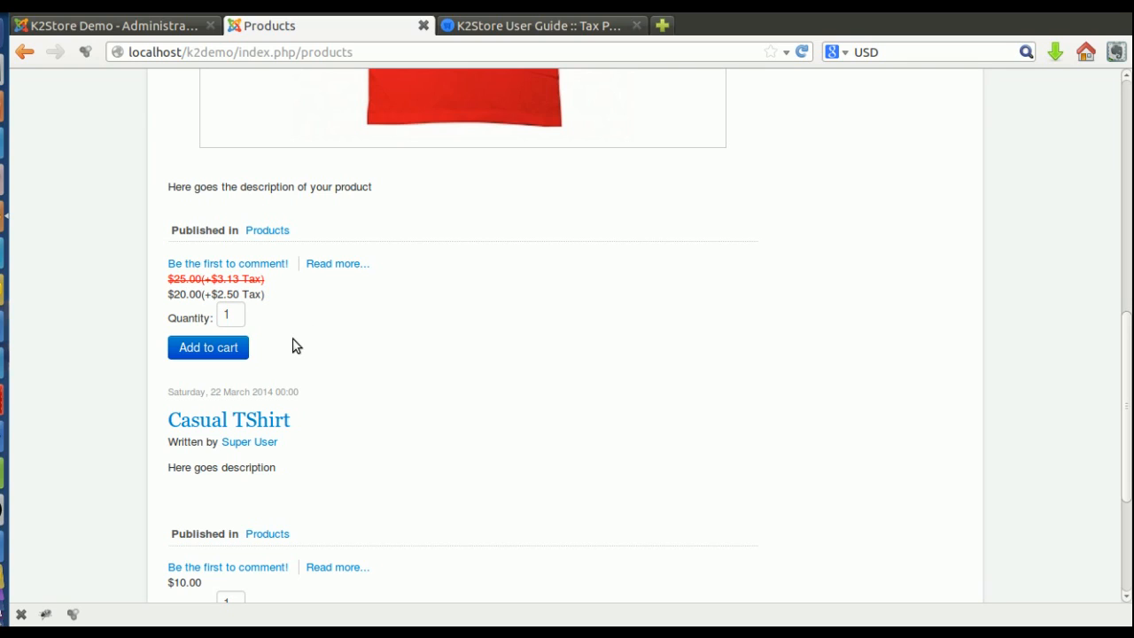
Add one Geek Shirt to the cart from the Products page and open the shopping cart.
click(209, 351)
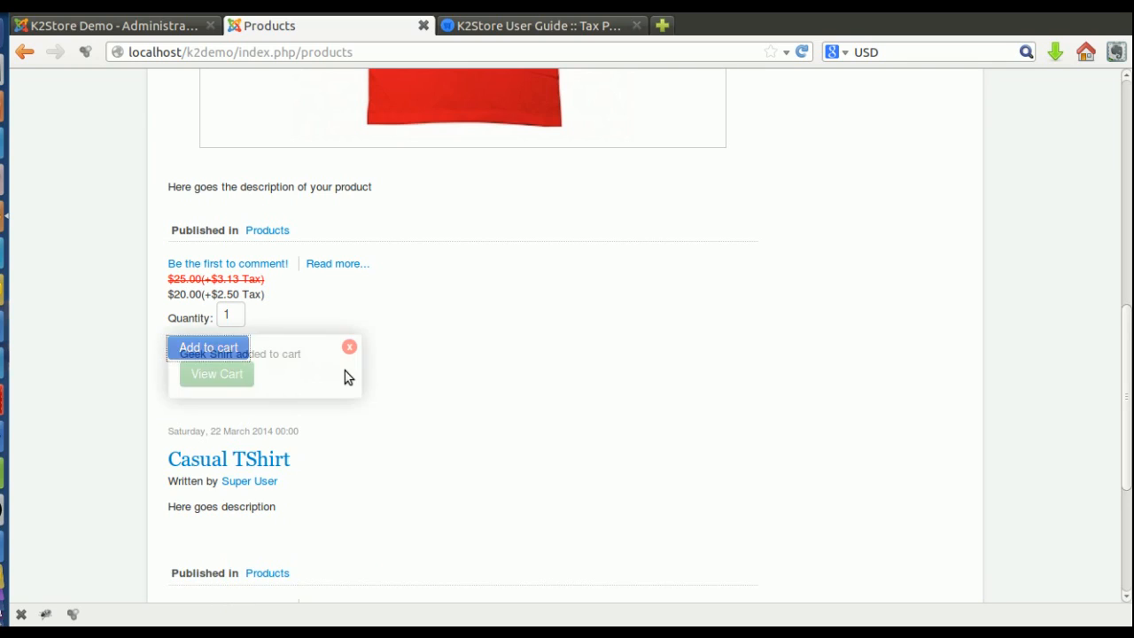
click(218, 376)
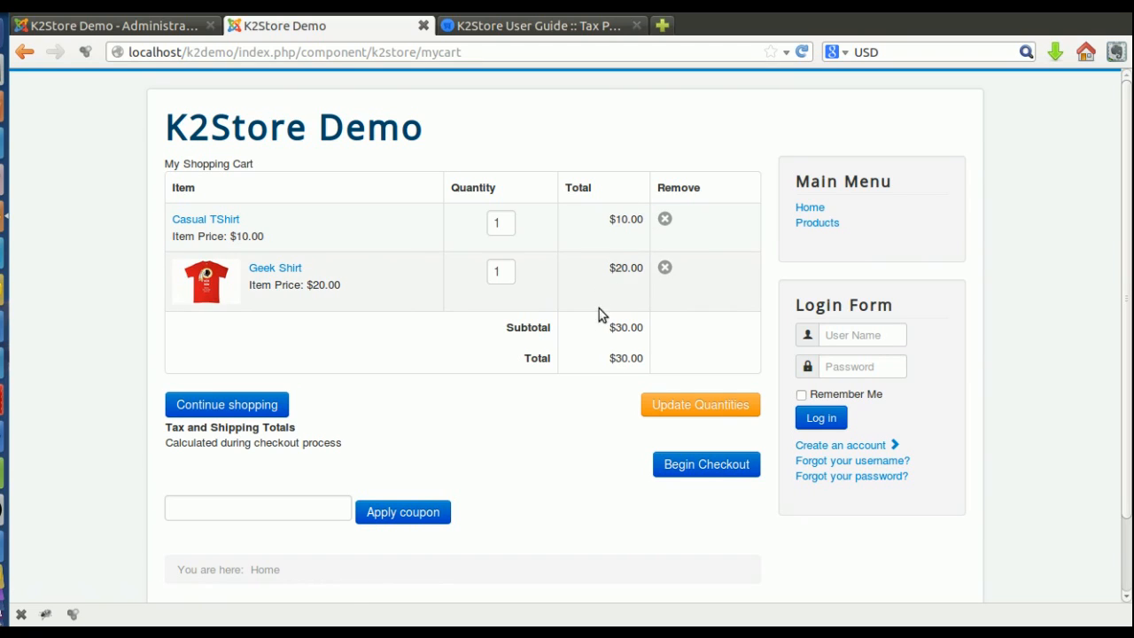
In the K2Store Cart Settings, set showing product price with tax in cart, subtotal and order summary to Yes and save.
click(128, 31)
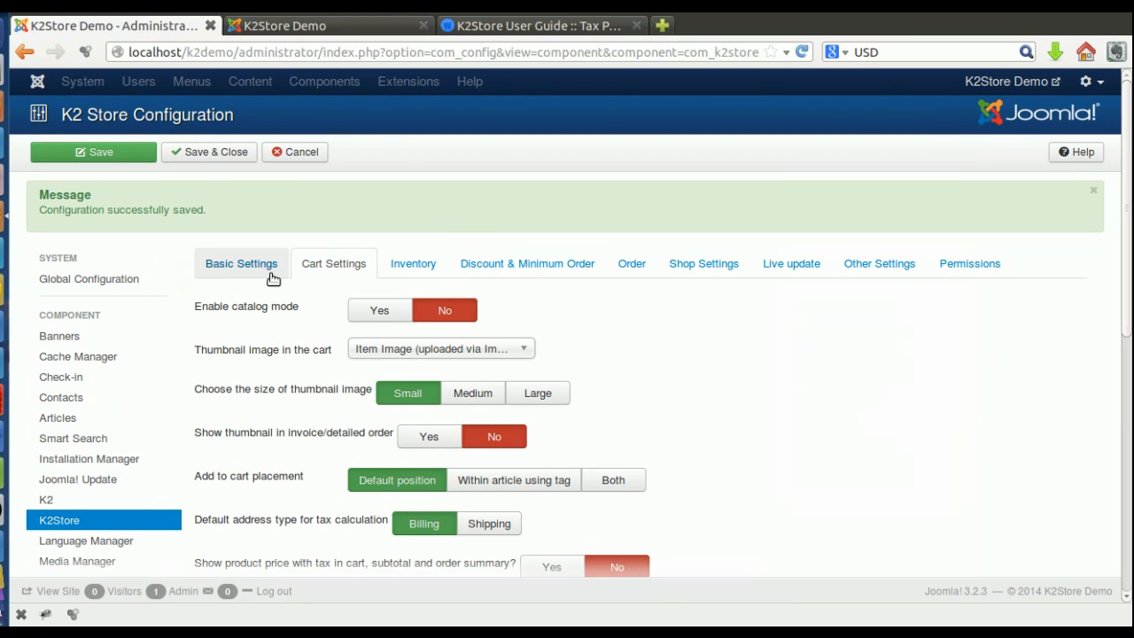
scroll(316, 332, down, 4)
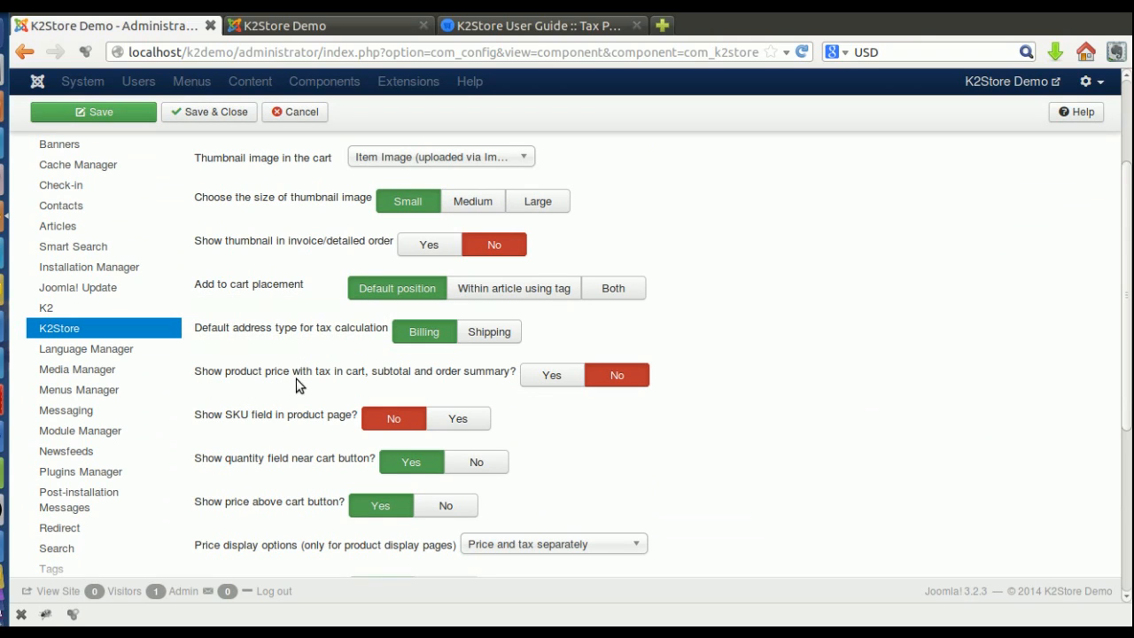
mouse_move(305, 381)
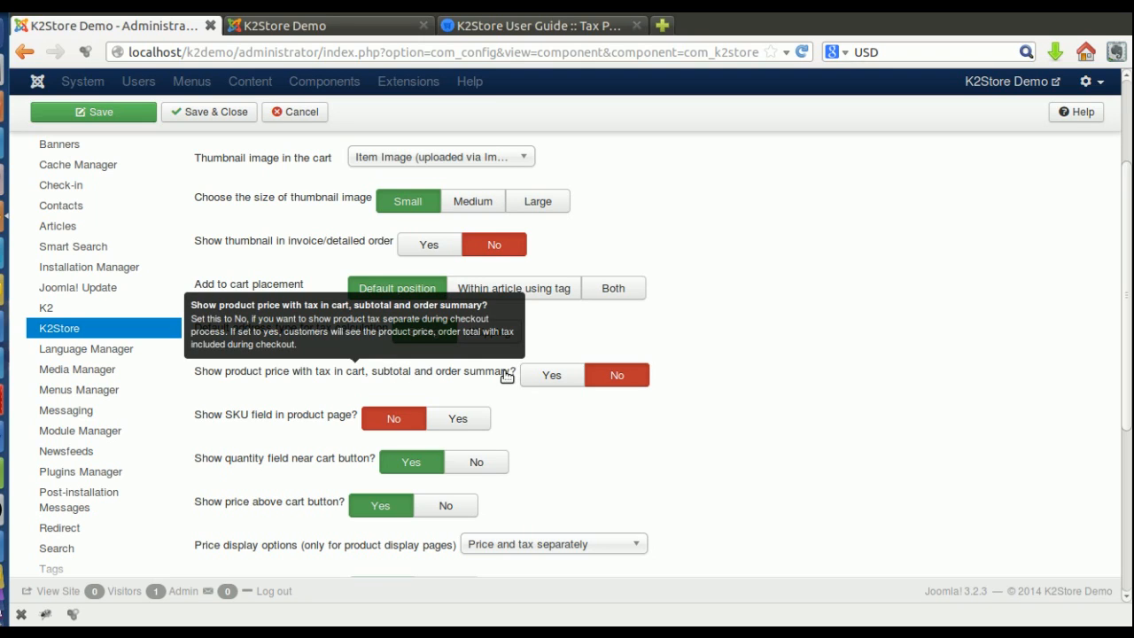
click(550, 375)
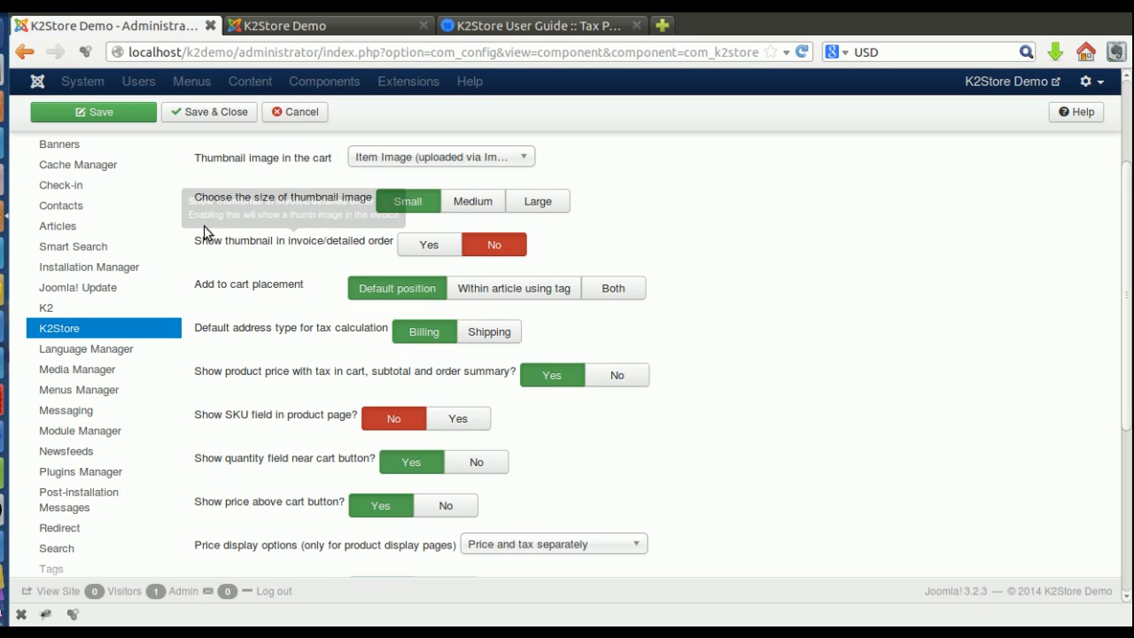
click(99, 111)
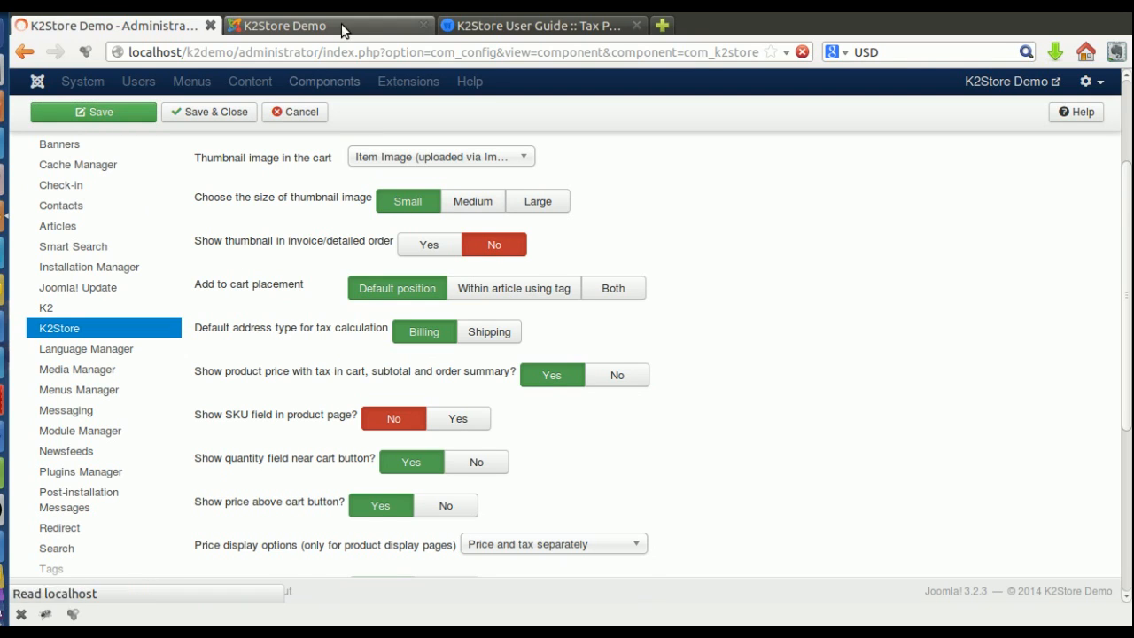
Reload the storefront shopping cart and examine the Geek Shirt's line total and the VAT amount.
click(339, 27)
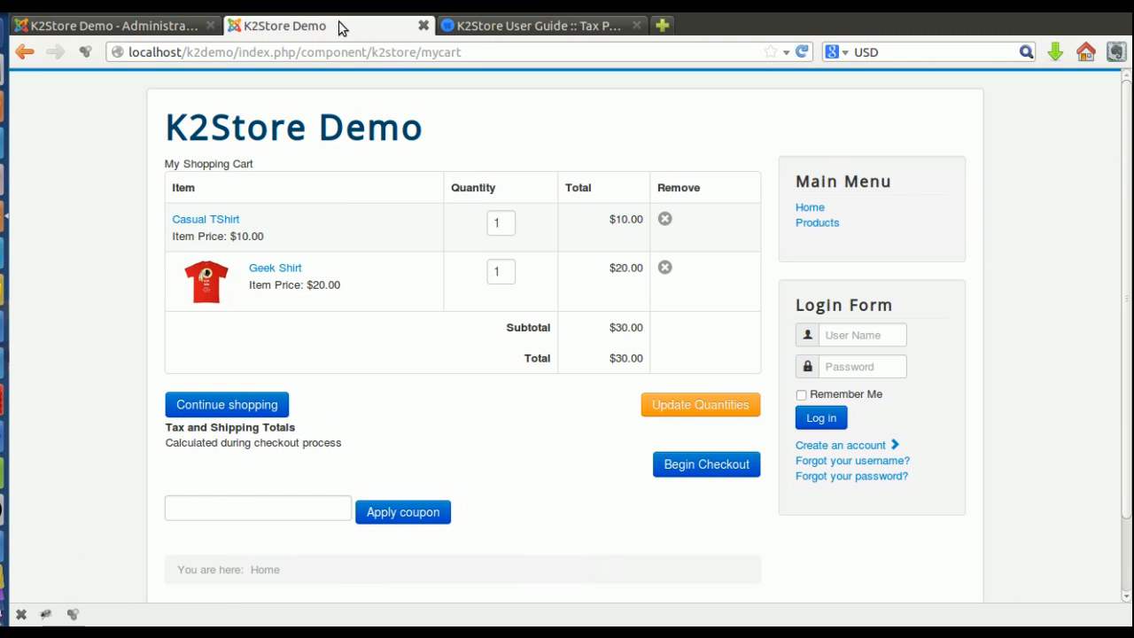
click(802, 51)
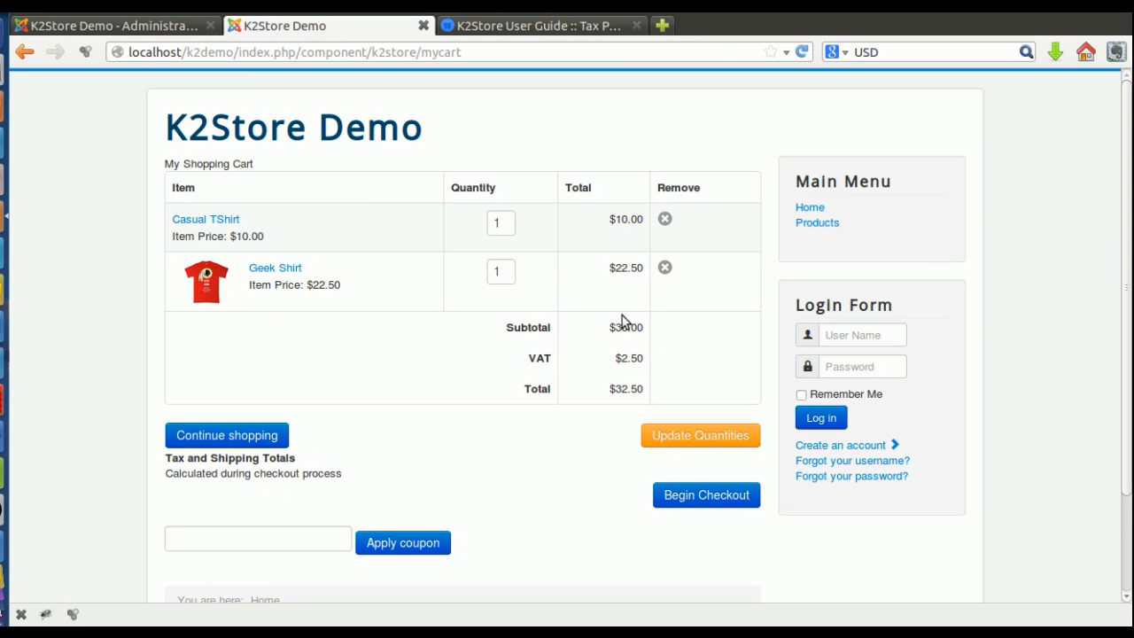
drag(612, 268, 649, 266)
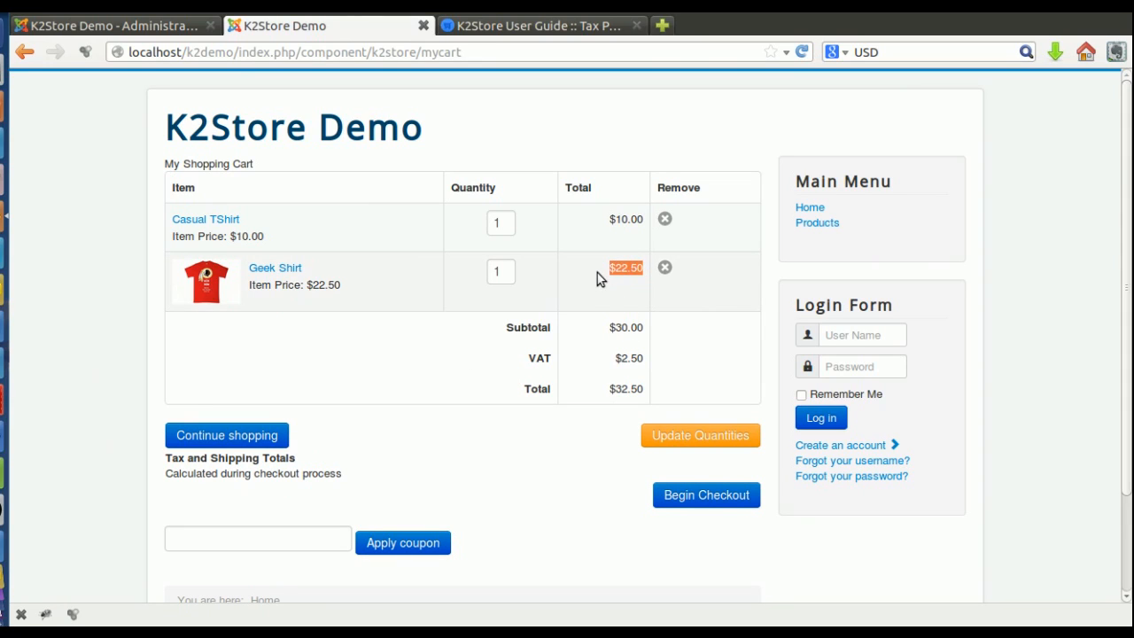
click(618, 358)
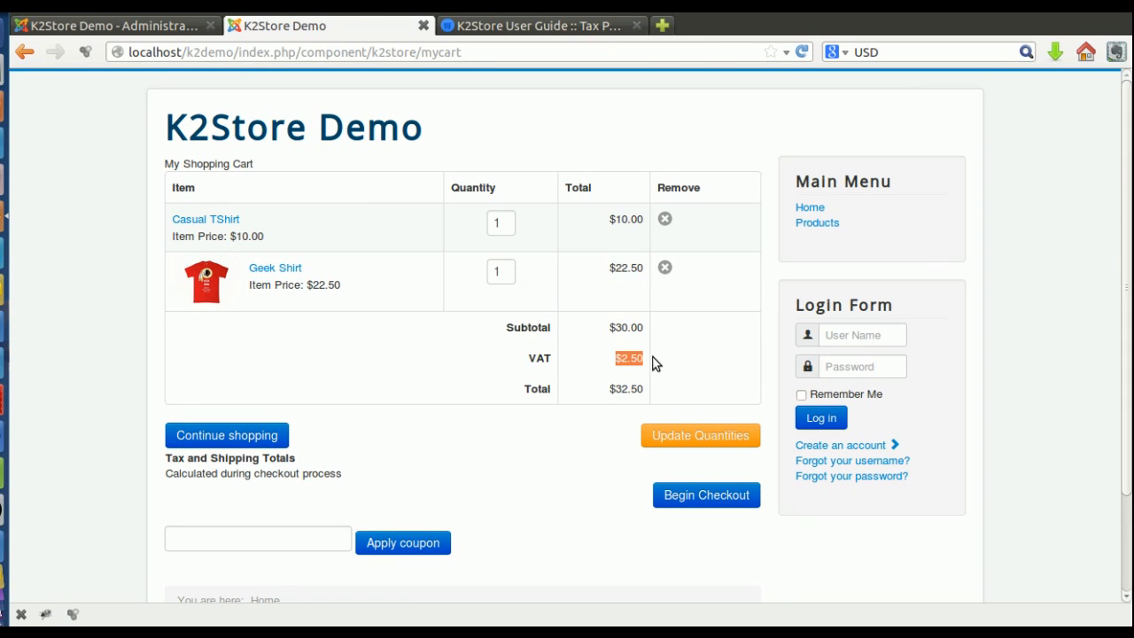
Close the K2Store configuration in the administrator and return to the K2Store dashboard.
click(115, 26)
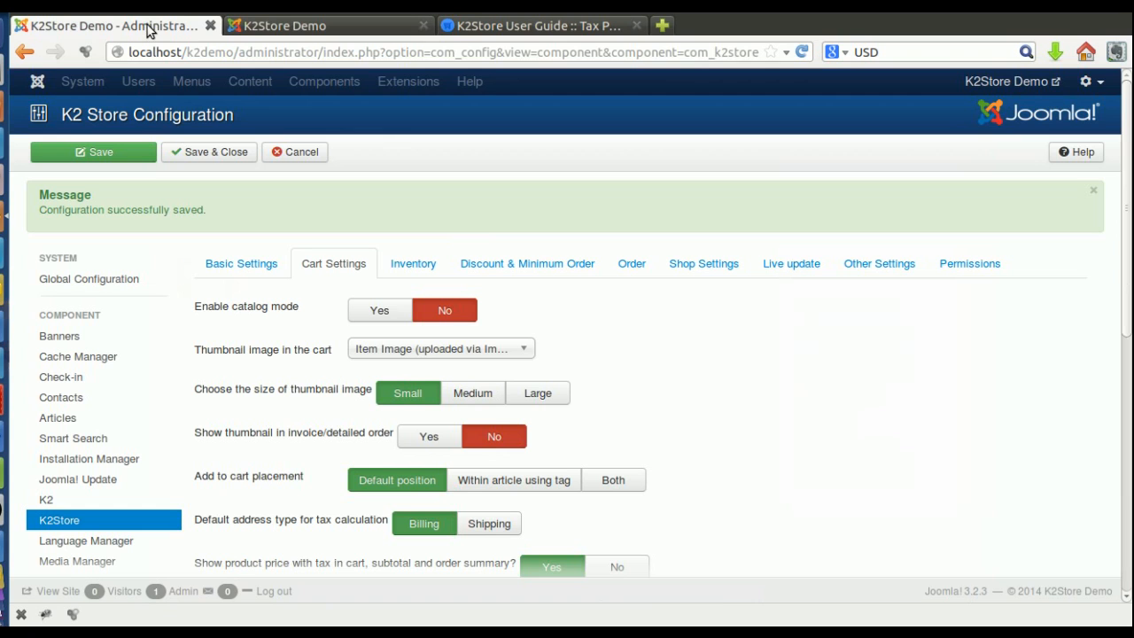
click(301, 152)
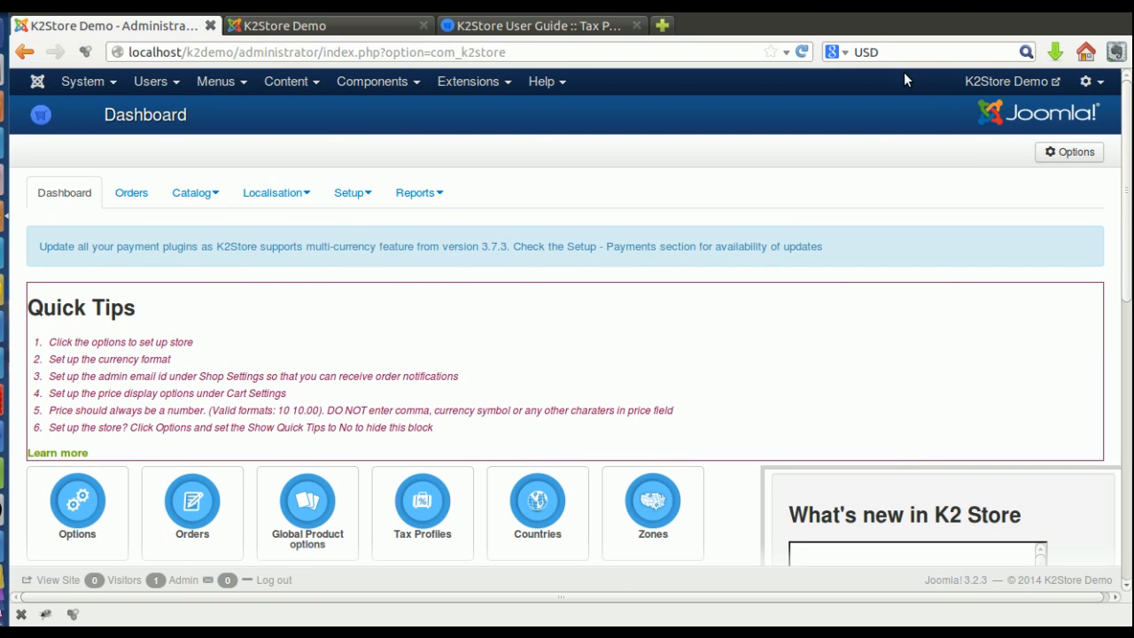
click(816, 12)
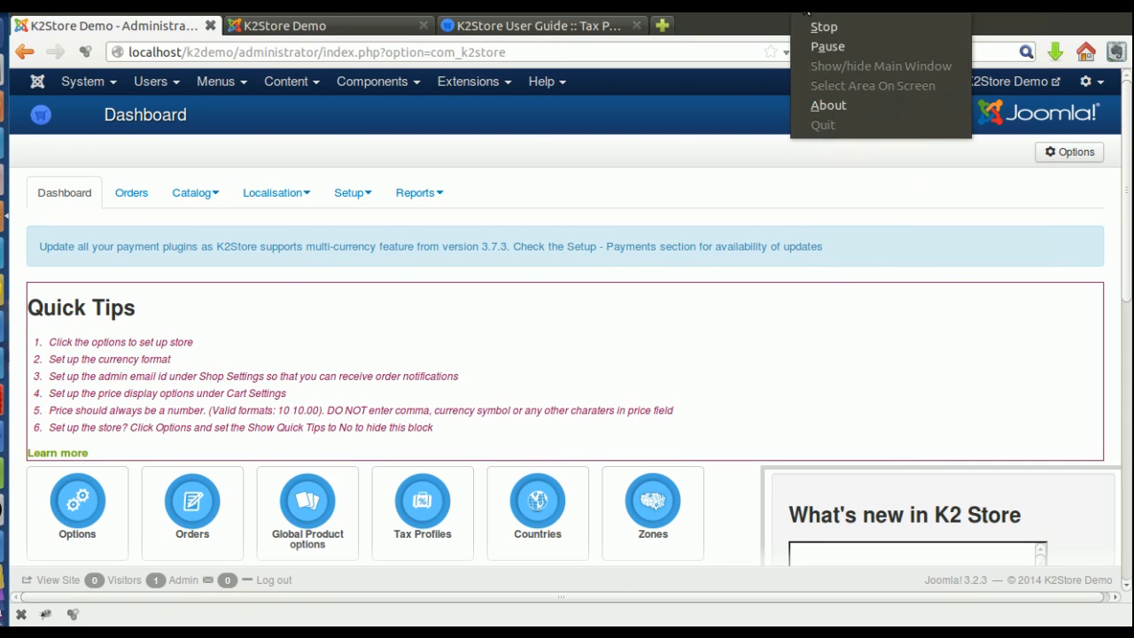